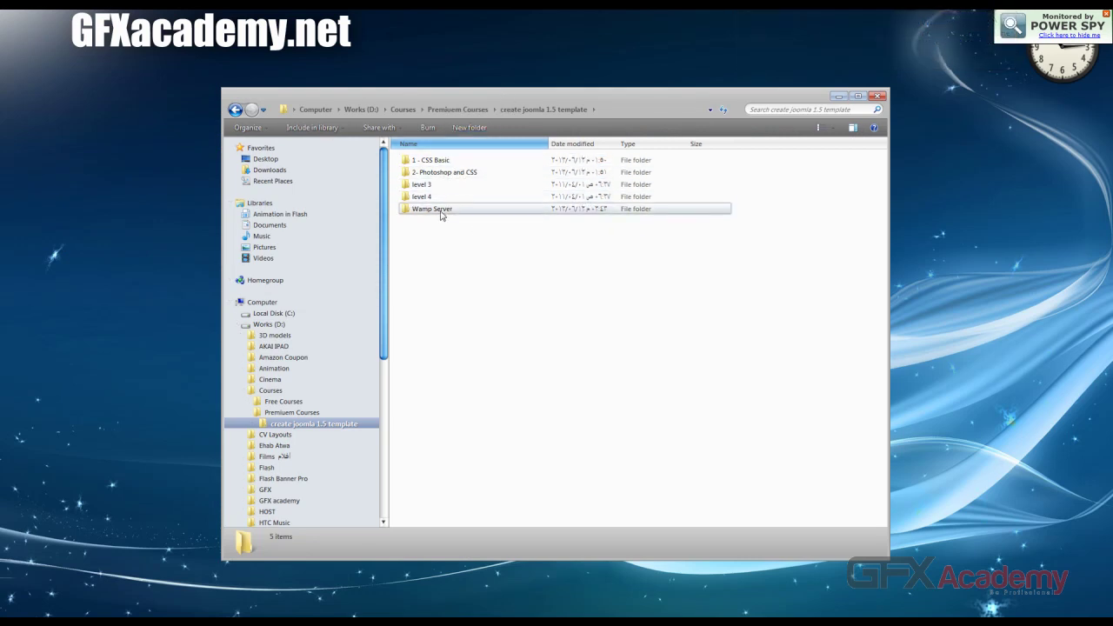
Step: Open SimpleIslamic.psd from 2- Photoshop and CSS > Working files > template > psd in Photoshop
{"action": "mouse_move", "coordinate": [441, 215]}
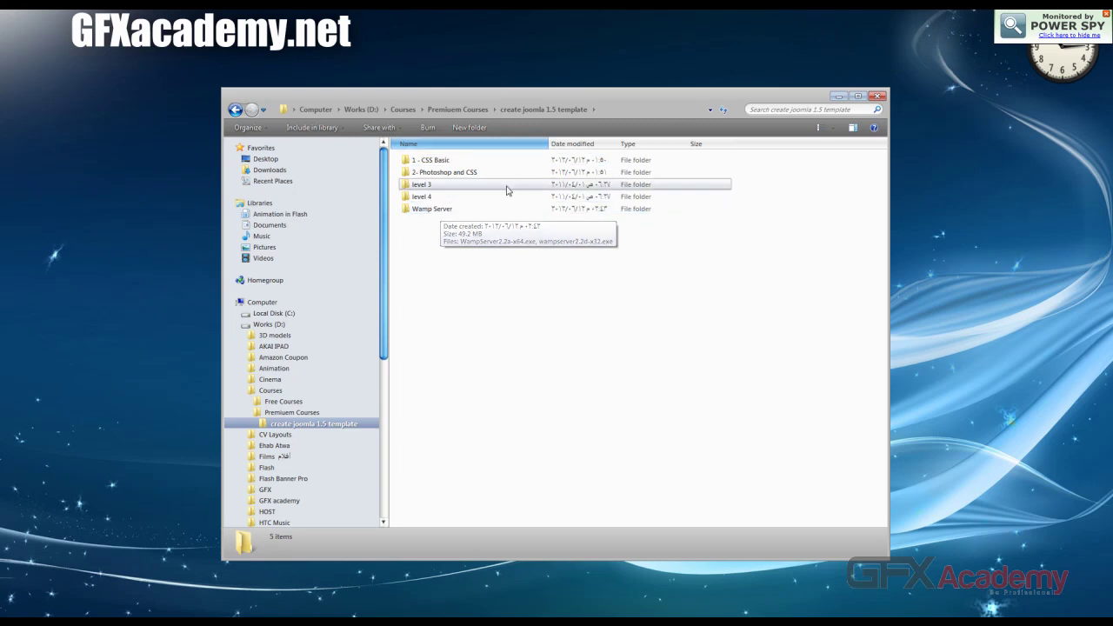
{"action": "left_click", "coordinate": [460, 175]}
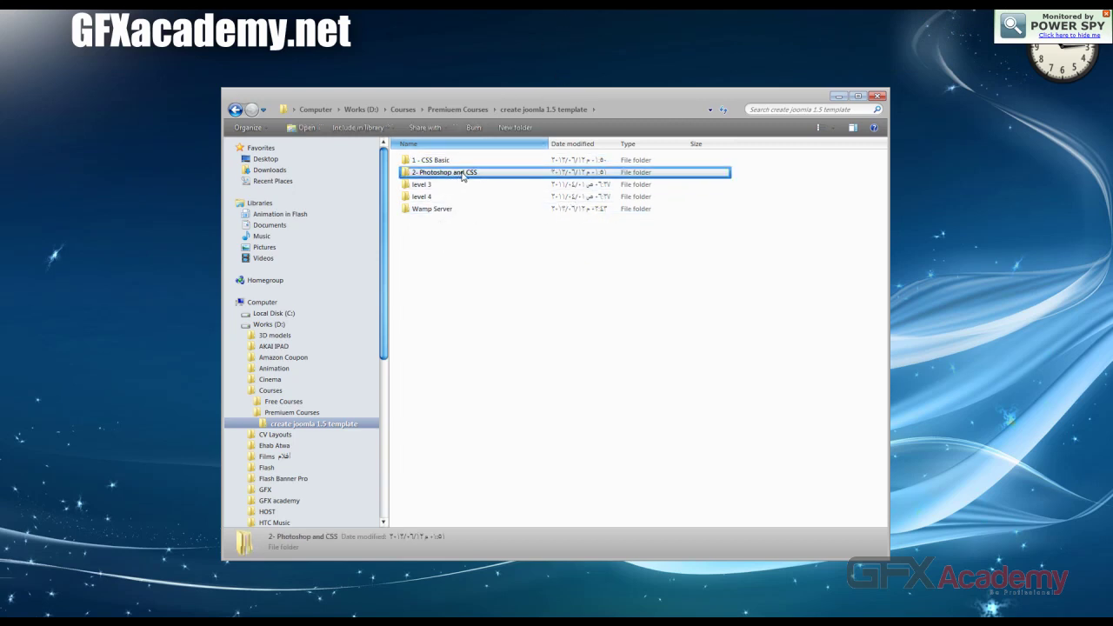
{"action": "double_click", "coordinate": [463, 174]}
{"action": "double_click", "coordinate": [453, 164]}
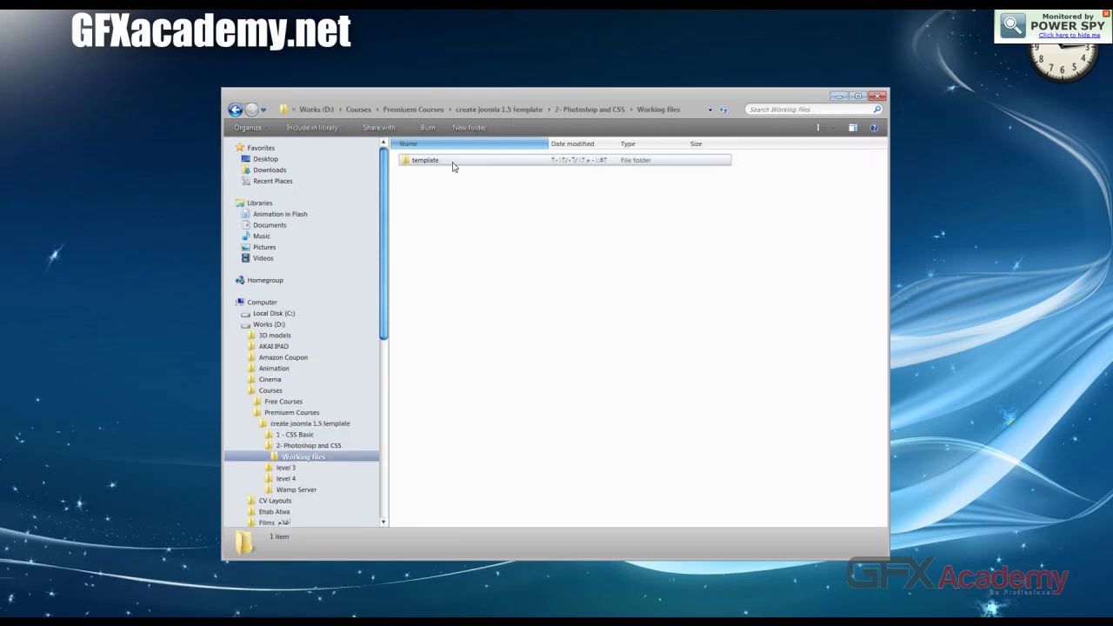
{"action": "double_click", "coordinate": [453, 164]}
{"action": "double_click", "coordinate": [434, 191]}
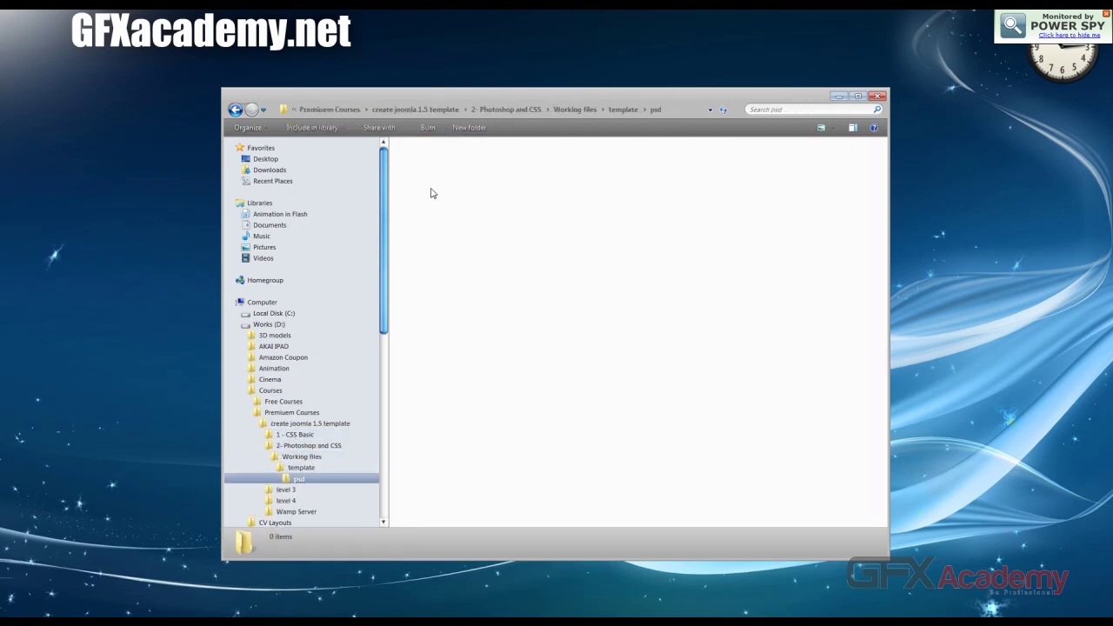
{"action": "double_click", "coordinate": [432, 187]}
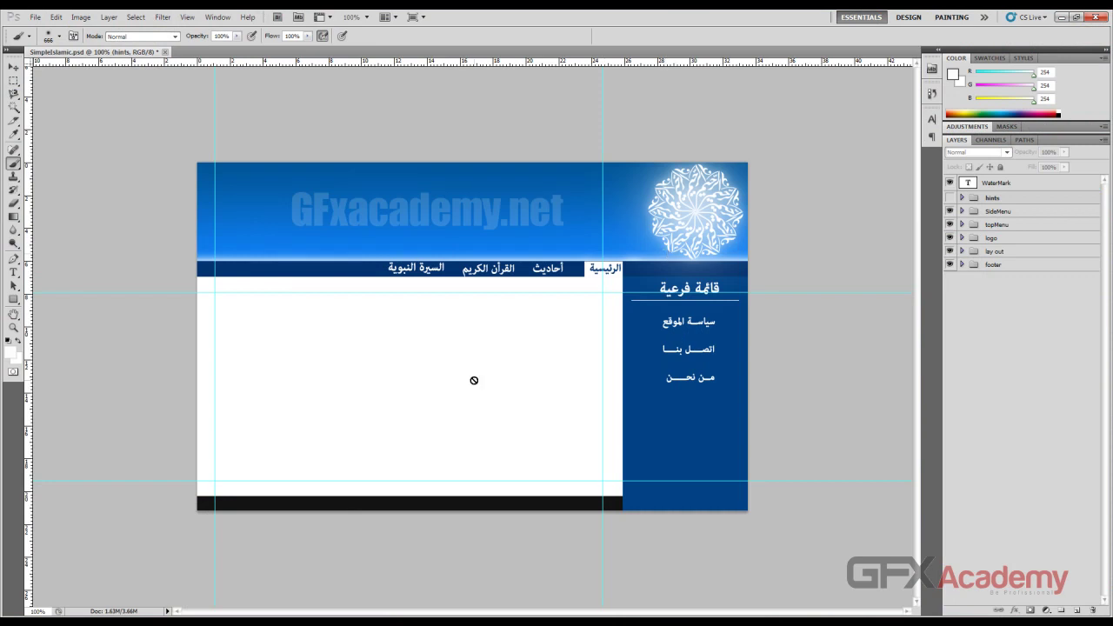
Step: With the Move tool active, make the hints layer group visible to show the region labels
{"action": "left_click", "coordinate": [13, 71]}
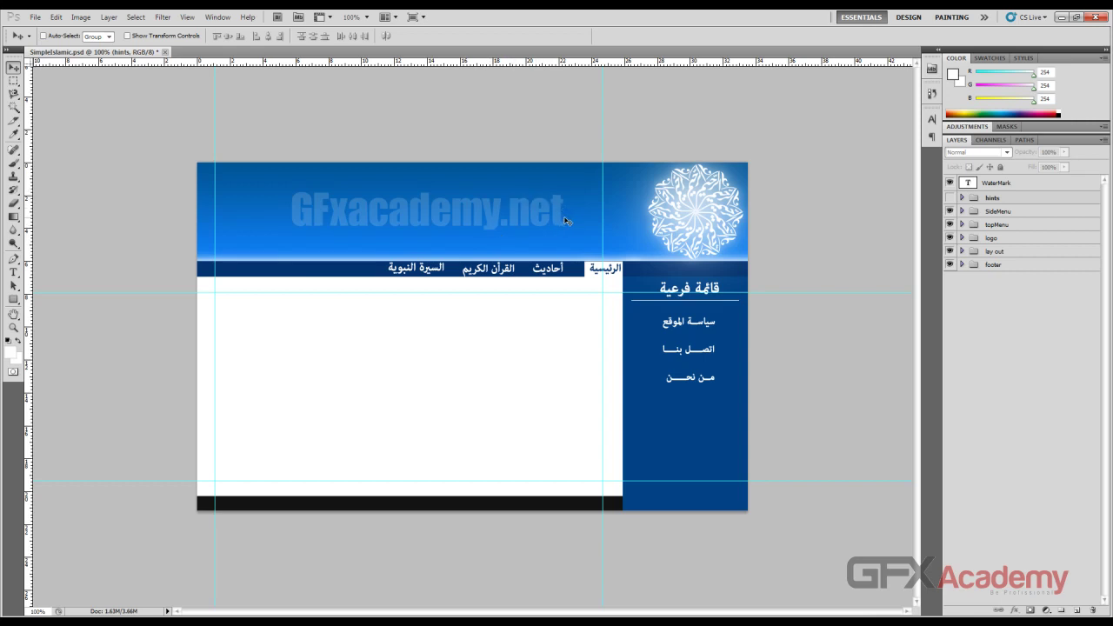
{"action": "left_click", "coordinate": [950, 198]}
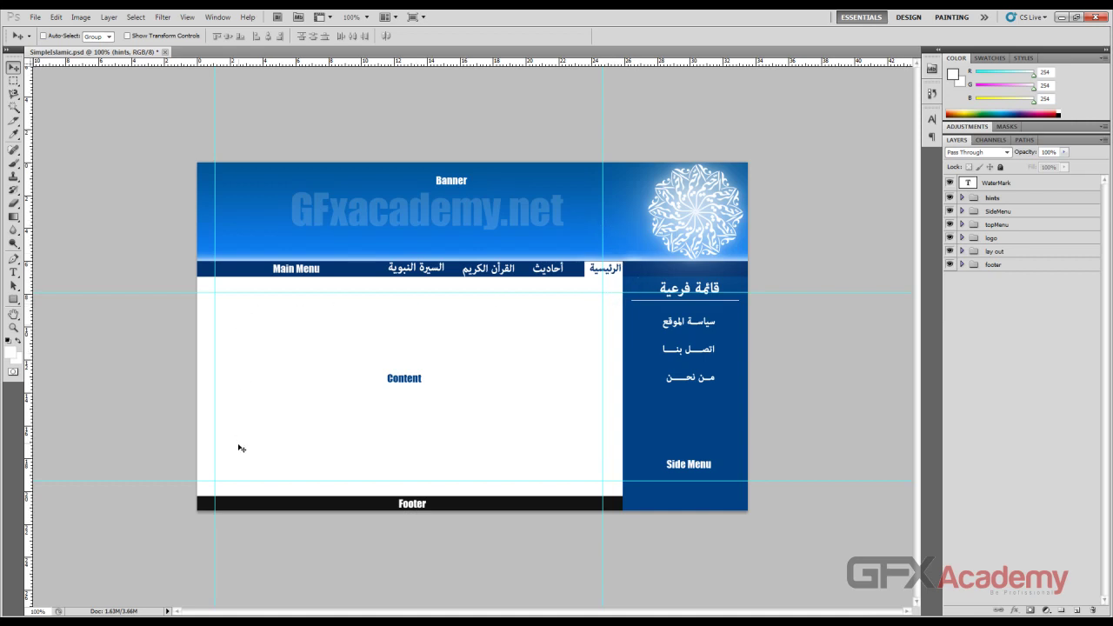
Step: Align the four guides to the Content, menu and footer edges, then save SimpleIslamic.psd
{"action": "left_click_drag", "start_coordinate": [602, 341], "coordinate": [610, 340]}
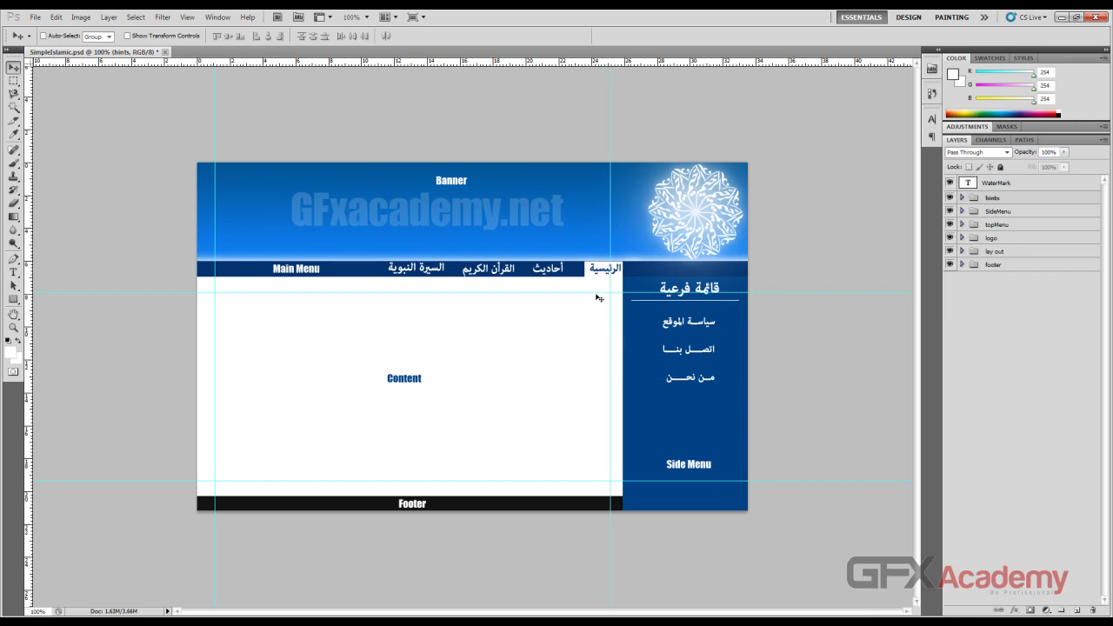
{"action": "left_click_drag", "start_coordinate": [591, 291], "coordinate": [593, 289]}
{"action": "left_click_drag", "start_coordinate": [219, 346], "coordinate": [206, 343]}
{"action": "left_click_drag", "start_coordinate": [354, 481], "coordinate": [357, 489]}
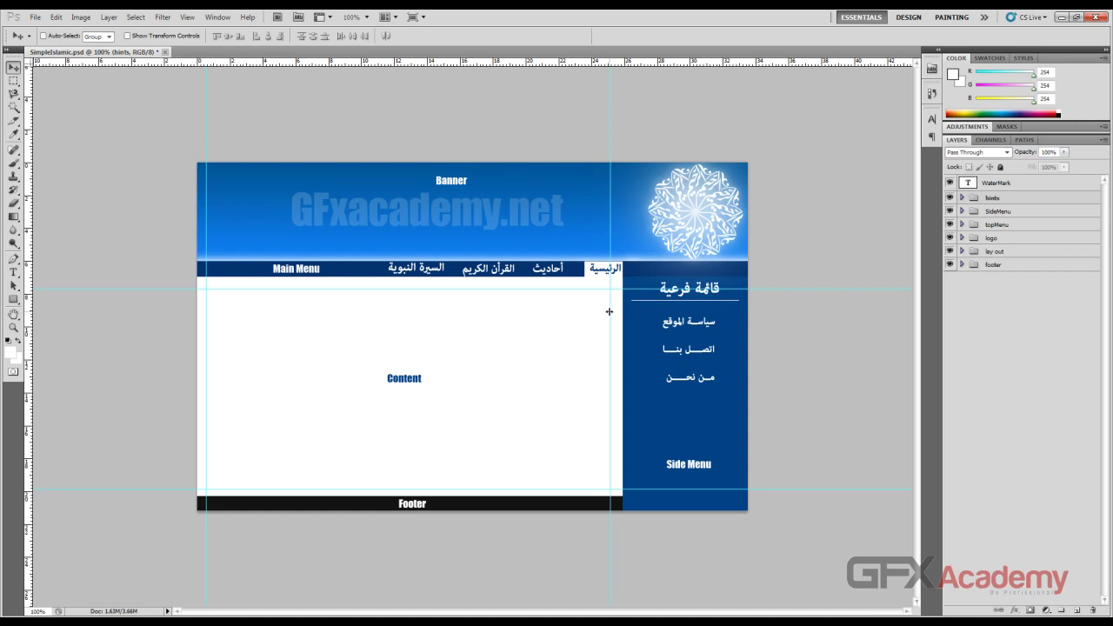
{"action": "left_click_drag", "start_coordinate": [611, 311], "coordinate": [612, 318]}
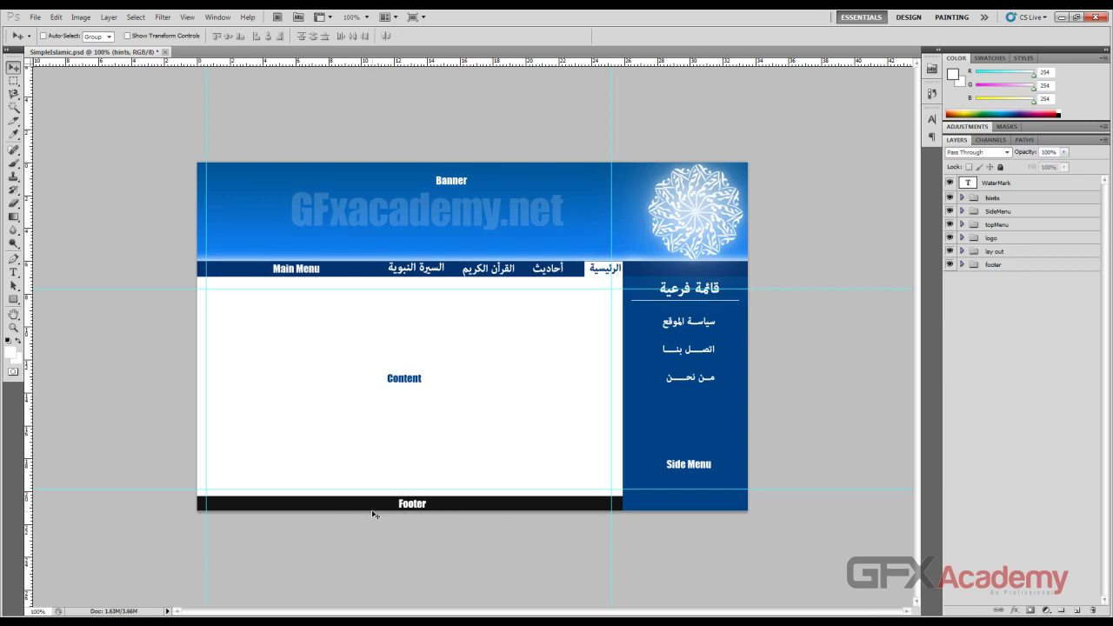
{"action": "key", "text": "ctrl+s"}
Step: Review the image size (950 px width, 72 resolution), then switch to the psd folder window
{"action": "left_click", "coordinate": [81, 18]}
{"action": "left_click", "coordinate": [114, 90]}
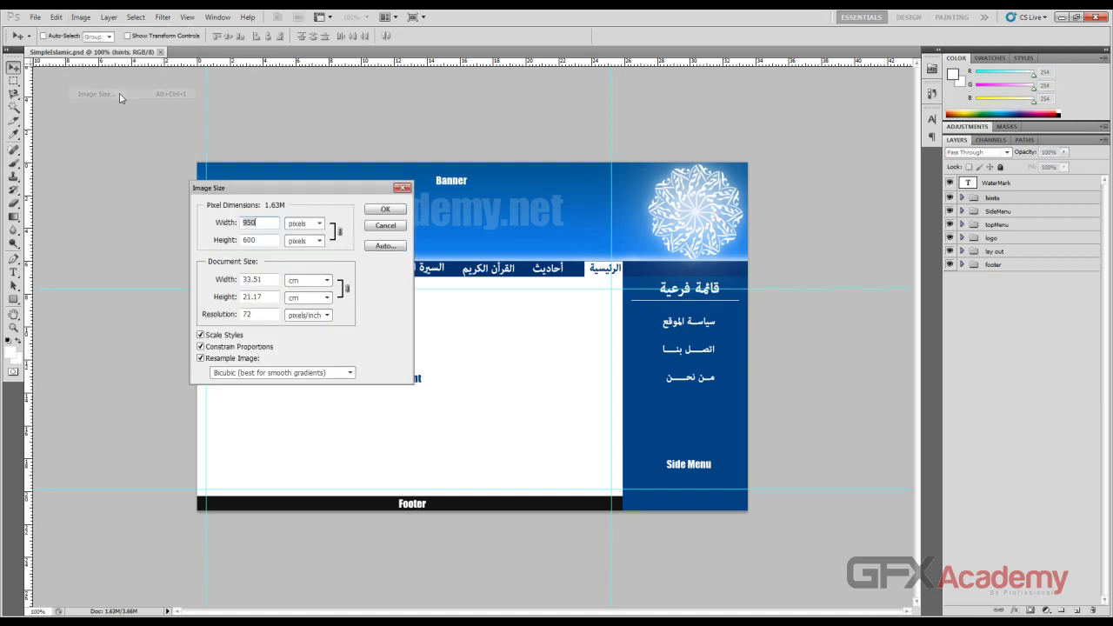
{"action": "left_click", "coordinate": [257, 224]}
{"action": "double_click", "coordinate": [259, 314]}
{"action": "left_click", "coordinate": [253, 315]}
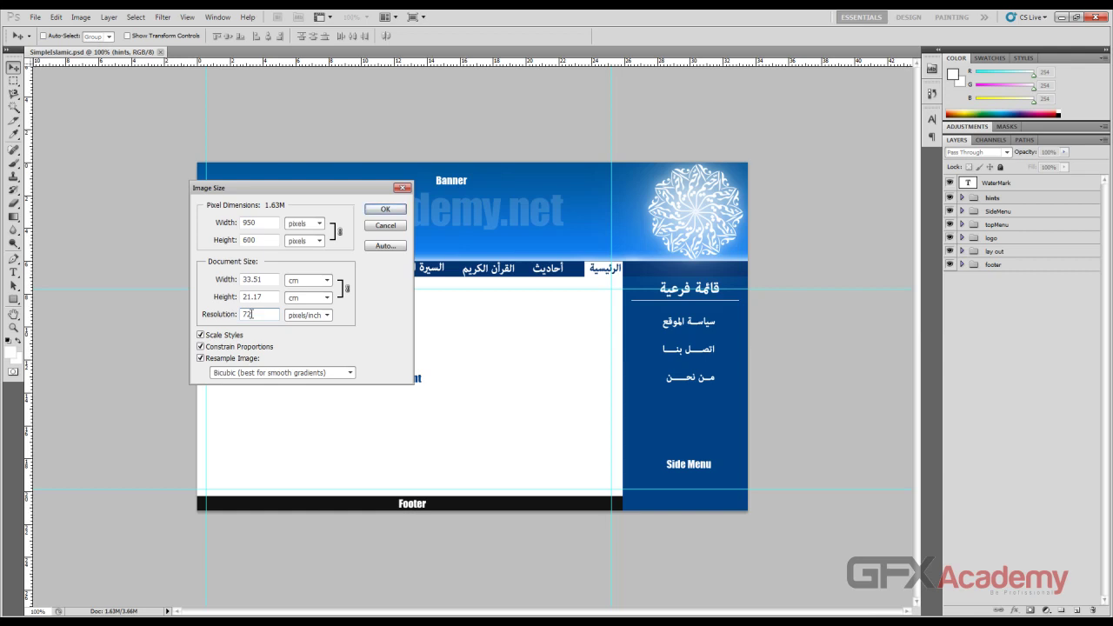
{"action": "left_click", "coordinate": [371, 210]}
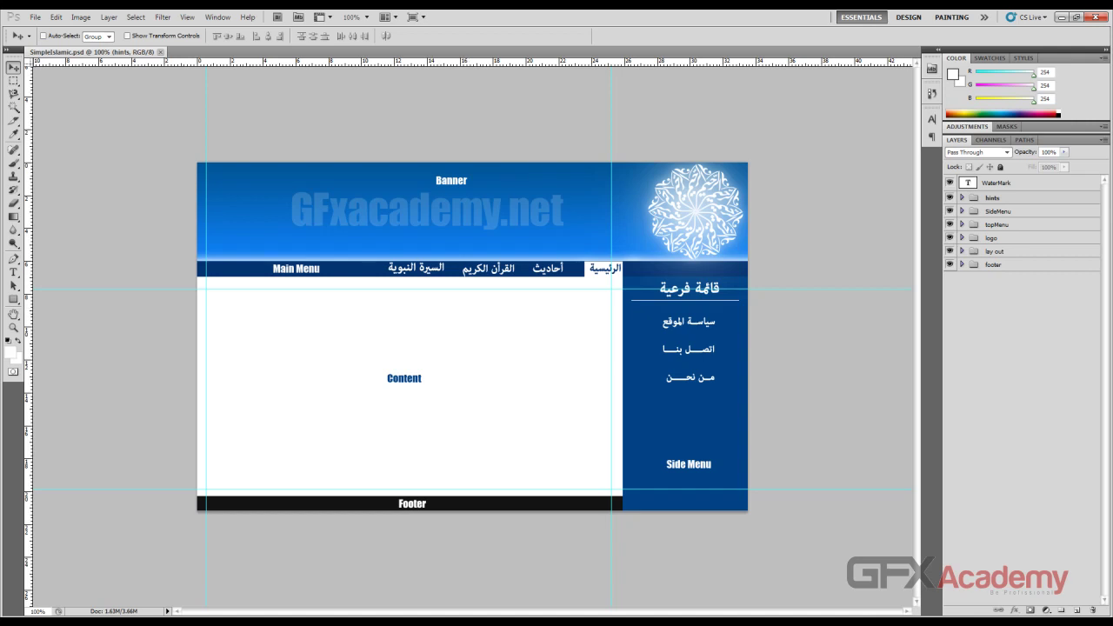
{"action": "key", "text": "alt+Tab"}
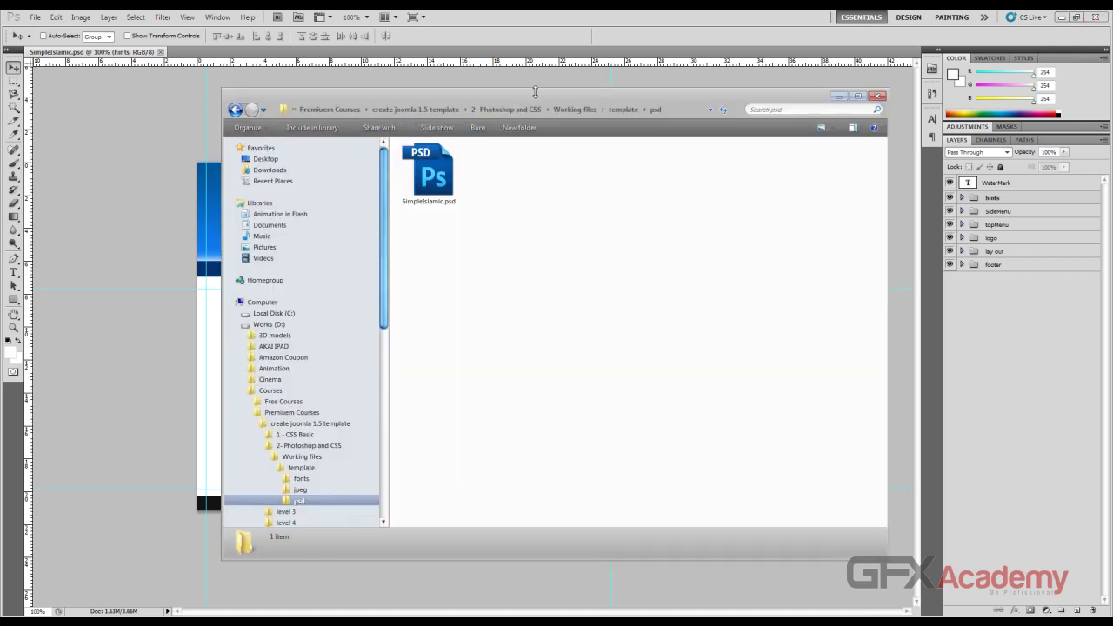
Step: Switch from Explorer to the browser's joomla.org tab
{"action": "left_click_drag", "start_coordinate": [535, 96], "coordinate": [531, 97]}
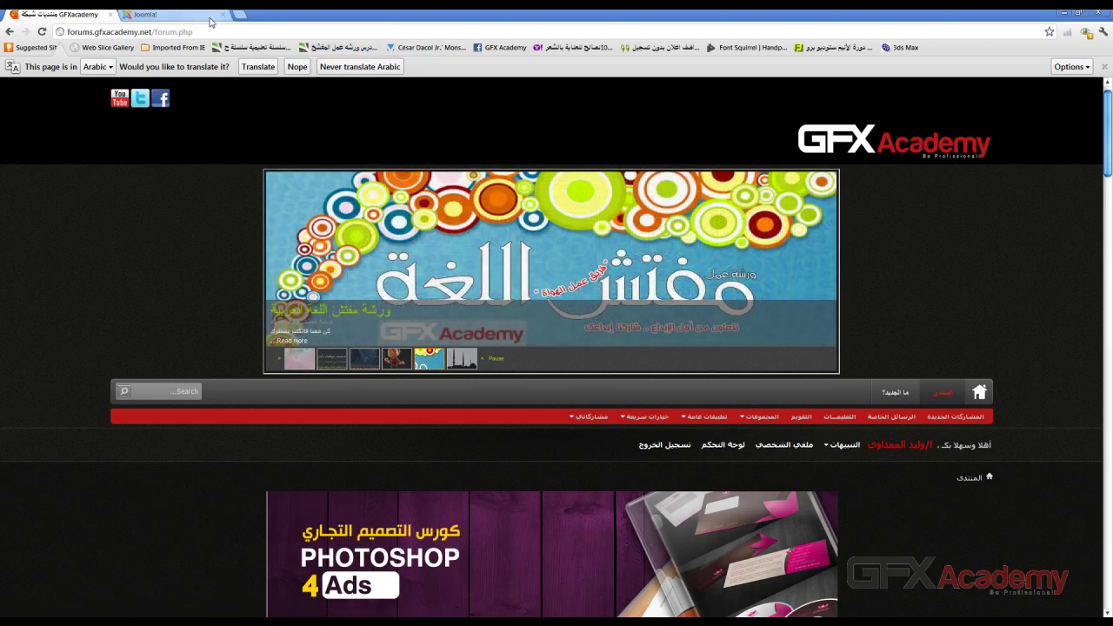
{"action": "left_click", "coordinate": [189, 16]}
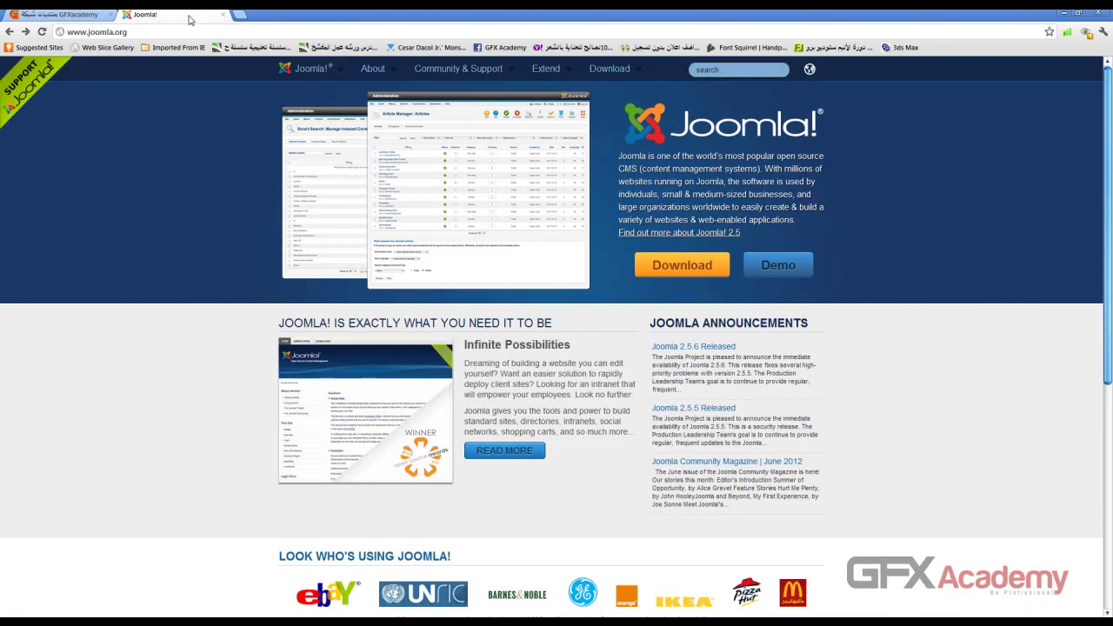
Step: Go to joomla.org's Download page and compare the Joomla 2.5.x and 1.5.x sections
{"action": "left_click", "coordinate": [116, 31]}
{"action": "left_click", "coordinate": [679, 267]}
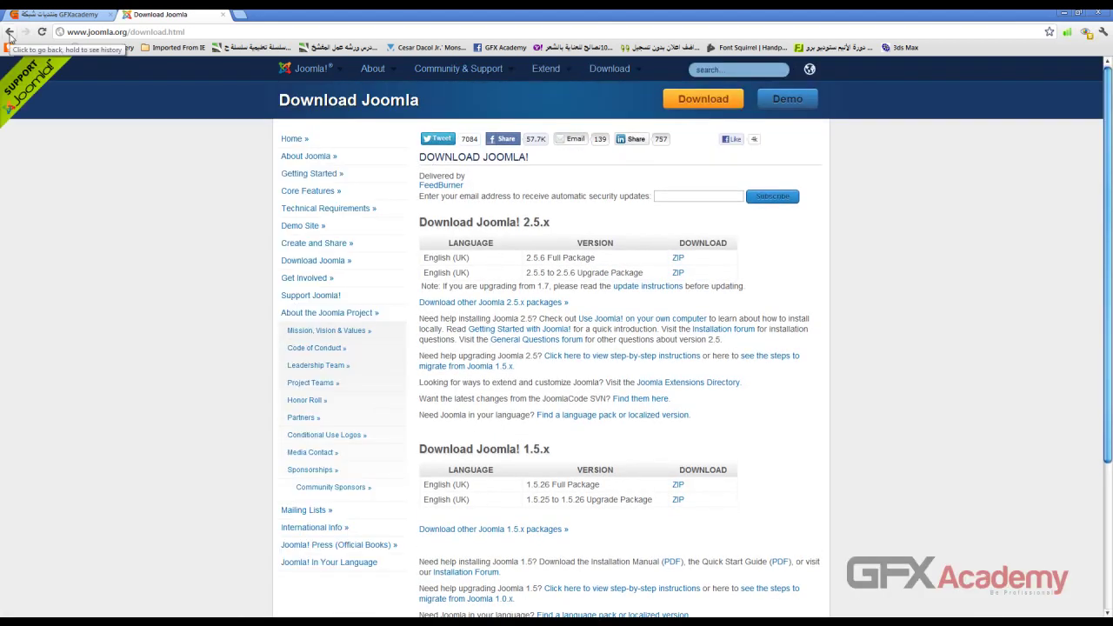
{"action": "triple_click", "coordinate": [424, 222]}
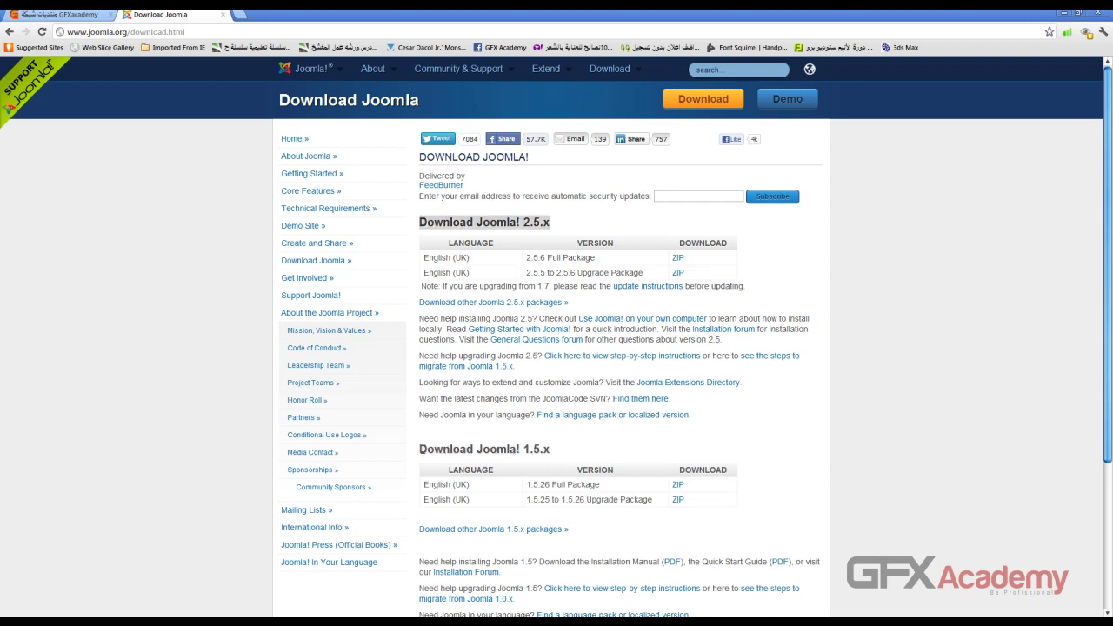
{"action": "left_click_drag", "start_coordinate": [419, 449], "coordinate": [550, 449]}
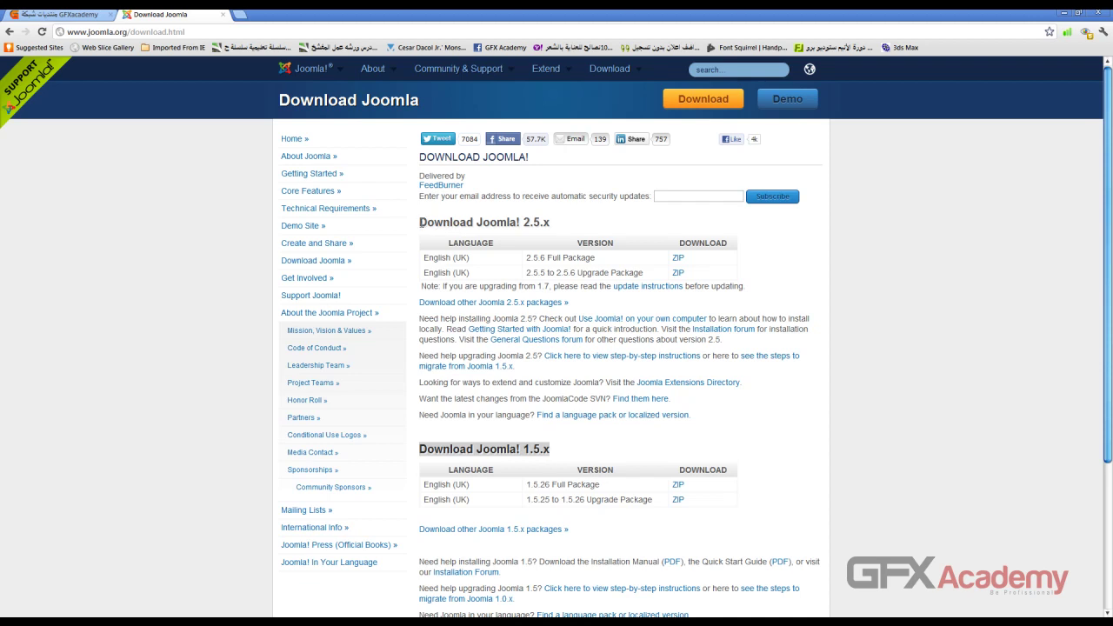
{"action": "left_click_drag", "start_coordinate": [420, 223], "coordinate": [543, 223]}
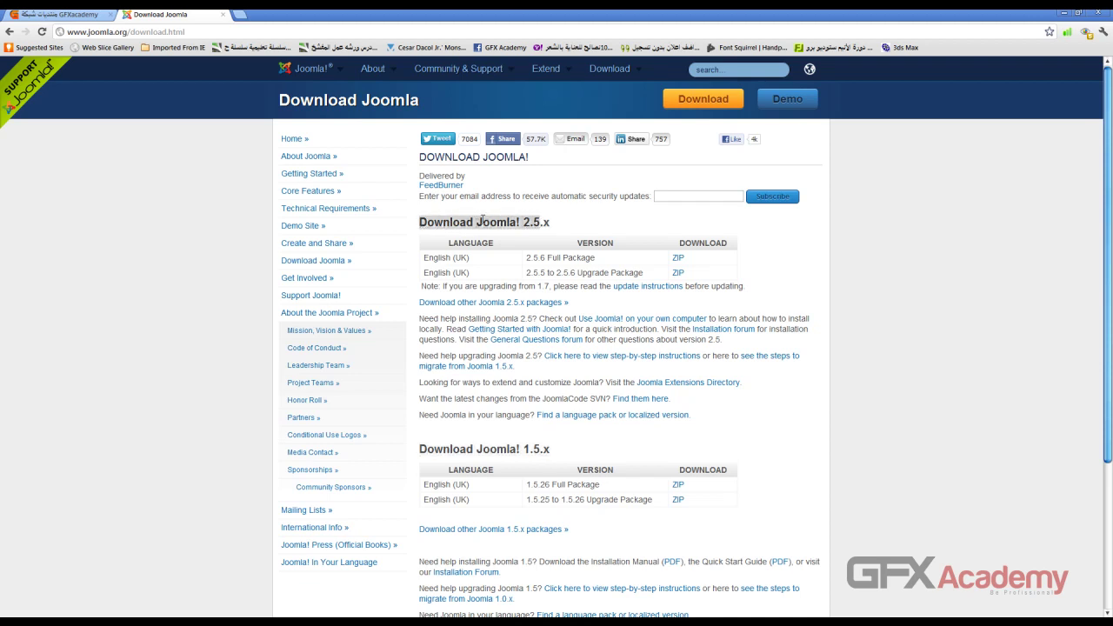
{"action": "scroll", "coordinate": [483, 216], "scroll_direction": "down", "scroll_amount": 1}
{"action": "left_click", "coordinate": [436, 162]}
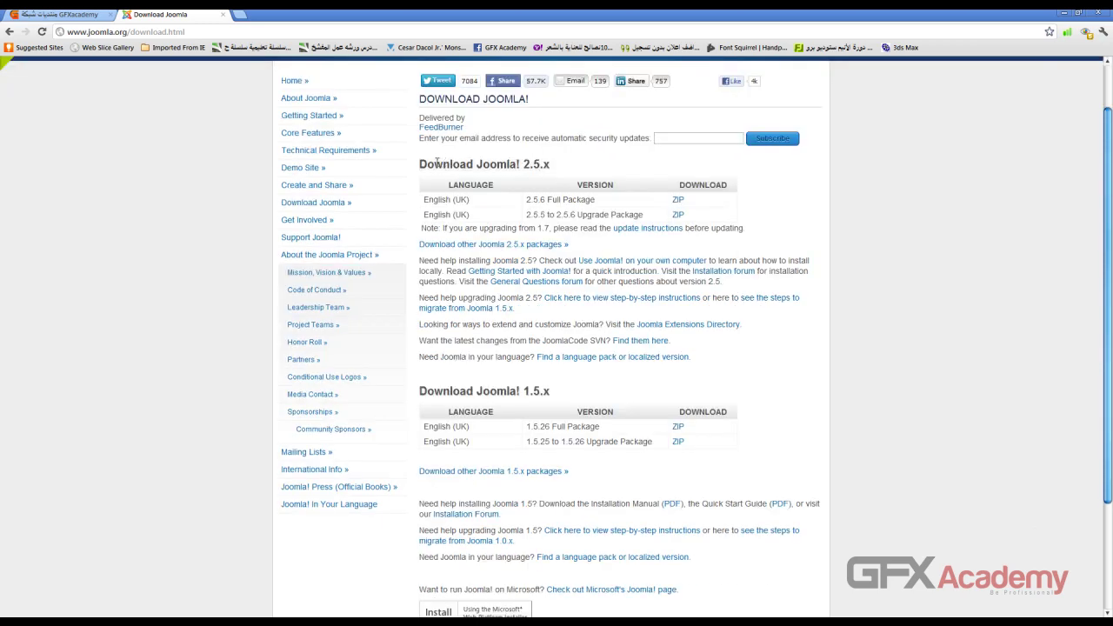
{"action": "left_click_drag", "start_coordinate": [421, 165], "coordinate": [538, 165]}
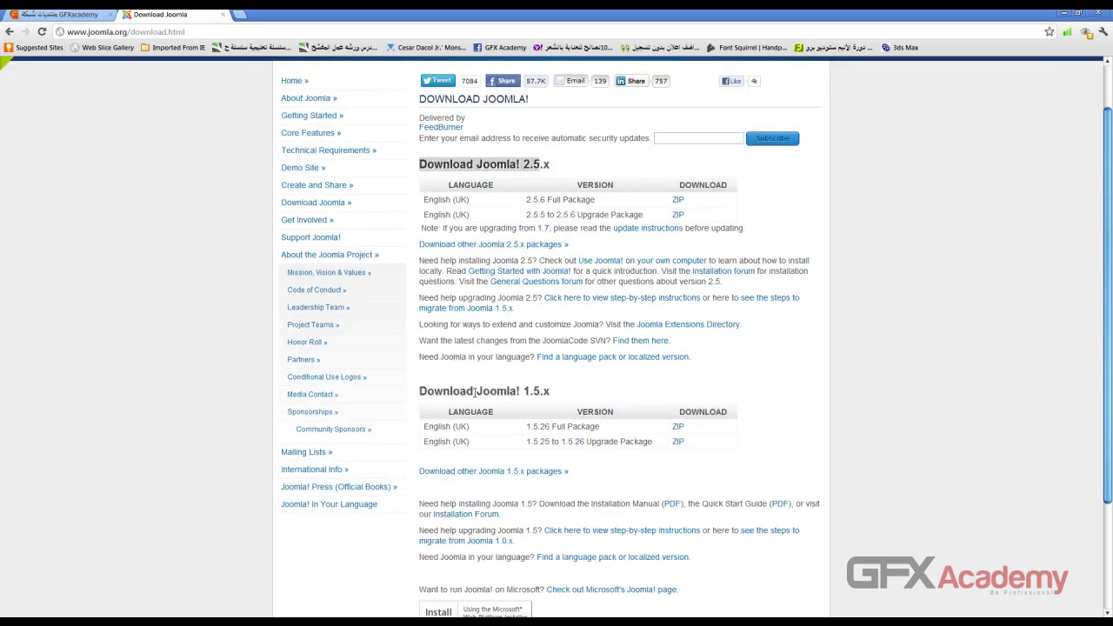
{"action": "left_click_drag", "start_coordinate": [426, 390], "coordinate": [602, 370]}
{"action": "scroll", "coordinate": [548, 407], "scroll_direction": "down", "scroll_amount": 1}
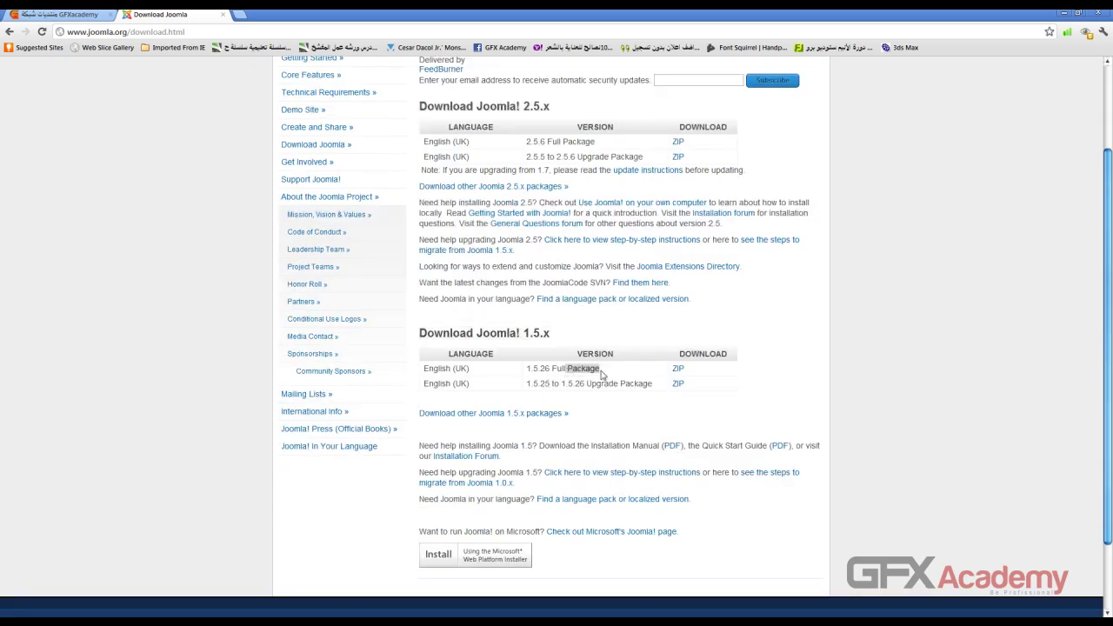
Step: Download the Joomla 1.5.26 Full Package zip and show all downloads
{"action": "left_click_drag", "start_coordinate": [528, 369], "coordinate": [553, 369]}
{"action": "left_click", "coordinate": [679, 369]}
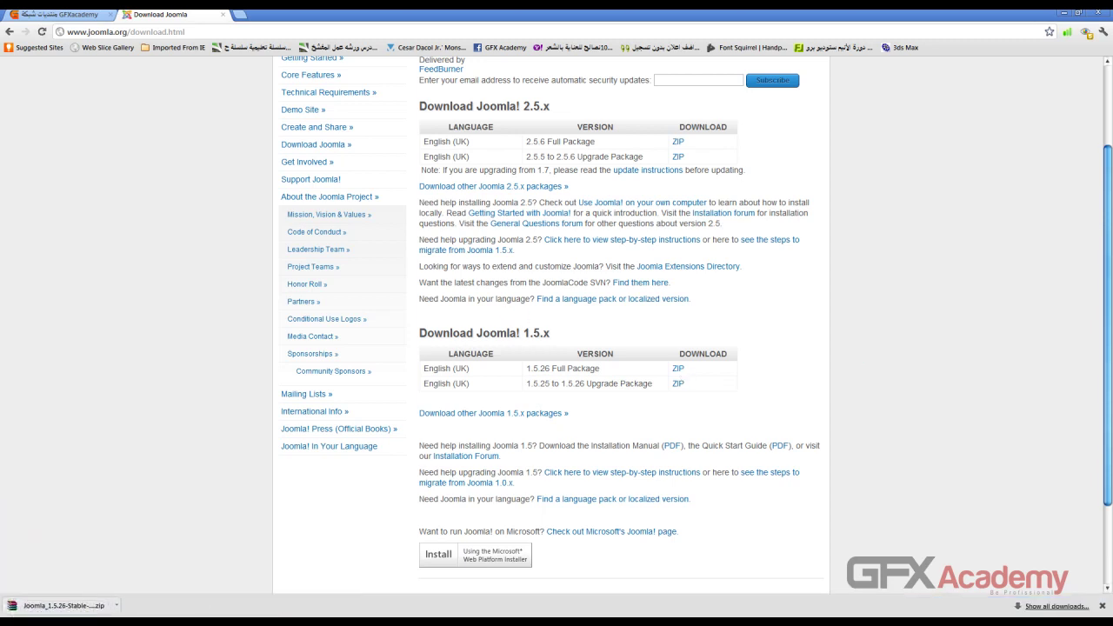
{"action": "left_click", "coordinate": [1040, 607]}
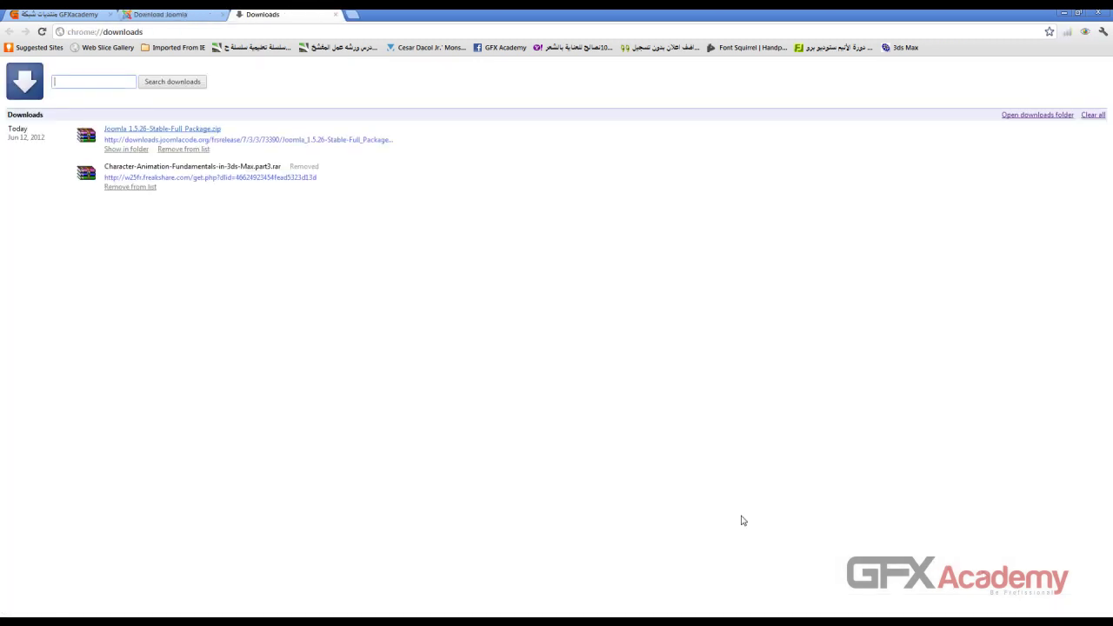
{"action": "left_click", "coordinate": [137, 150]}
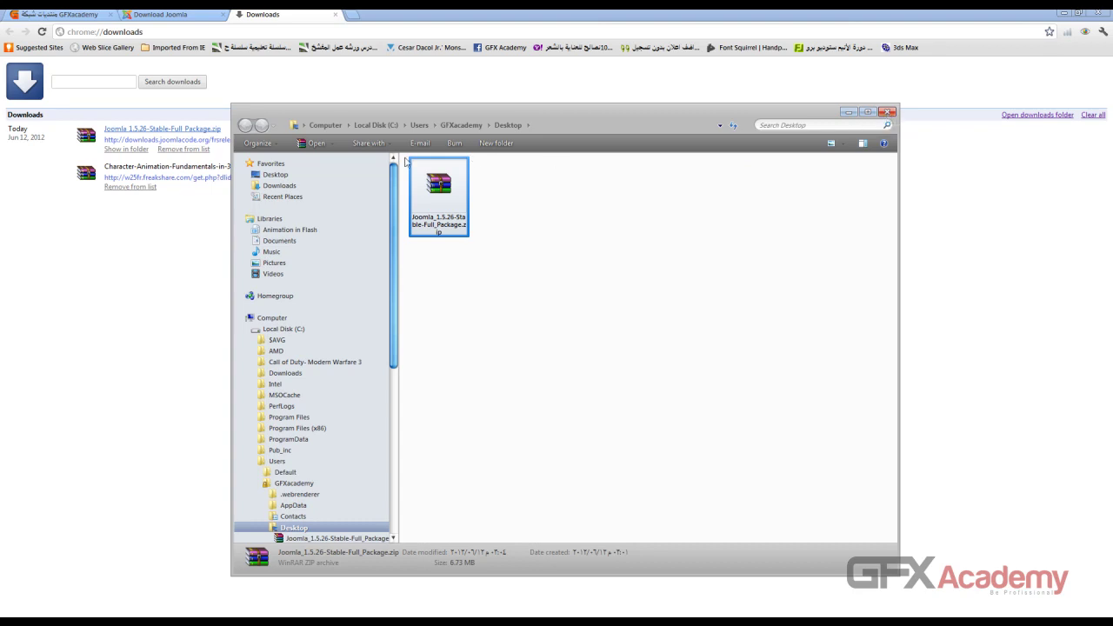
{"action": "left_click", "coordinate": [326, 126]}
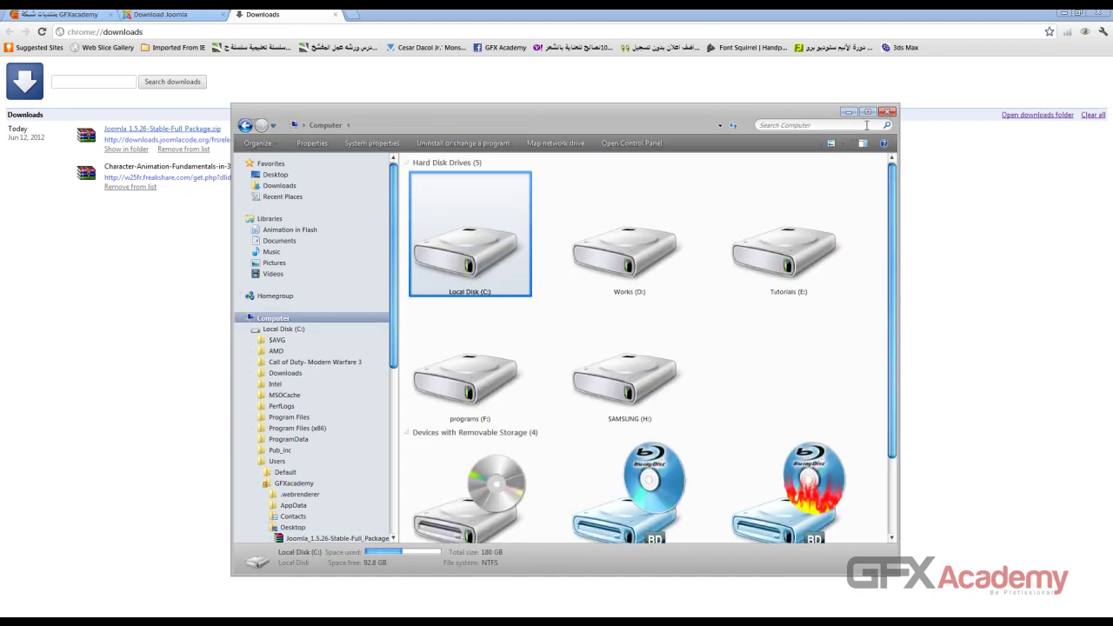
{"action": "left_click", "coordinate": [887, 113]}
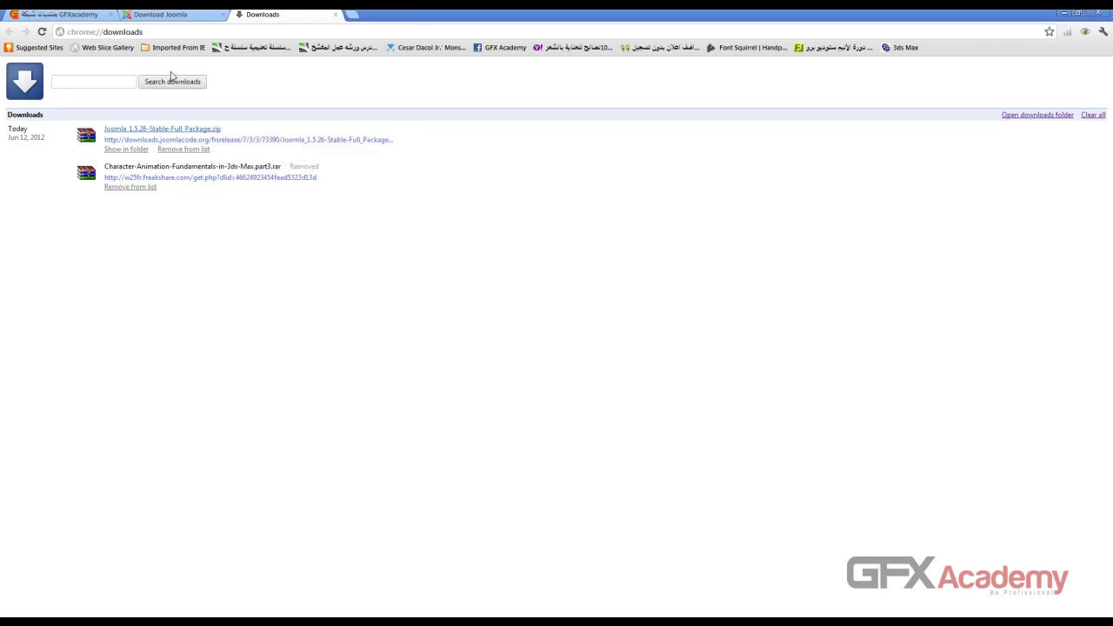
{"action": "key", "text": "alt+Tab"}
Step: Open the Wamp Server folder and run WampServer2.2a-x64.exe as administrator
{"action": "left_click", "coordinate": [457, 206]}
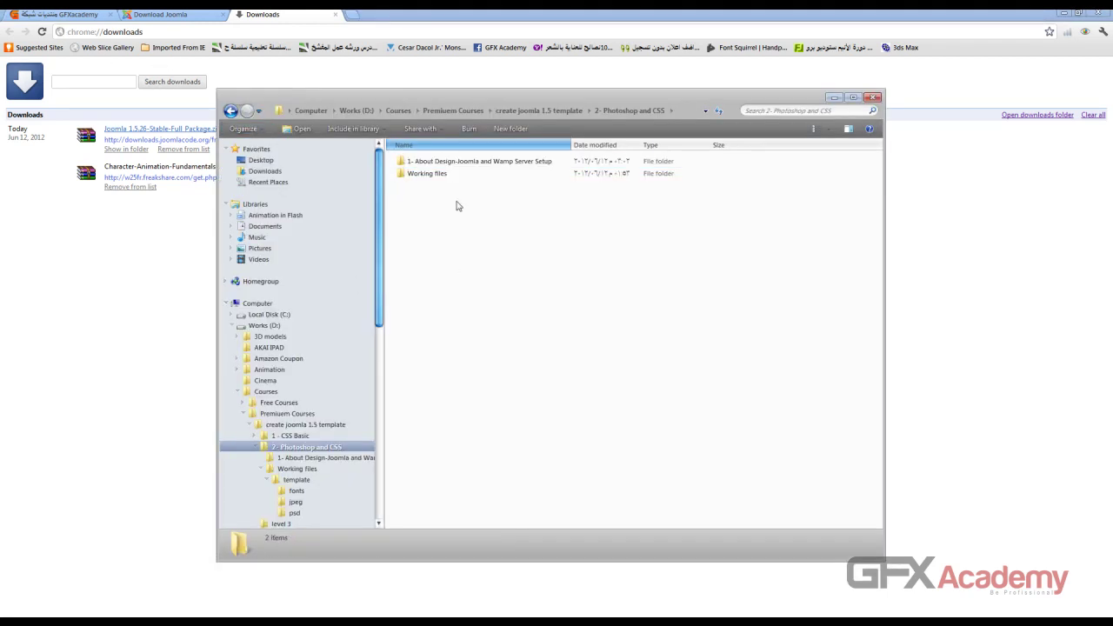
{"action": "left_click", "coordinate": [230, 112]}
{"action": "left_click", "coordinate": [494, 244]}
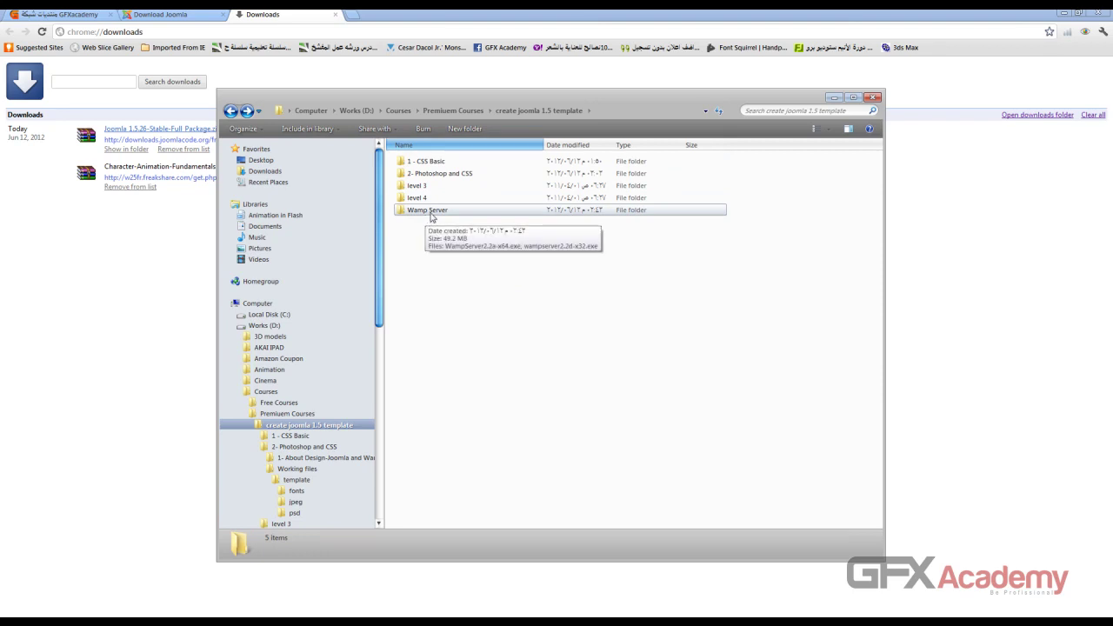
{"action": "double_click", "coordinate": [432, 213]}
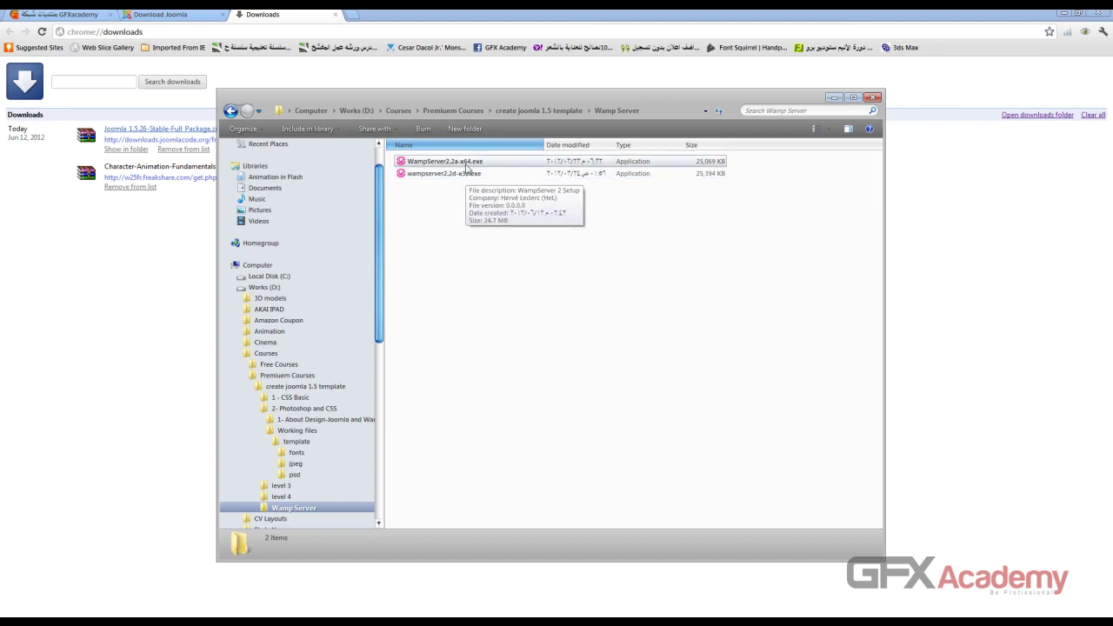
{"action": "right_click", "coordinate": [467, 167]}
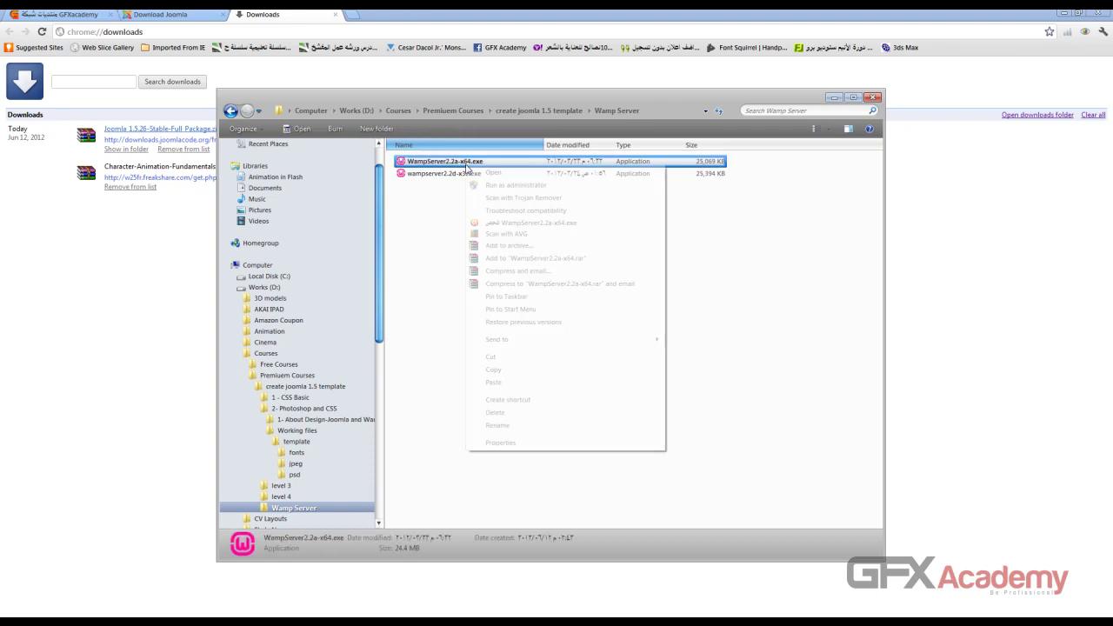
{"action": "left_click", "coordinate": [512, 186]}
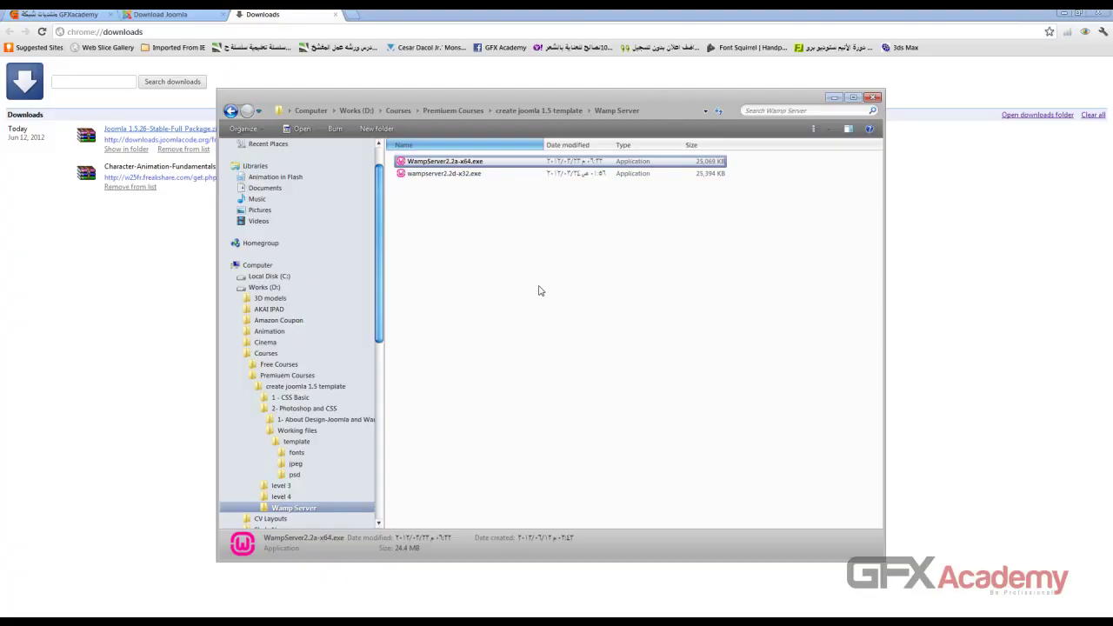
{"action": "right_click", "coordinate": [467, 162]}
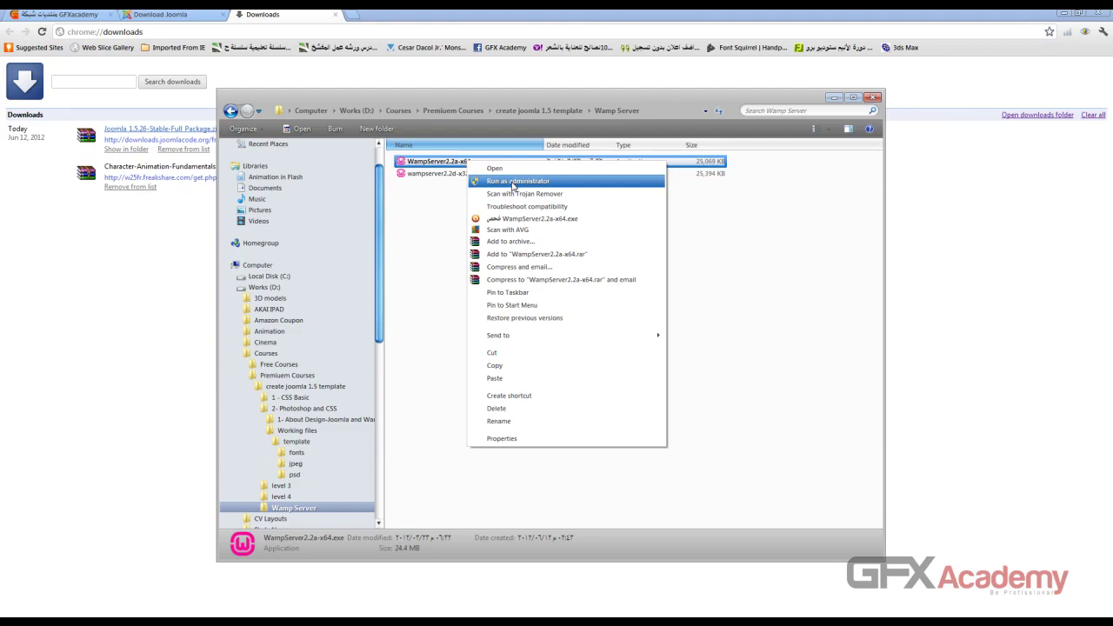
{"action": "left_click", "coordinate": [512, 186]}
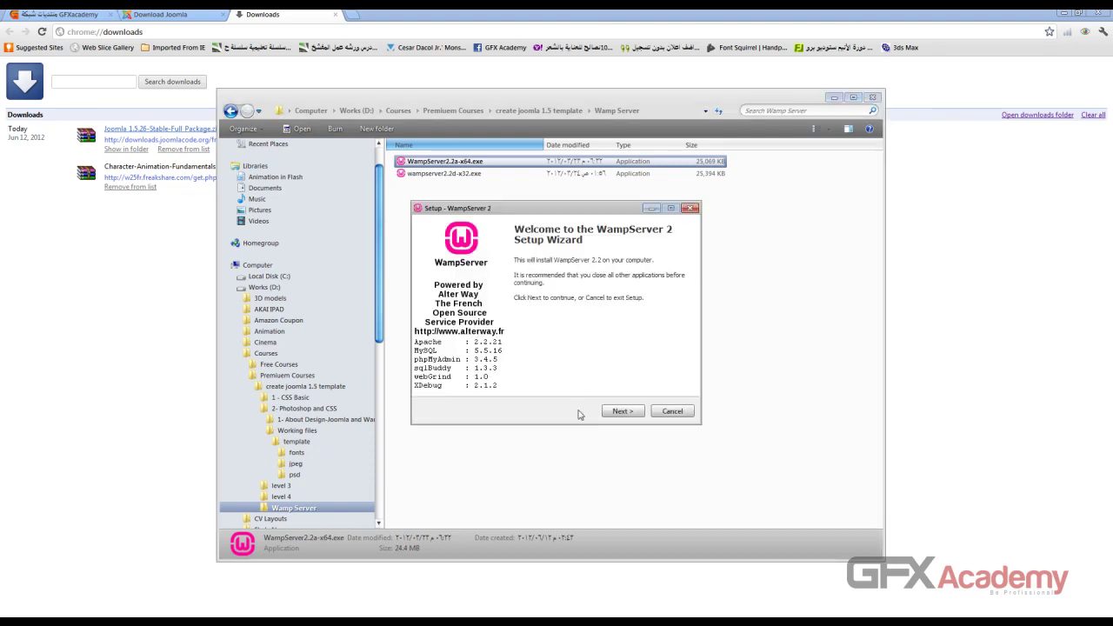
Step: Accept the licence, keep c:\wamp as the destination, and begin installing WampServer 2
{"action": "left_click", "coordinate": [630, 413]}
{"action": "left_click", "coordinate": [439, 375]}
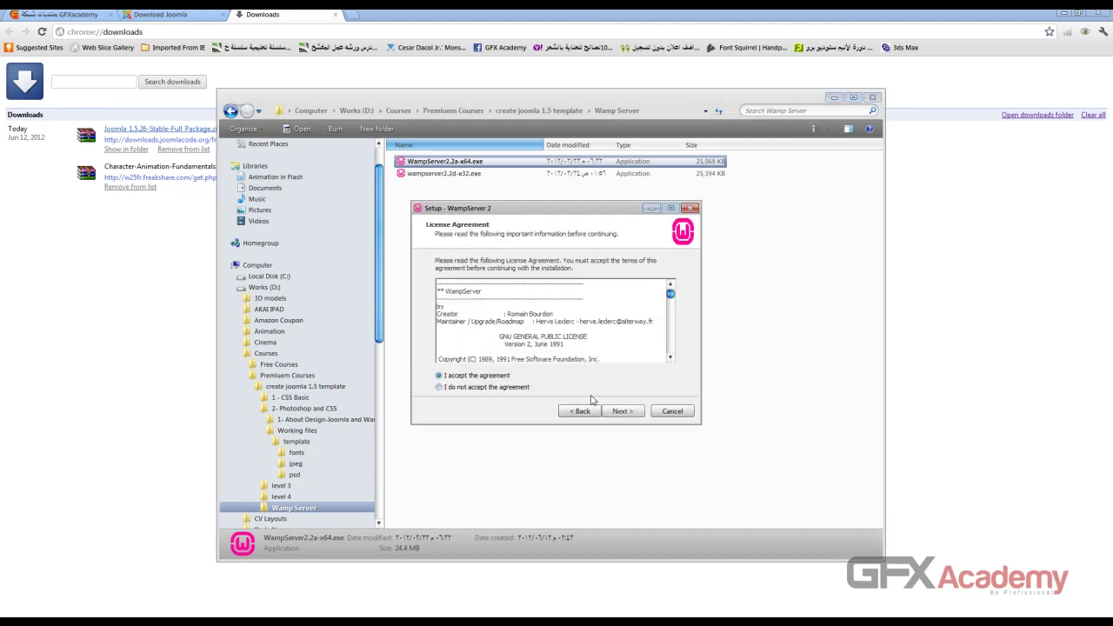
{"action": "left_click", "coordinate": [621, 411]}
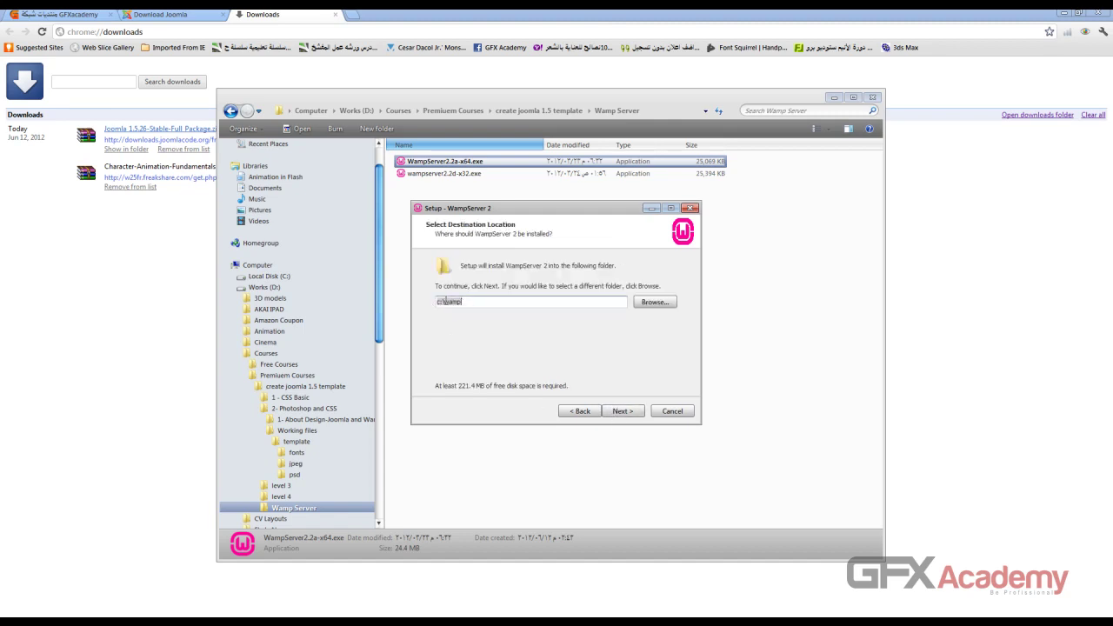
{"action": "left_click_drag", "start_coordinate": [443, 302], "coordinate": [471, 302]}
{"action": "left_click", "coordinate": [470, 302]}
{"action": "left_click", "coordinate": [621, 411]}
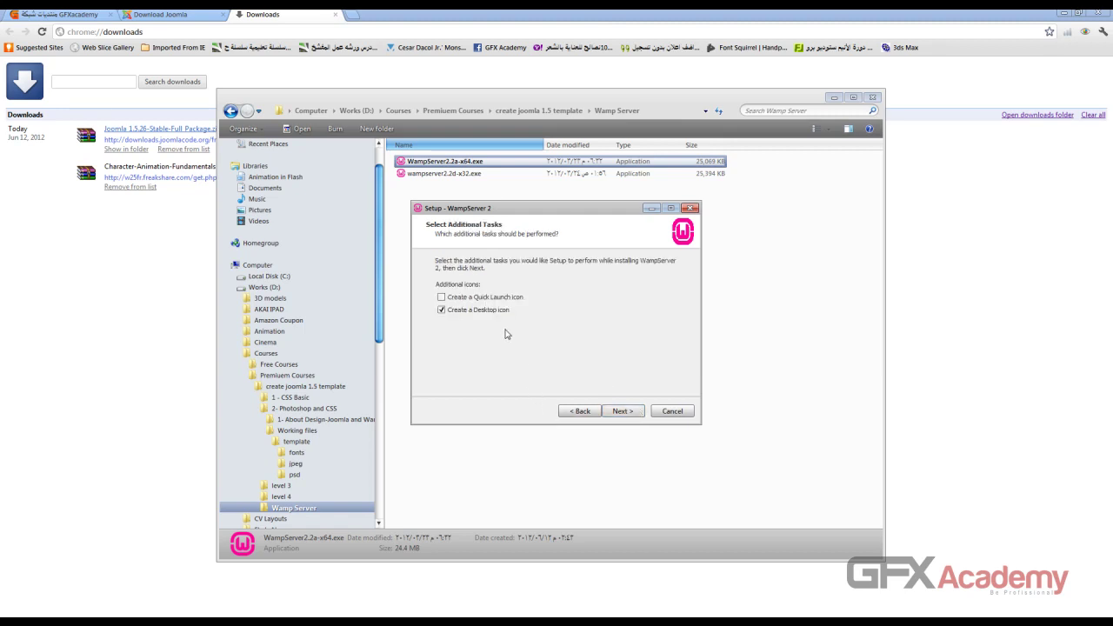
{"action": "left_click", "coordinate": [623, 413]}
{"action": "left_click", "coordinate": [623, 412]}
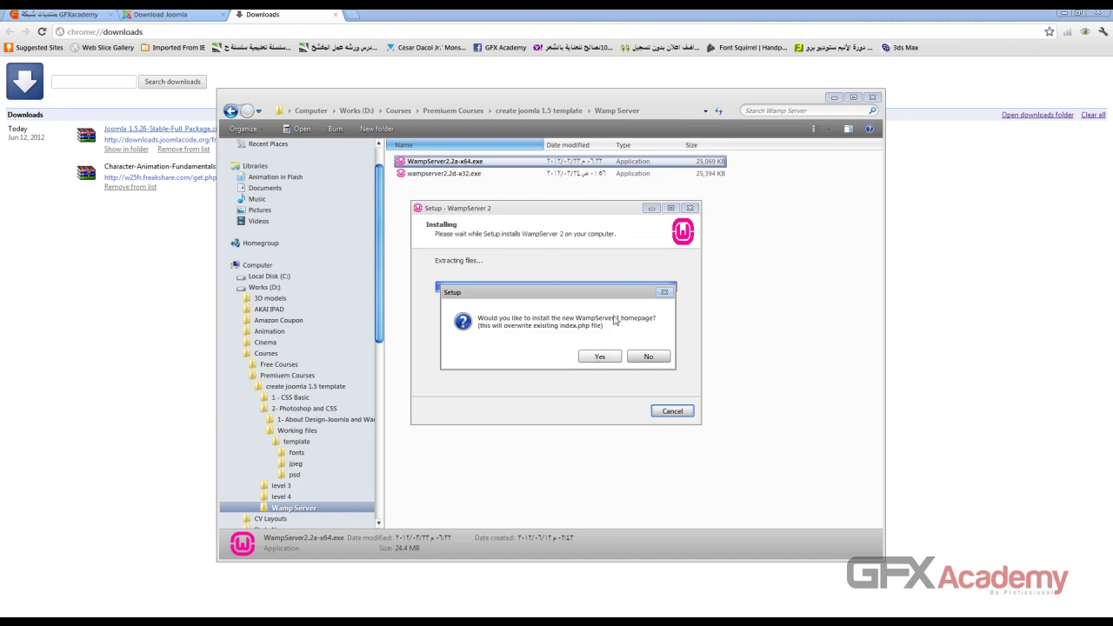
Step: Install the new WampServer homepage, finish and launch WampServer, then close the Wamp Server folder
{"action": "left_click", "coordinate": [606, 360]}
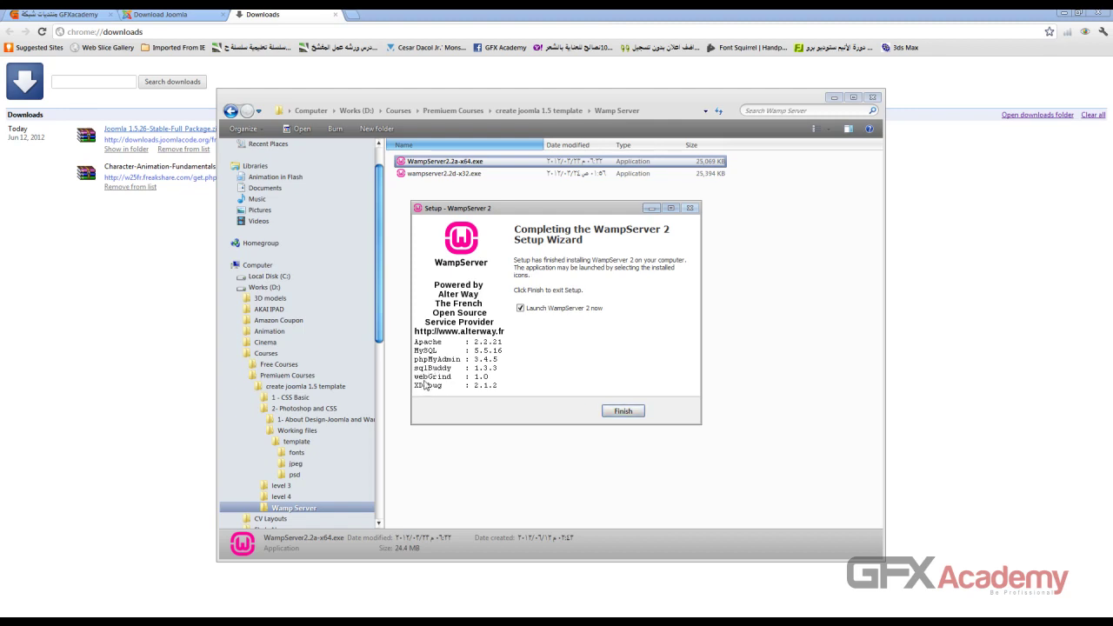
{"action": "left_click", "coordinate": [613, 409]}
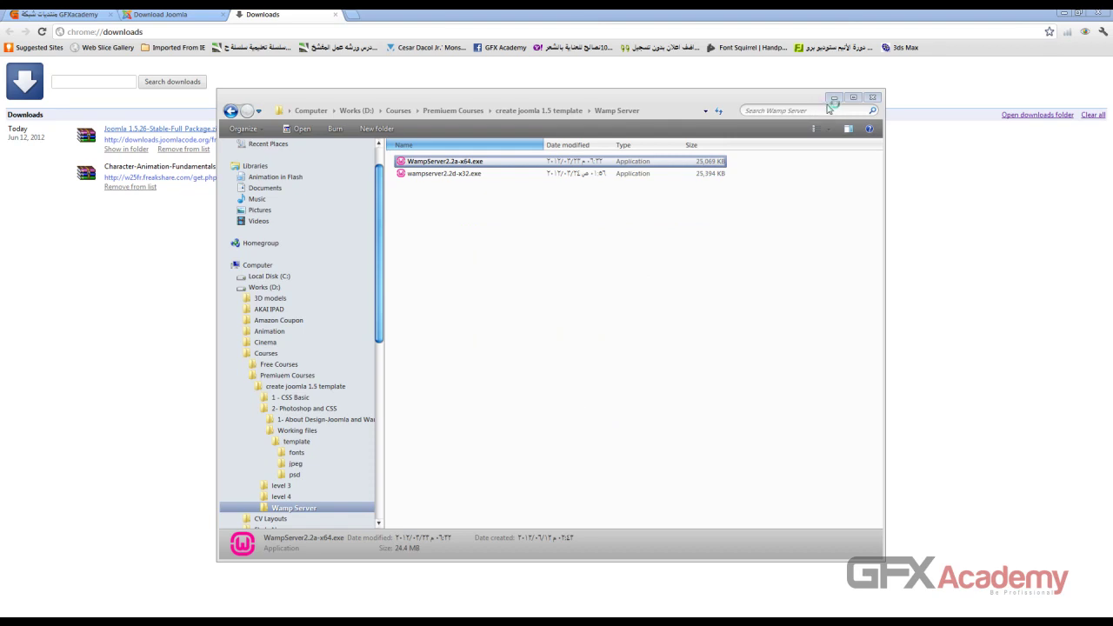
{"action": "key", "text": "alt+F4"}
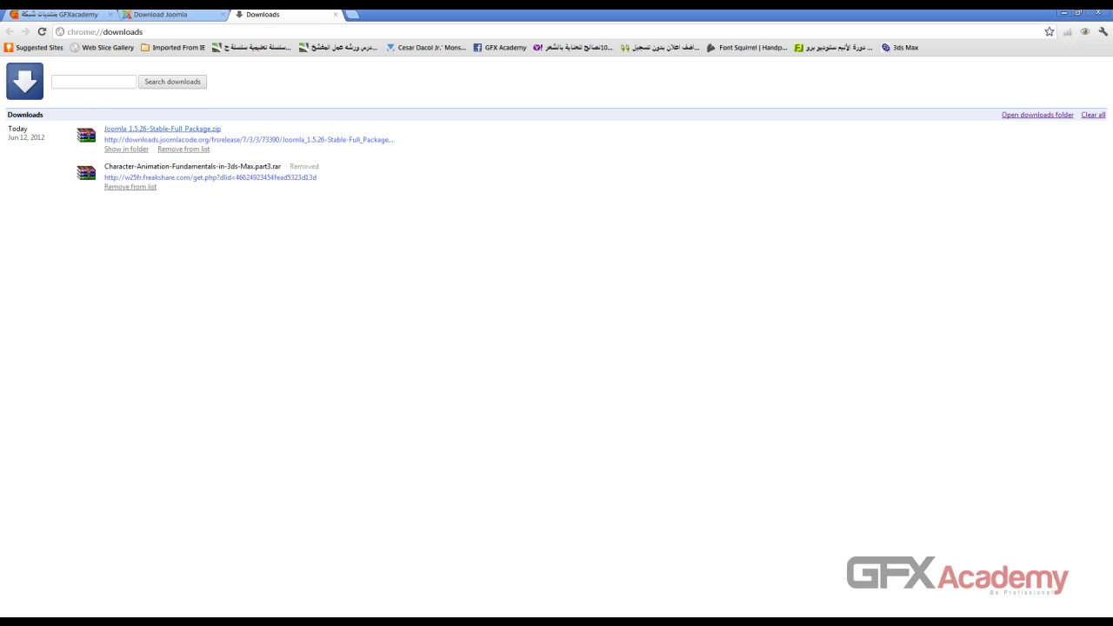
Step: Check the WAMP tray menu, close the Downloads tab, and minimize Chrome and Photoshop
{"action": "left_click", "coordinate": [1044, 4]}
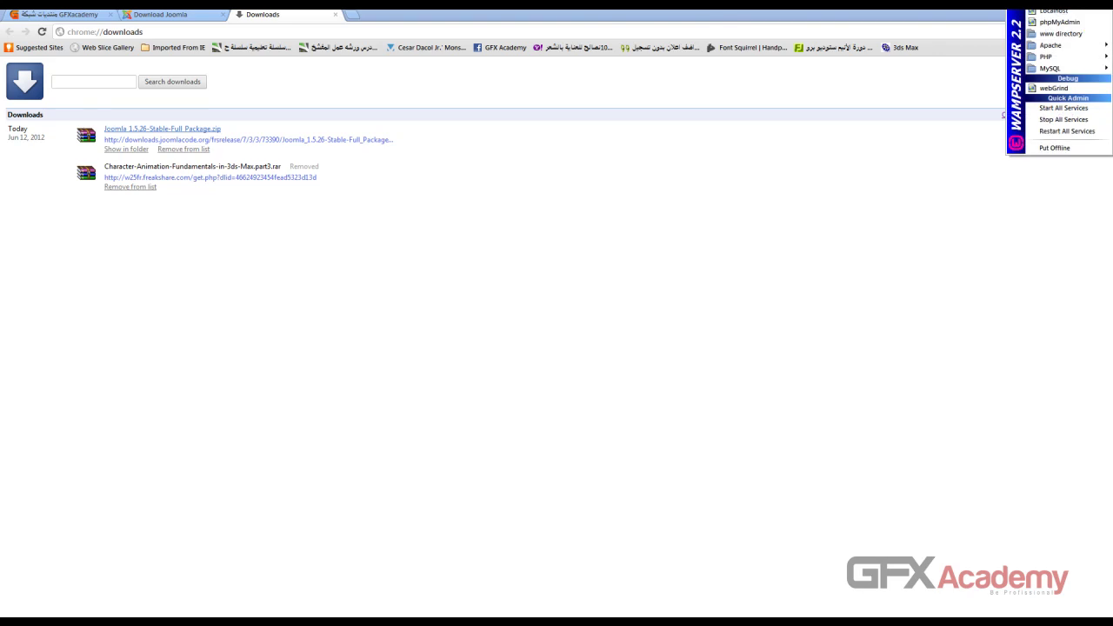
{"action": "left_click", "coordinate": [1000, 26]}
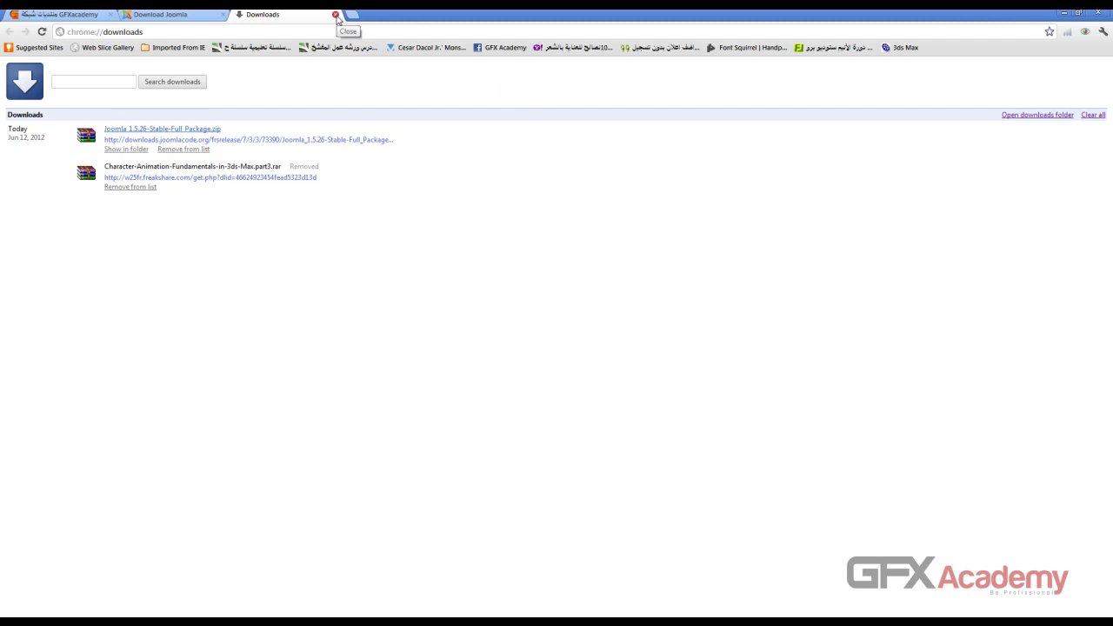
{"action": "left_click", "coordinate": [336, 14]}
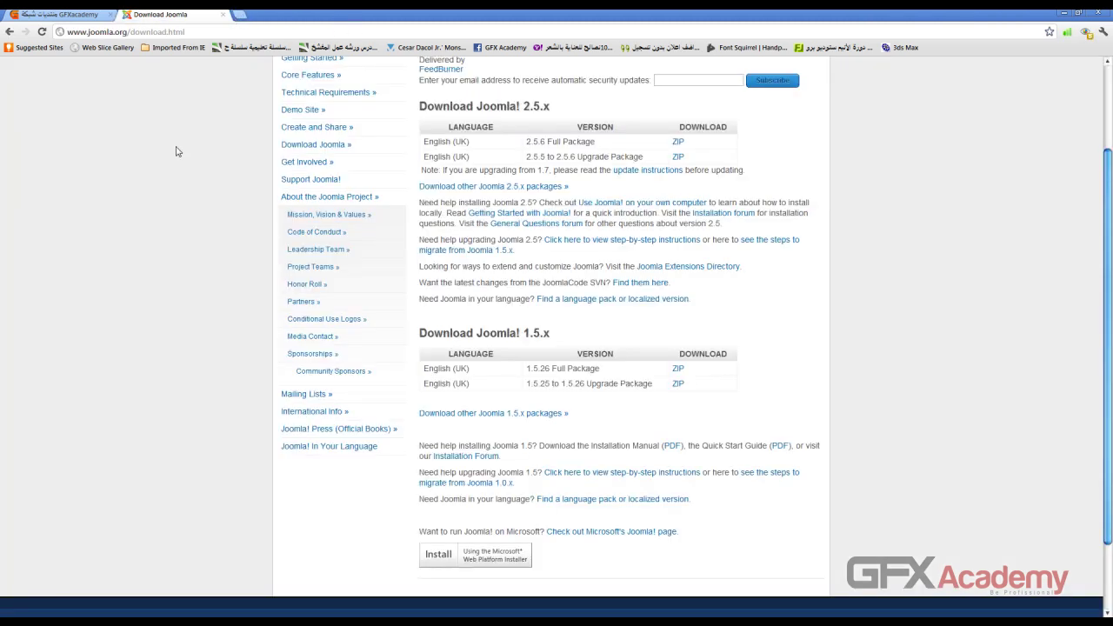
{"action": "scroll", "coordinate": [174, 148], "scroll_direction": "up", "scroll_amount": 2}
{"action": "left_click", "coordinate": [9, 31]}
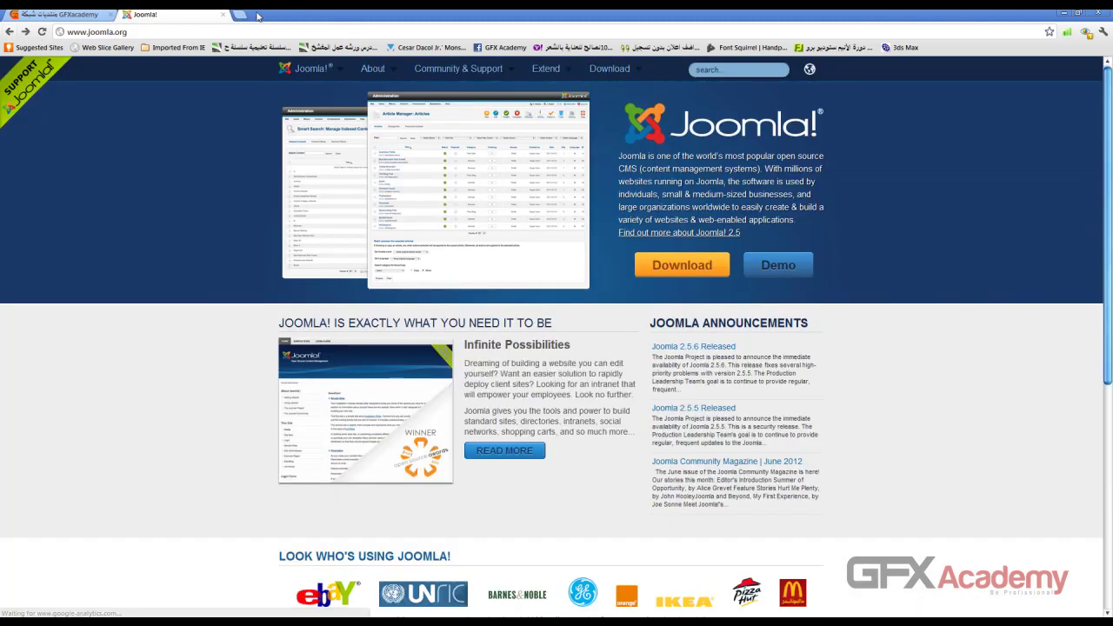
{"action": "left_click", "coordinate": [1065, 13]}
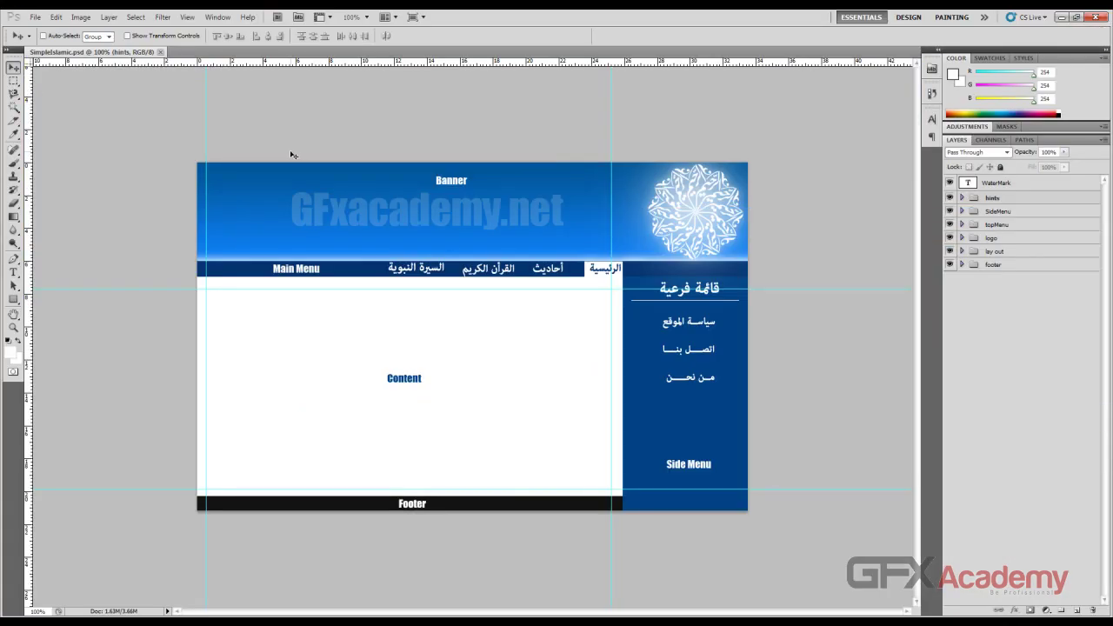
{"action": "left_click", "coordinate": [1062, 17]}
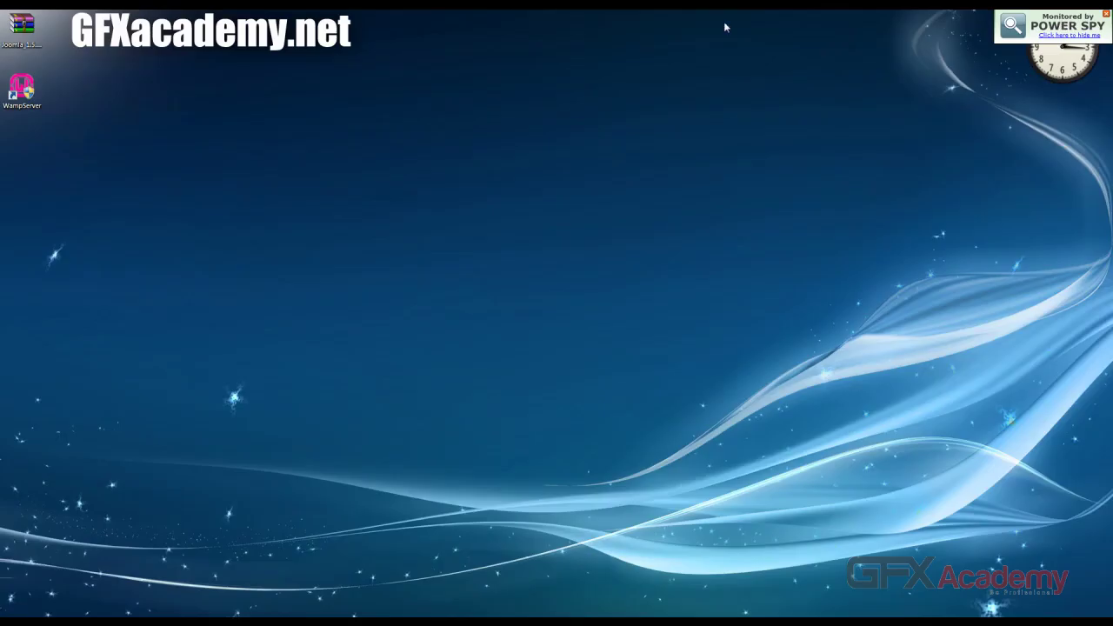
Step: Move the Joomla 1.5.26 zip beside the WampServer icon on the desktop and copy it
{"action": "left_click", "coordinate": [37, 33]}
{"action": "left_click_drag", "start_coordinate": [24, 33], "coordinate": [201, 153]}
{"action": "left_click_drag", "start_coordinate": [18, 92], "coordinate": [527, 222]}
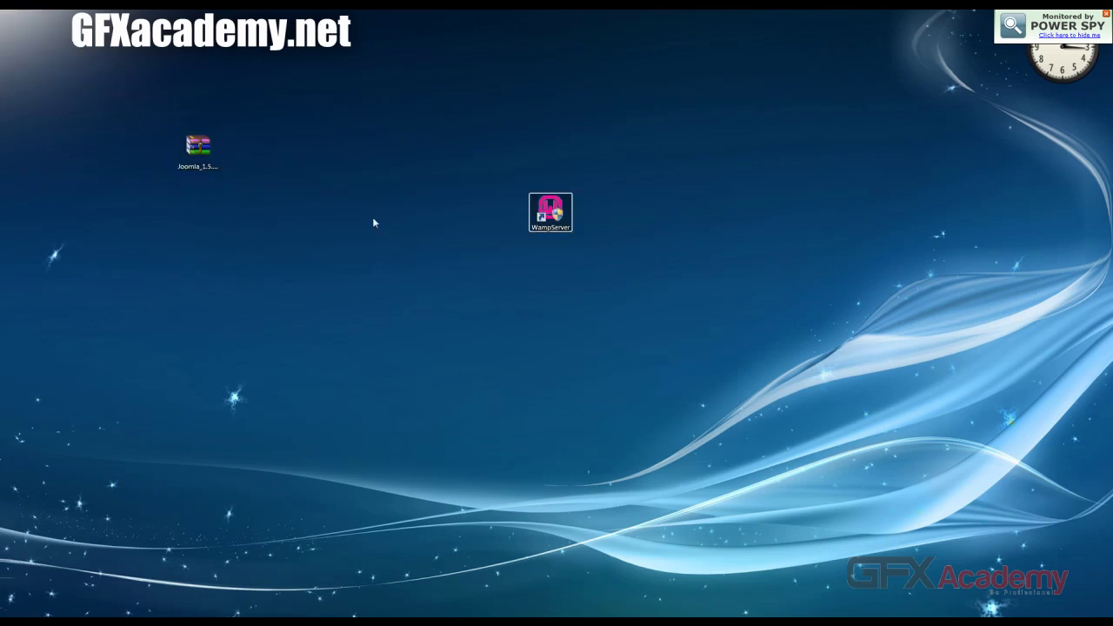
{"action": "left_click_drag", "start_coordinate": [198, 148], "coordinate": [424, 274]}
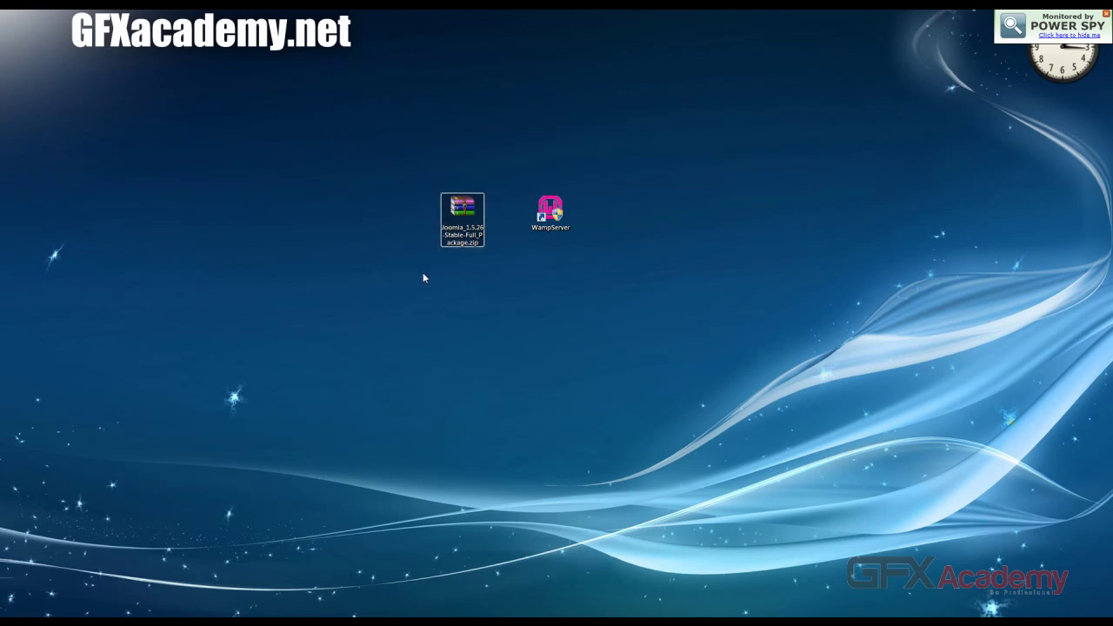
{"action": "key", "text": "super"}
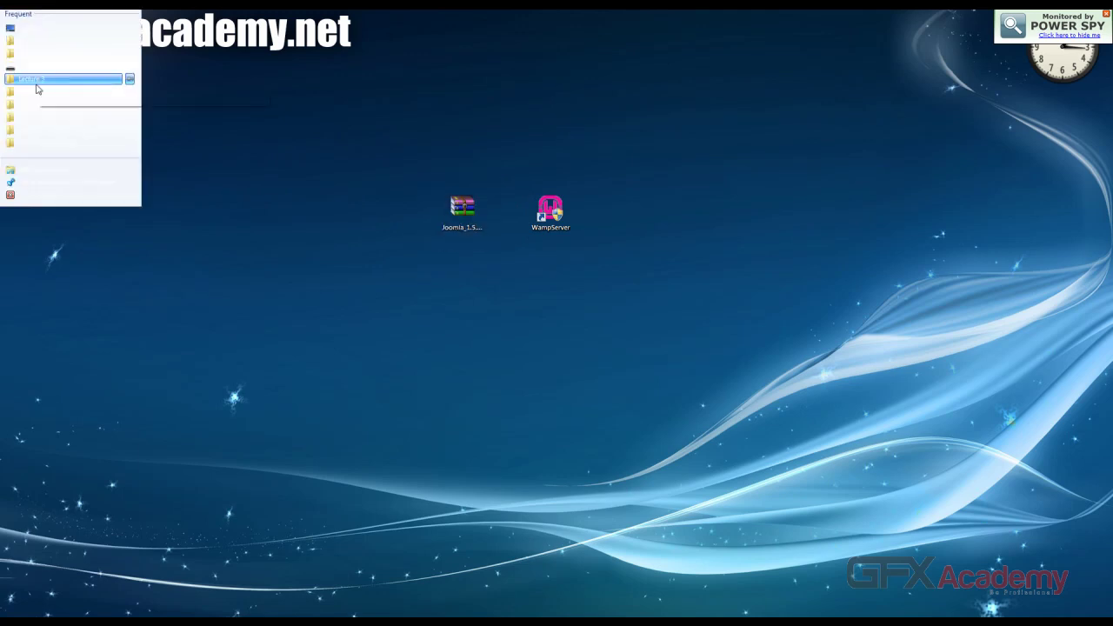
Step: Browse Computer > Local Disk (C:) > wamp in Explorer and open the www folder
{"action": "left_click", "coordinate": [149, 137]}
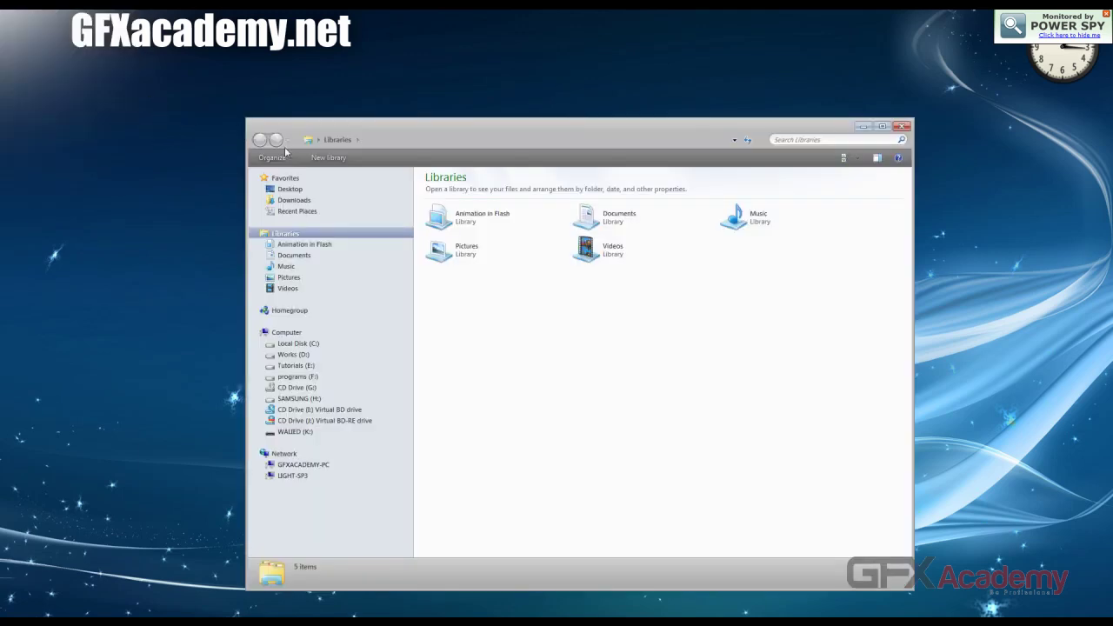
{"action": "left_click", "coordinate": [295, 190]}
{"action": "double_click", "coordinate": [435, 218]}
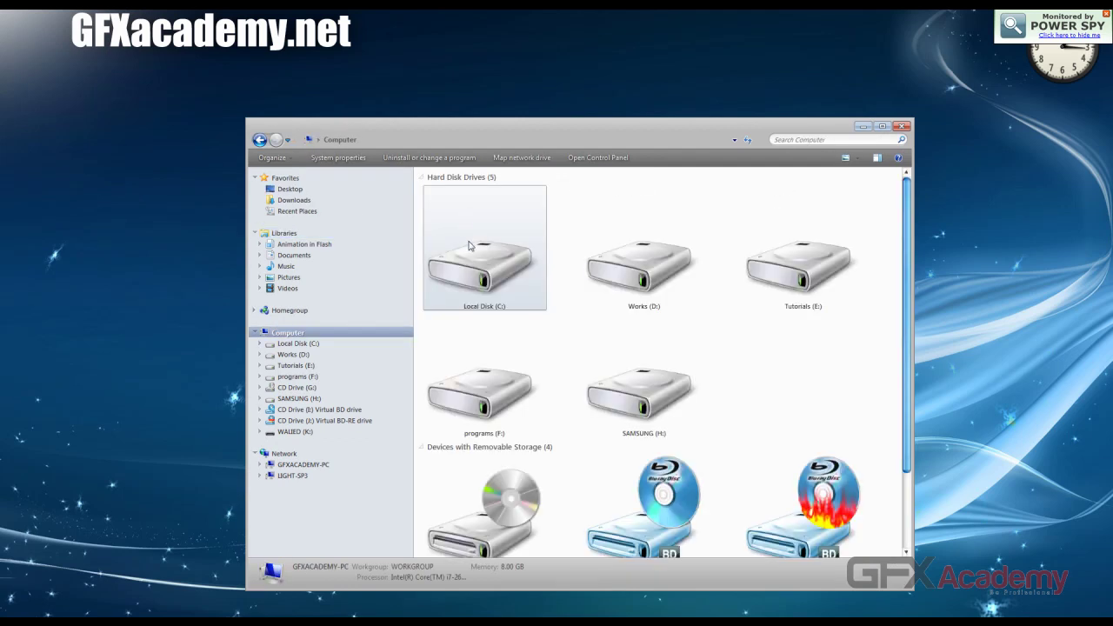
{"action": "double_click", "coordinate": [491, 305]}
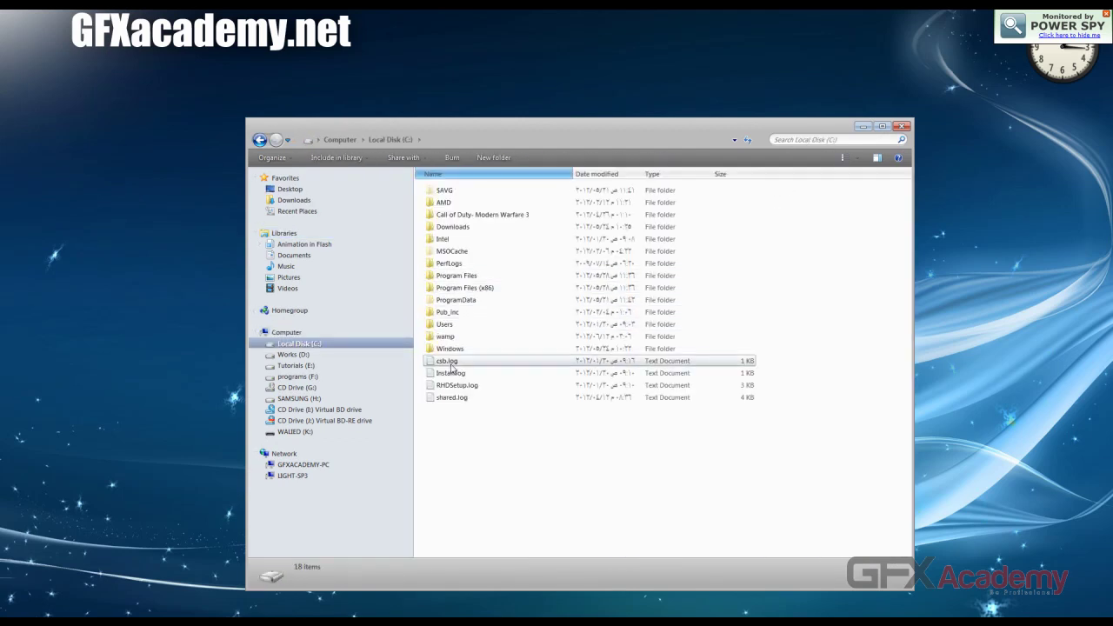
{"action": "left_click", "coordinate": [461, 339]}
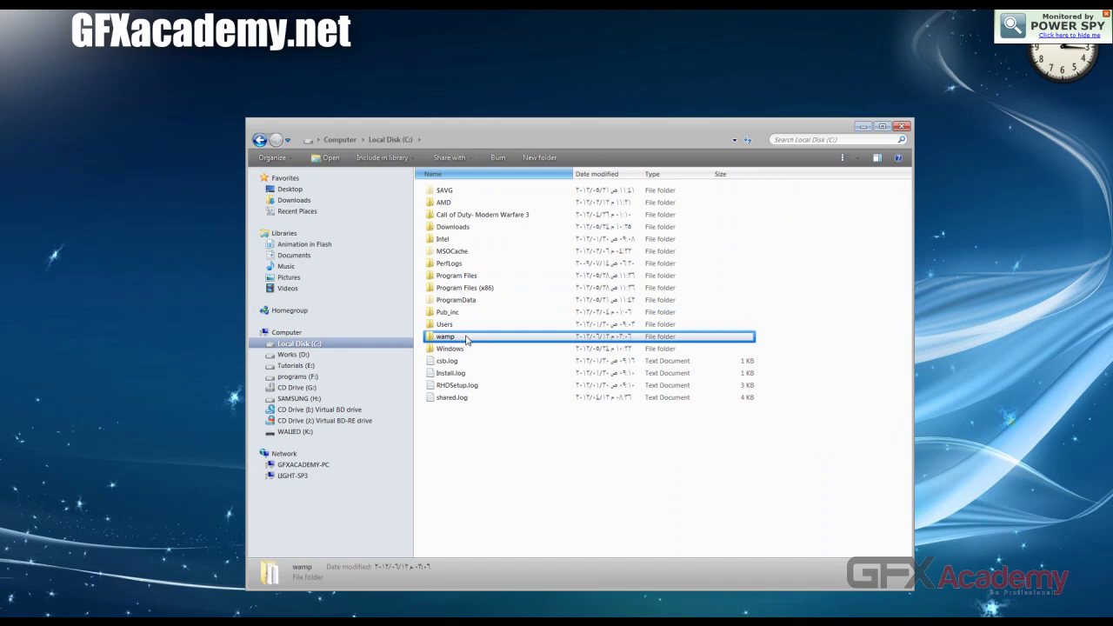
{"action": "double_click", "coordinate": [462, 339]}
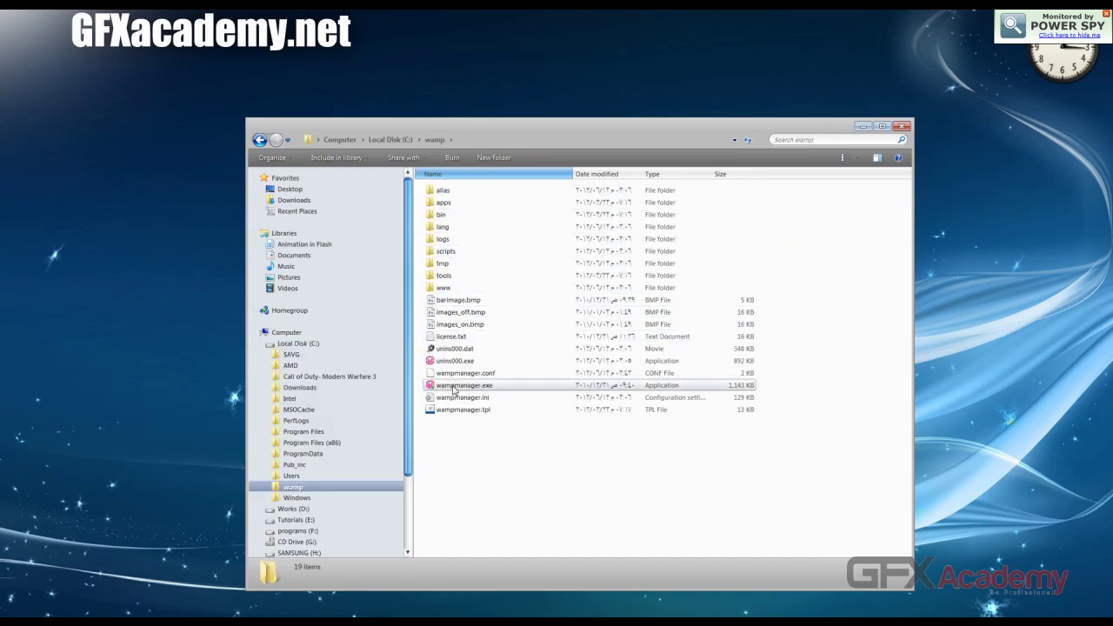
{"action": "left_click", "coordinate": [455, 289]}
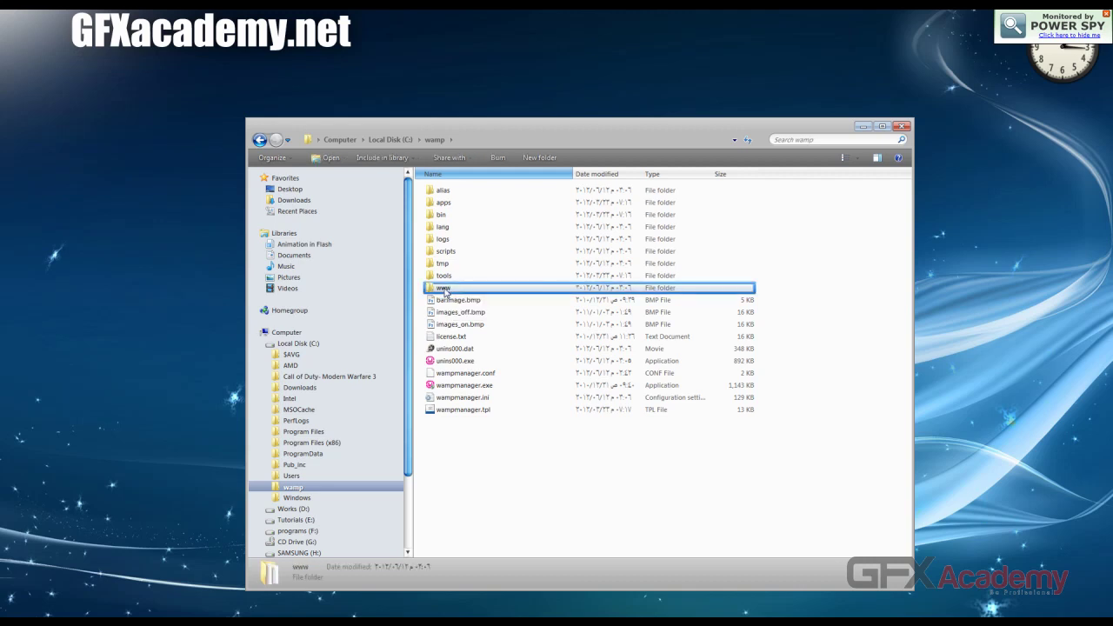
{"action": "double_click", "coordinate": [449, 289]}
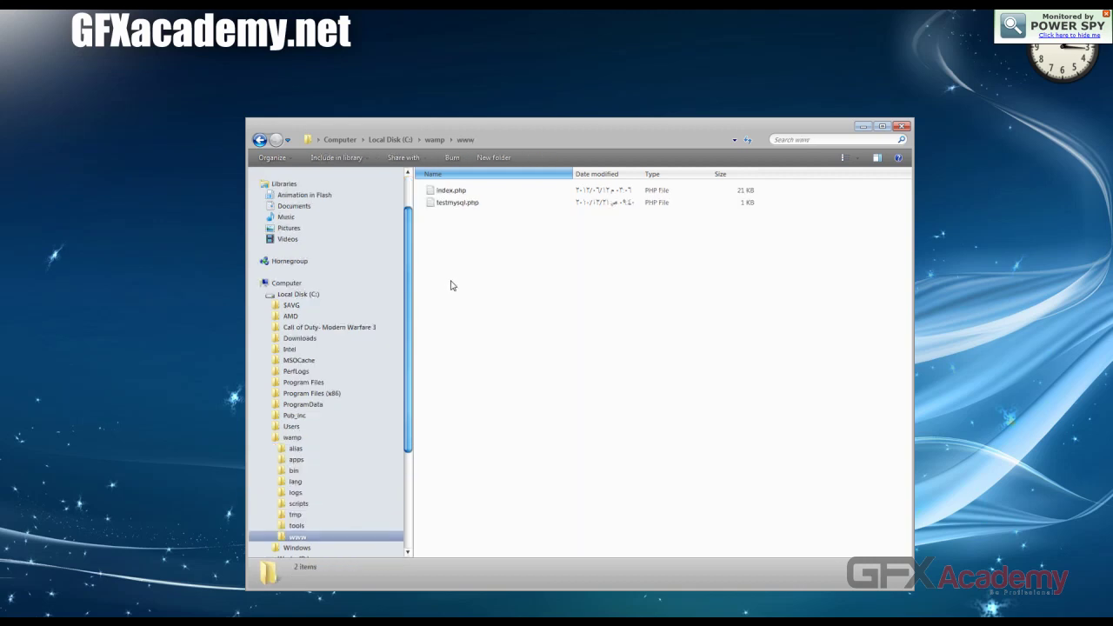
Step: Paste the Joomla zip into C:\wamp\www and extract it to Joomla_1.5.26-Stable-Full_Package\ with WinRAR
{"action": "right_click", "coordinate": [451, 286]}
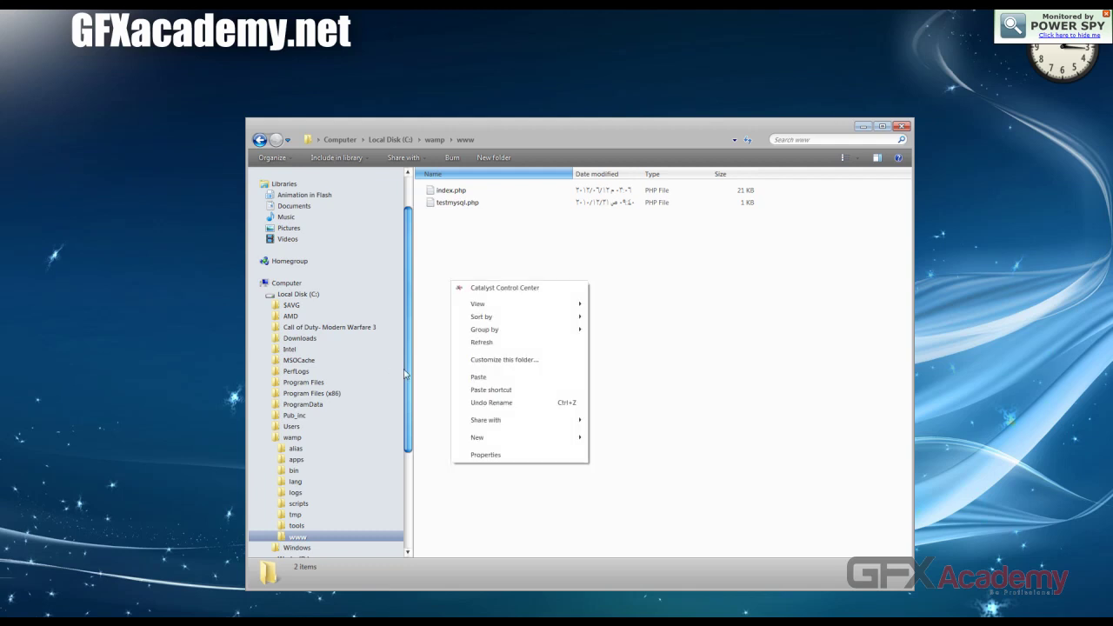
{"action": "left_click", "coordinate": [477, 377]}
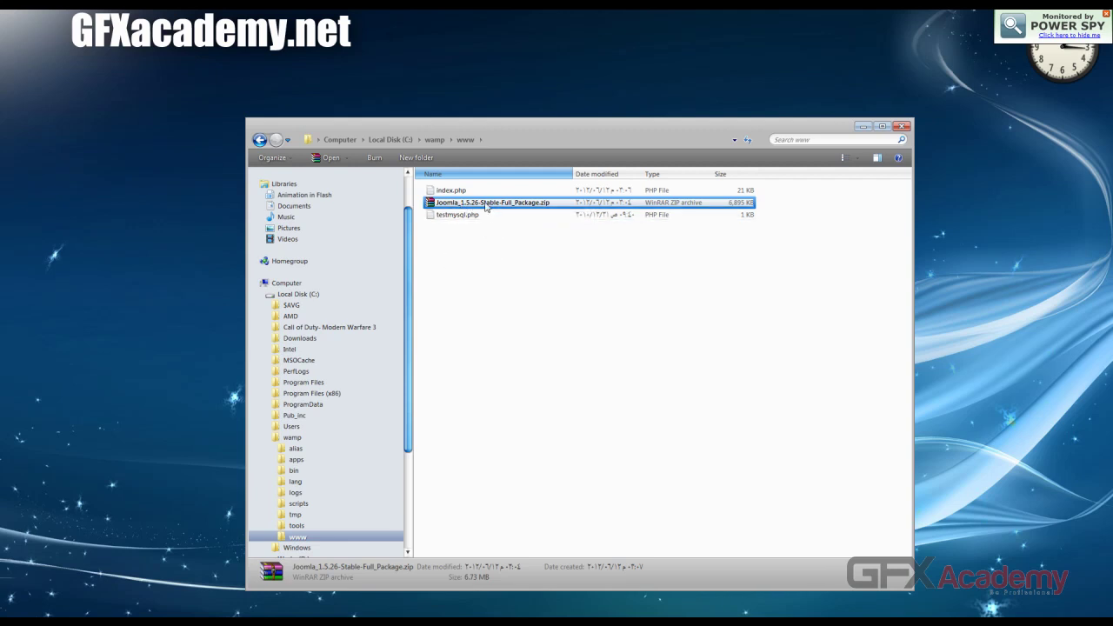
{"action": "right_click", "coordinate": [484, 202]}
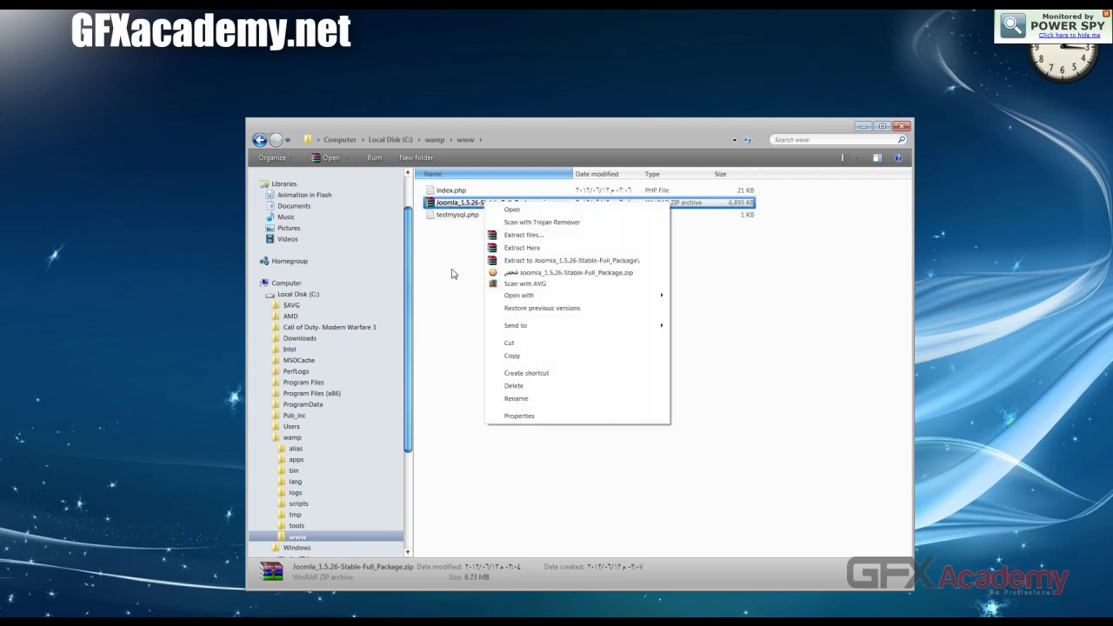
{"action": "left_click", "coordinate": [531, 261]}
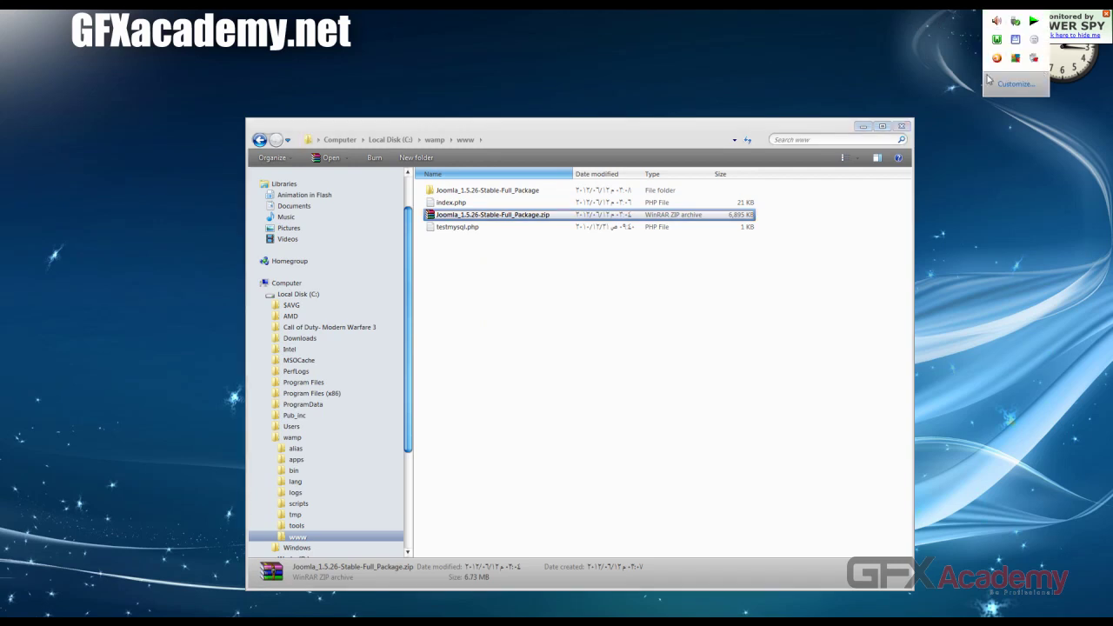
Step: Open the localhost homepage from the WAMP tray and launch the Joomla_1.5.26-Stable-Full_Package project
{"action": "left_click", "coordinate": [997, 41]}
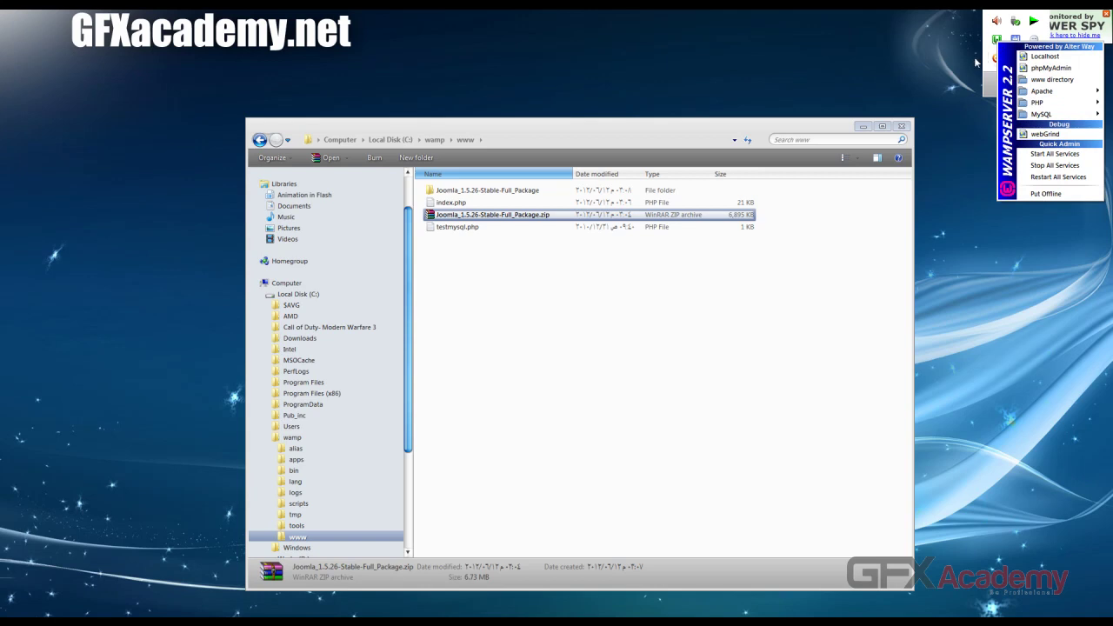
{"action": "left_click", "coordinate": [1055, 58]}
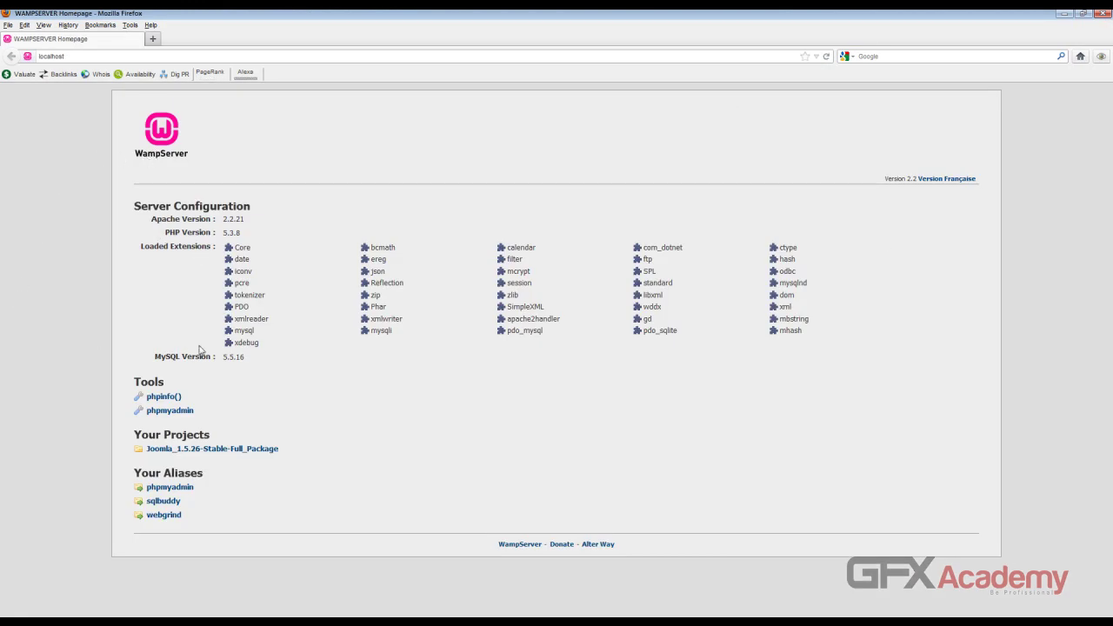
{"action": "double_click", "coordinate": [242, 250]}
{"action": "left_click", "coordinate": [49, 252]}
{"action": "left_click_drag", "start_coordinate": [152, 222], "coordinate": [210, 243]}
{"action": "left_click", "coordinate": [55, 367]}
{"action": "left_click_drag", "start_coordinate": [137, 438], "coordinate": [211, 438]}
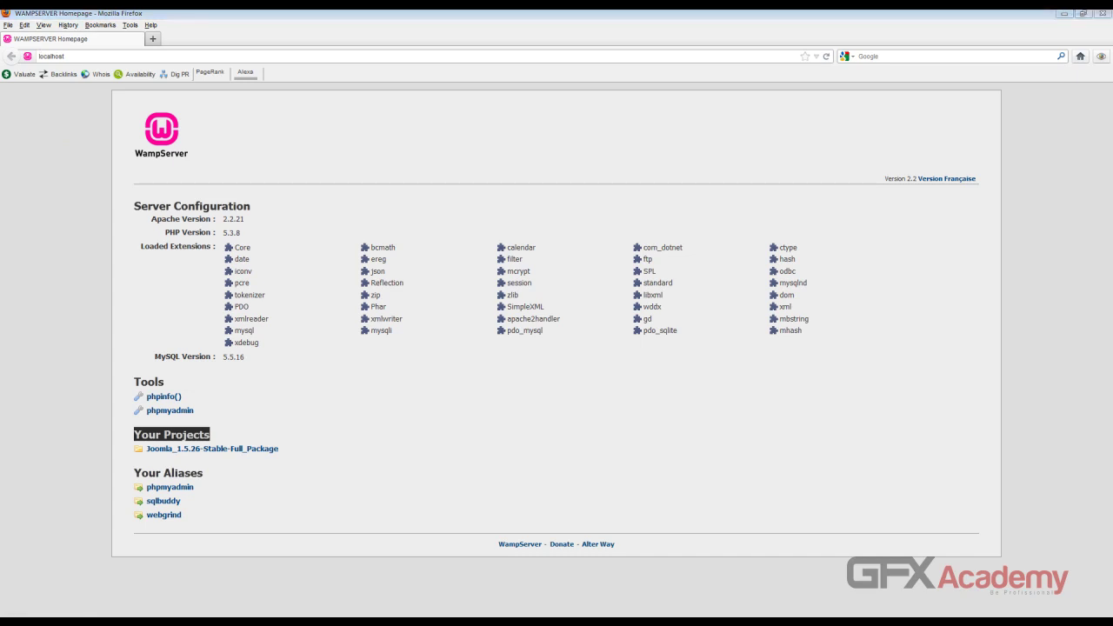
{"action": "left_click", "coordinate": [197, 450]}
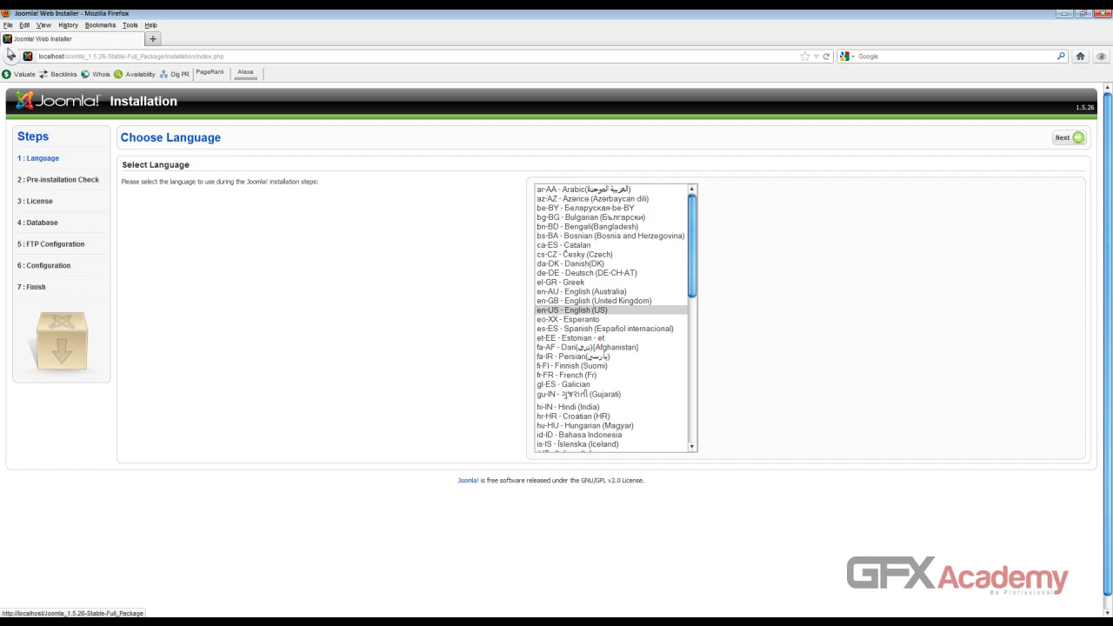
Step: Go back from the Joomla installer to the WampServer homepage listing Your Projects
{"action": "left_click", "coordinate": [11, 55]}
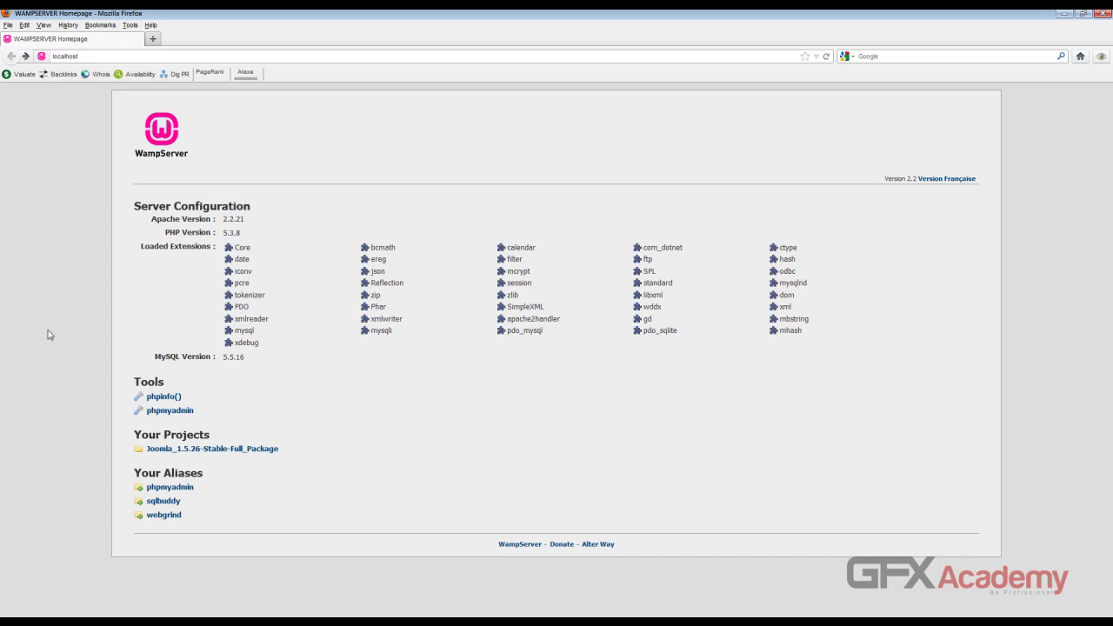
{"action": "left_click", "coordinate": [44, 23]}
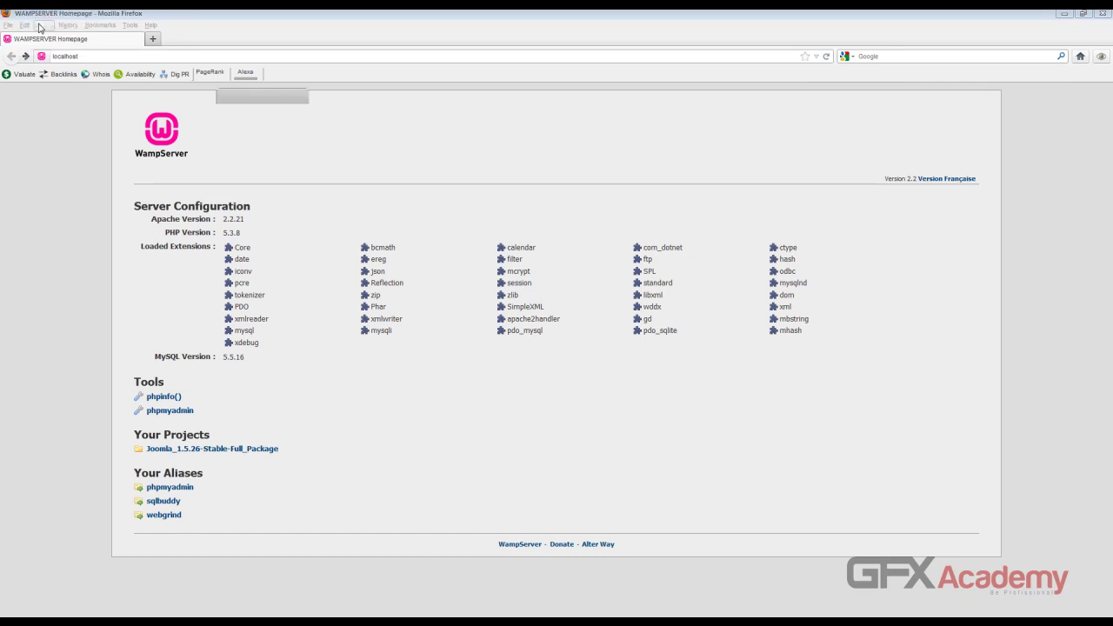
Step: Rename the extracted Joomla folder in www to GFXacademy
{"action": "left_click", "coordinate": [832, 98]}
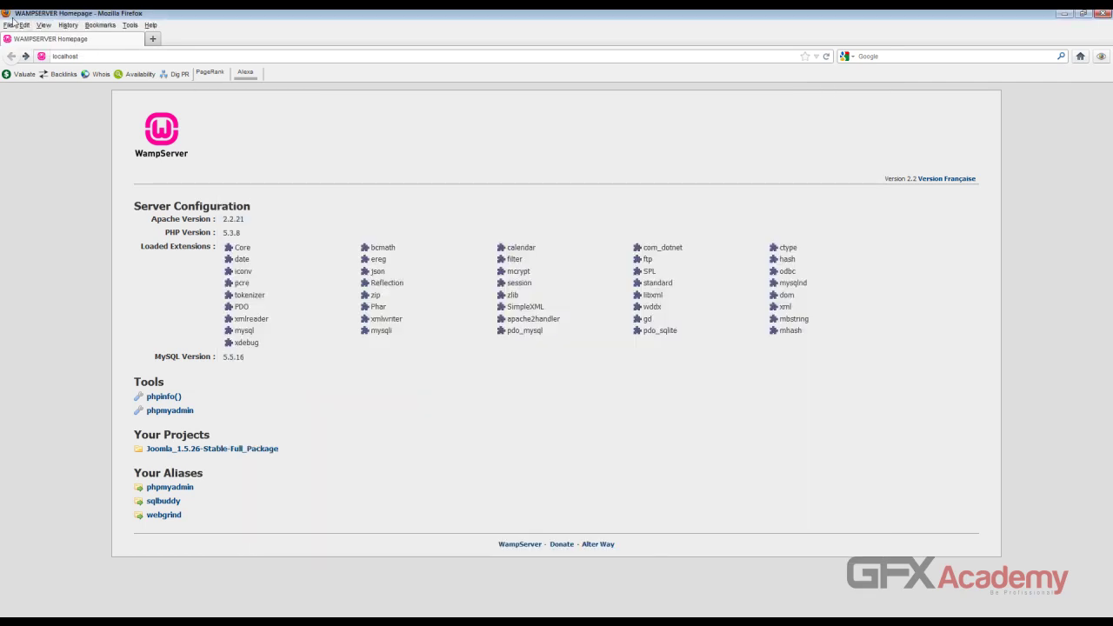
{"action": "left_click", "coordinate": [38, 44]}
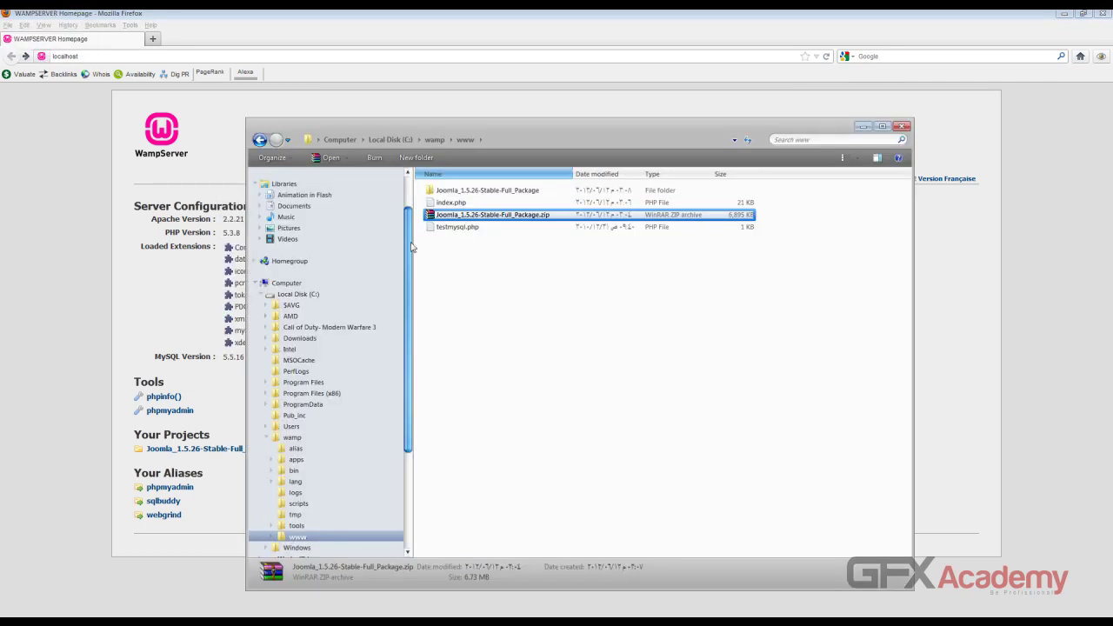
{"action": "left_click", "coordinate": [500, 191]}
{"action": "key", "text": "F2"}
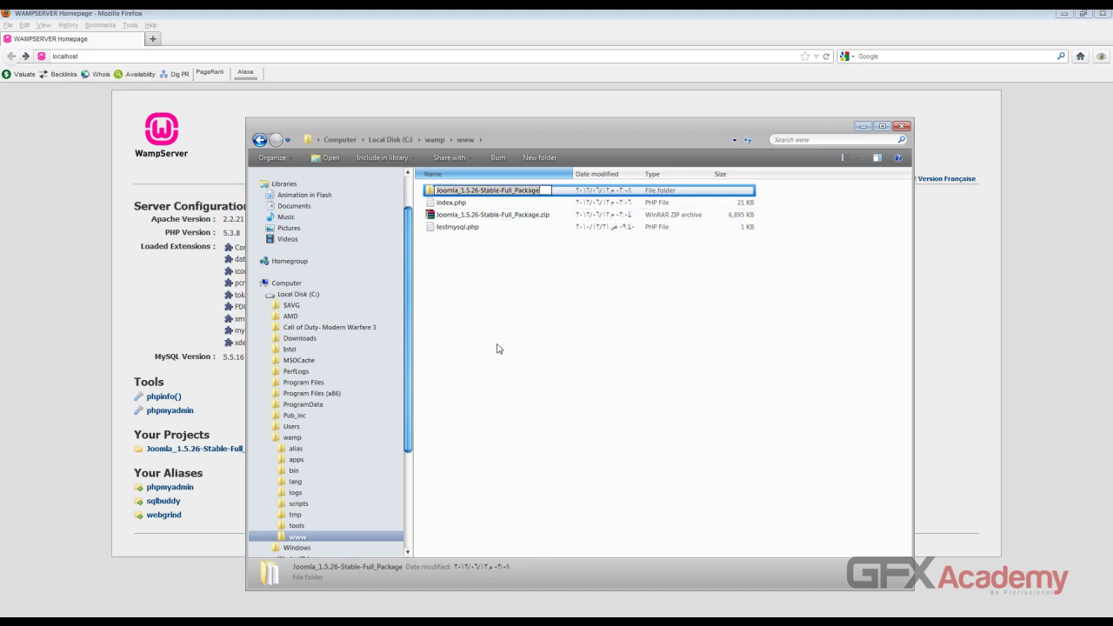
{"action": "type", "text": "GFXa"}
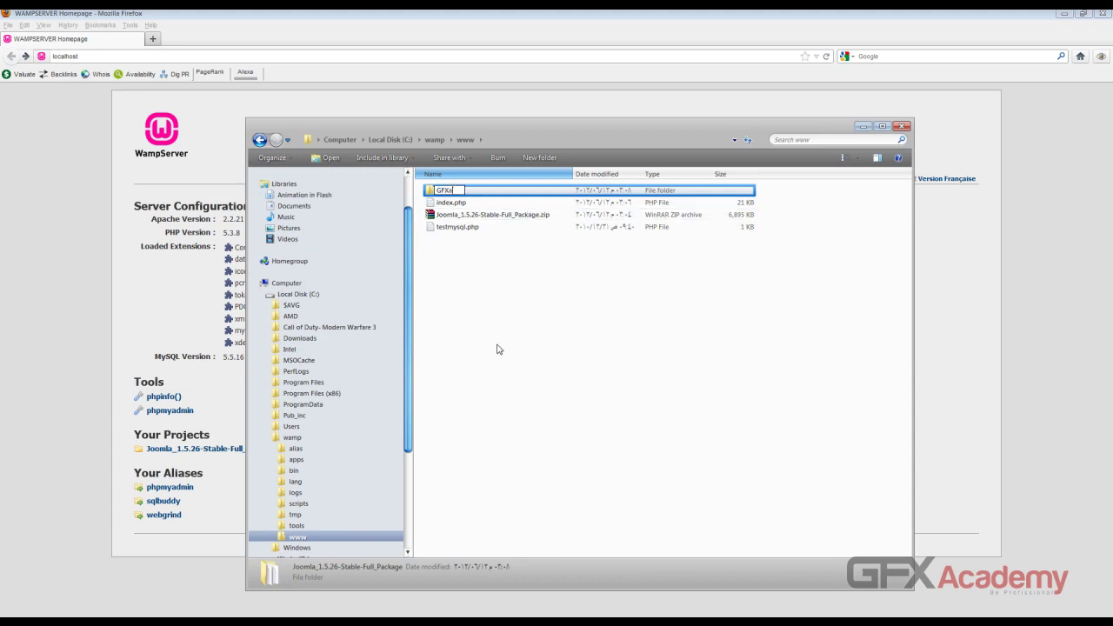
{"action": "type", "text": "cademy"}
{"action": "key", "text": "Return"}
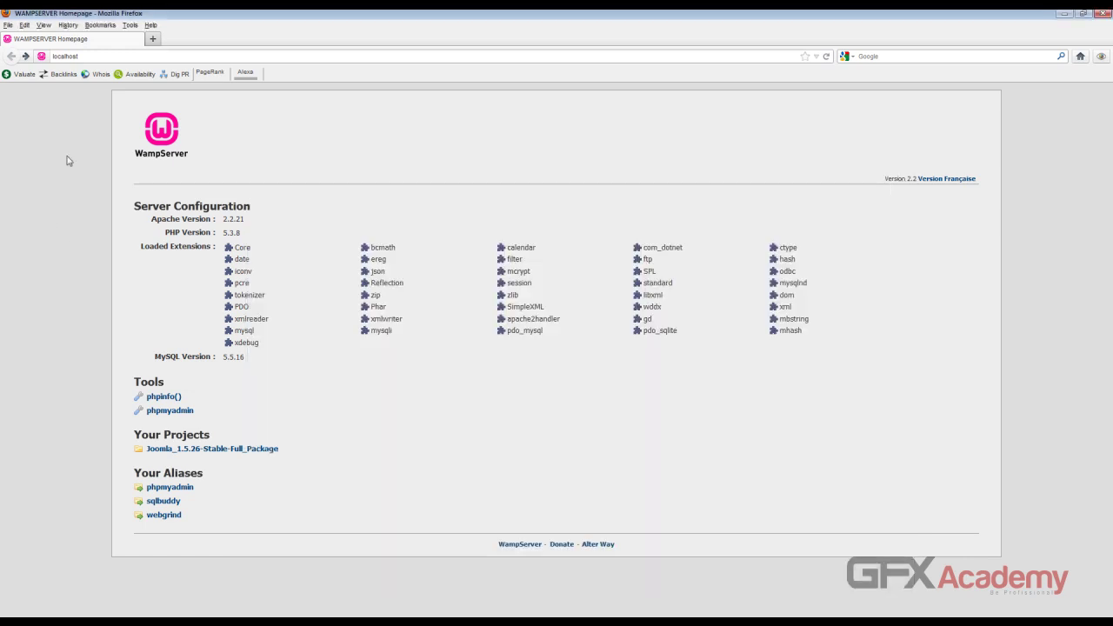
Step: Reload the localhost homepage in Firefox and open the GFXacademy project's installer
{"action": "left_click", "coordinate": [63, 194]}
{"action": "left_click", "coordinate": [88, 57]}
{"action": "key", "text": "Return"}
{"action": "left_click", "coordinate": [170, 451]}
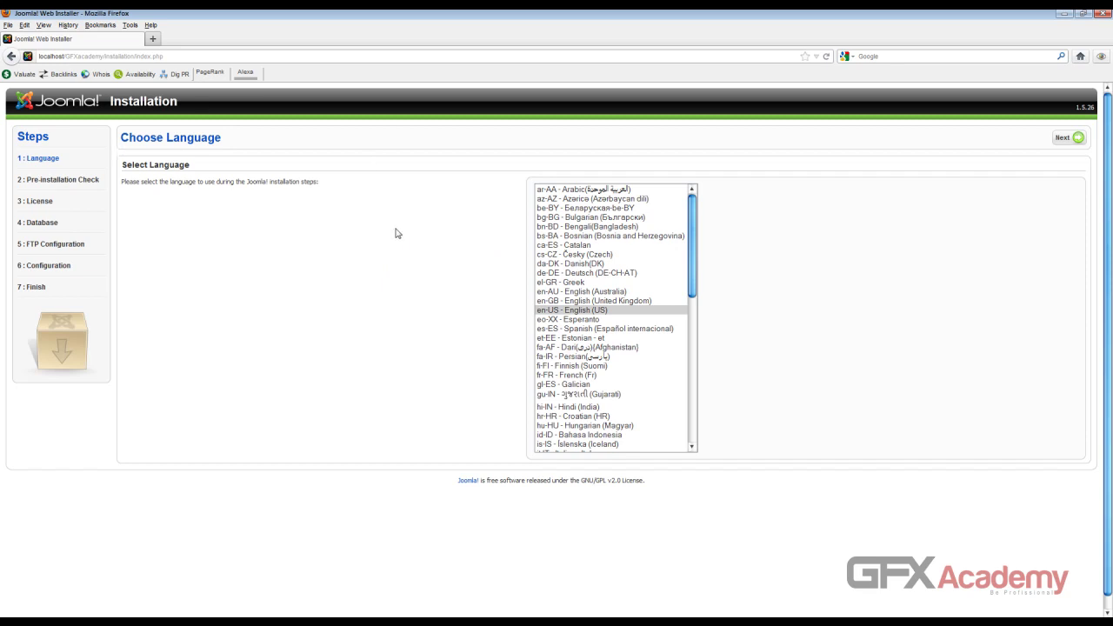
Step: Choose ar-AA Arabic as the installer language, then pass the pre-installation check and licence
{"action": "left_click", "coordinate": [603, 190]}
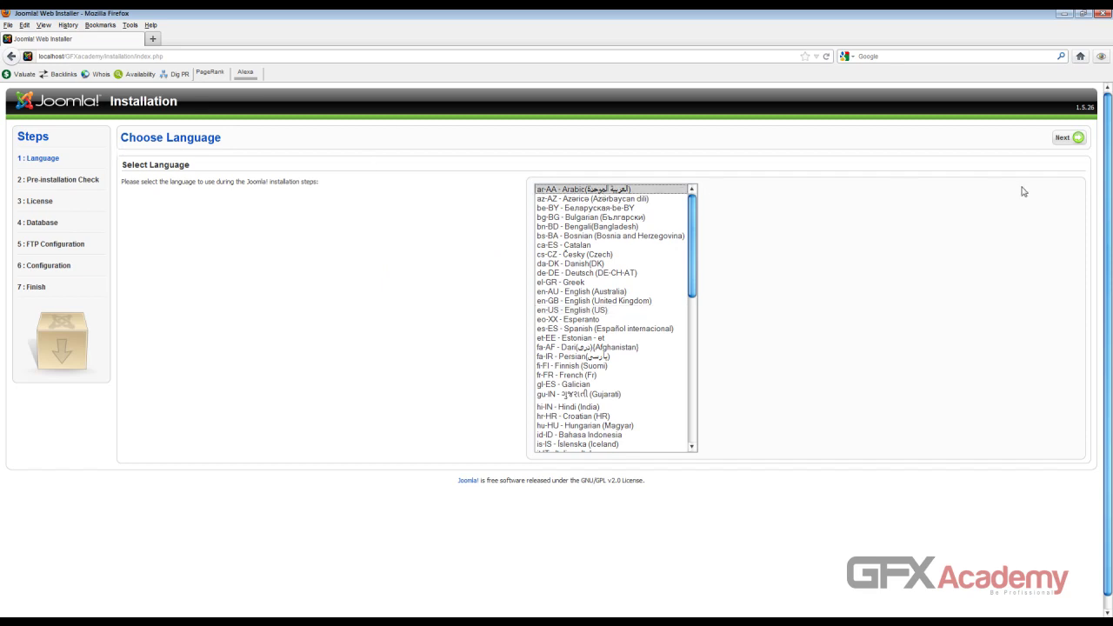
{"action": "left_click", "coordinate": [1061, 139]}
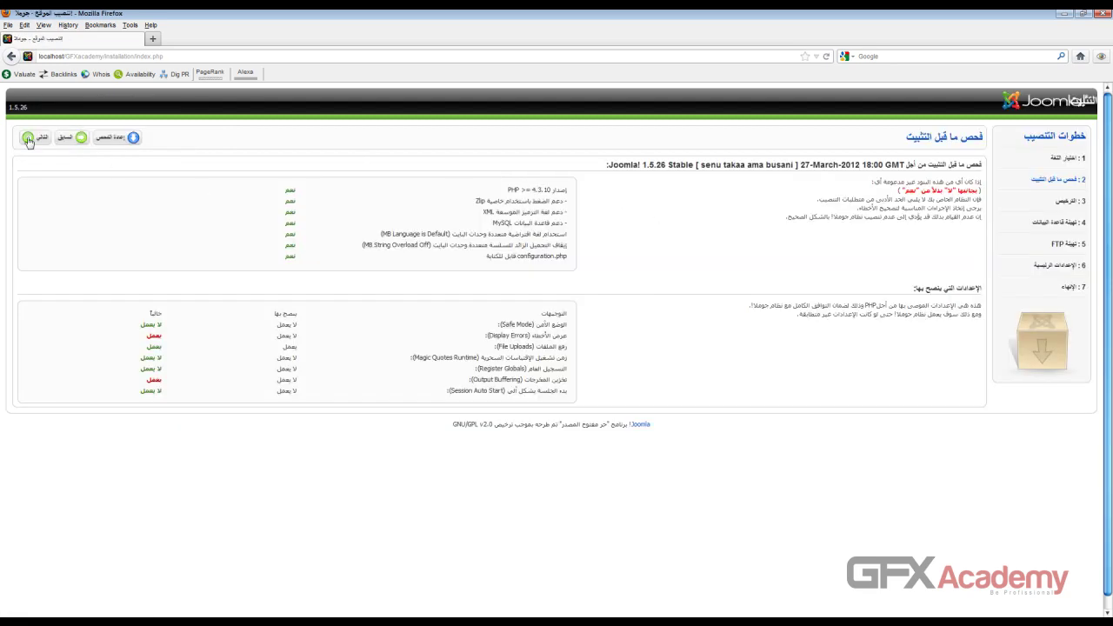
{"action": "left_click", "coordinate": [28, 139]}
{"action": "left_click", "coordinate": [30, 139]}
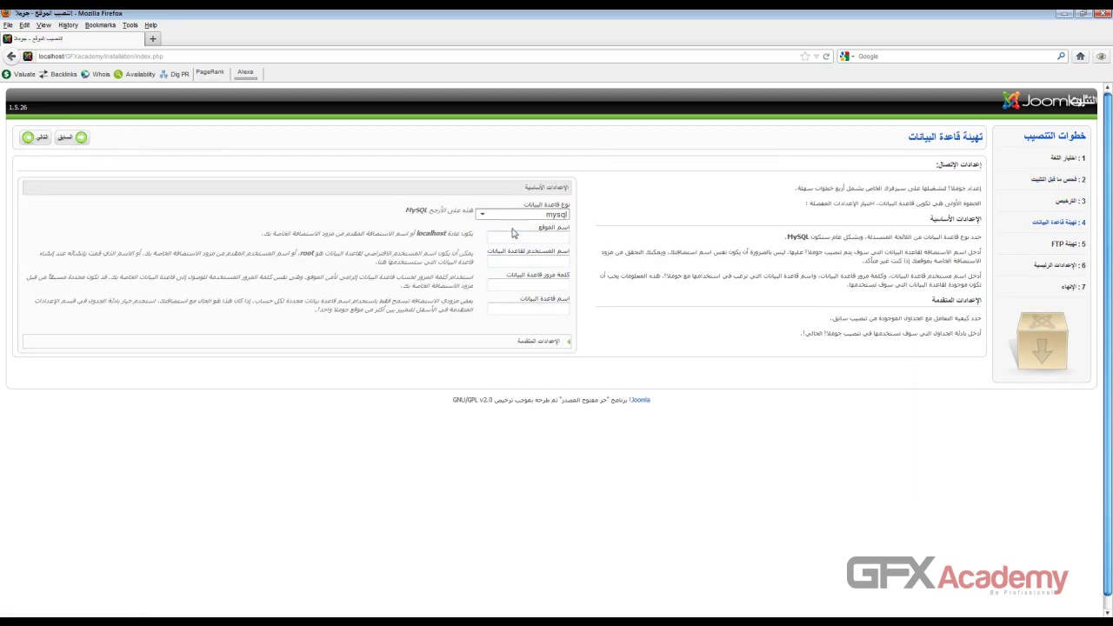
Step: Keep mysql as the database type and enter localhost as the host name
{"action": "left_click", "coordinate": [482, 215]}
{"action": "left_click", "coordinate": [482, 215]}
{"action": "left_click", "coordinate": [482, 217]}
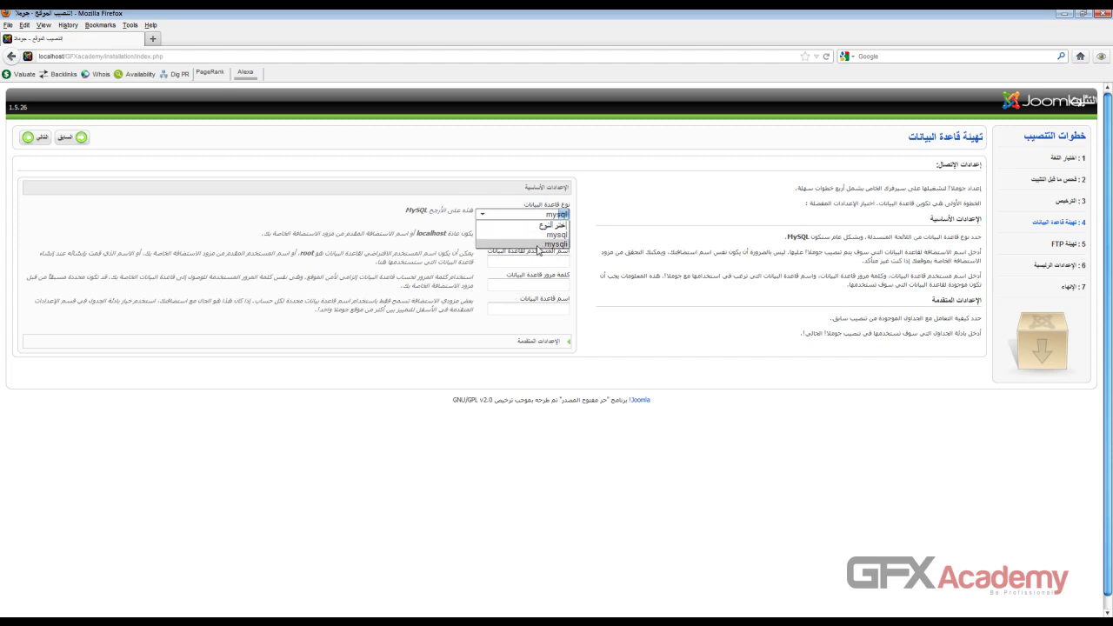
{"action": "left_click", "coordinate": [513, 235]}
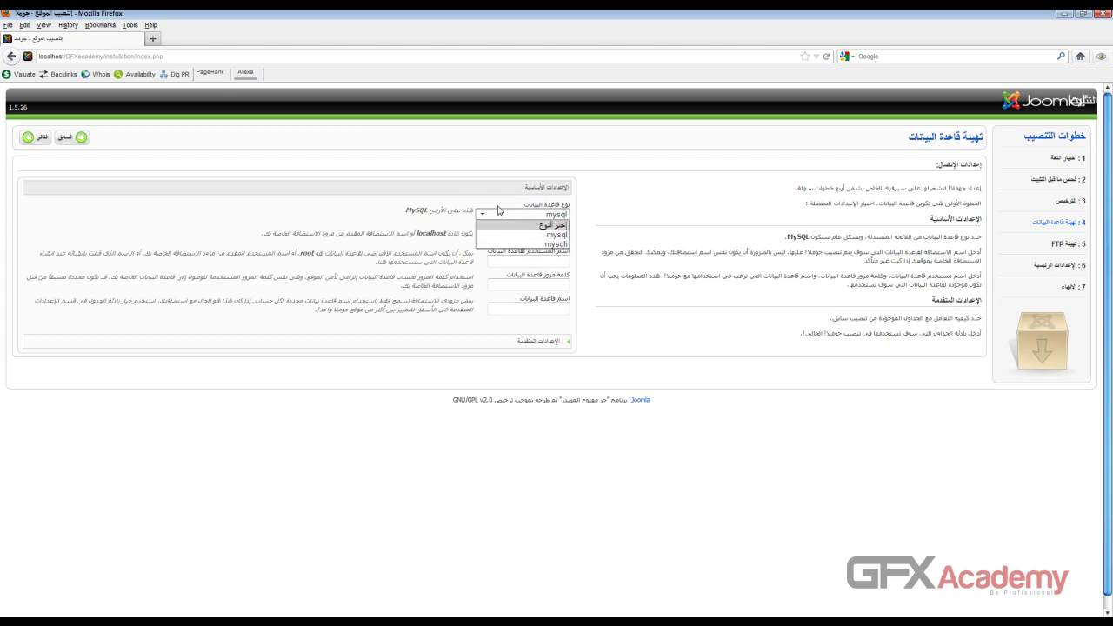
{"action": "left_click", "coordinate": [498, 239]}
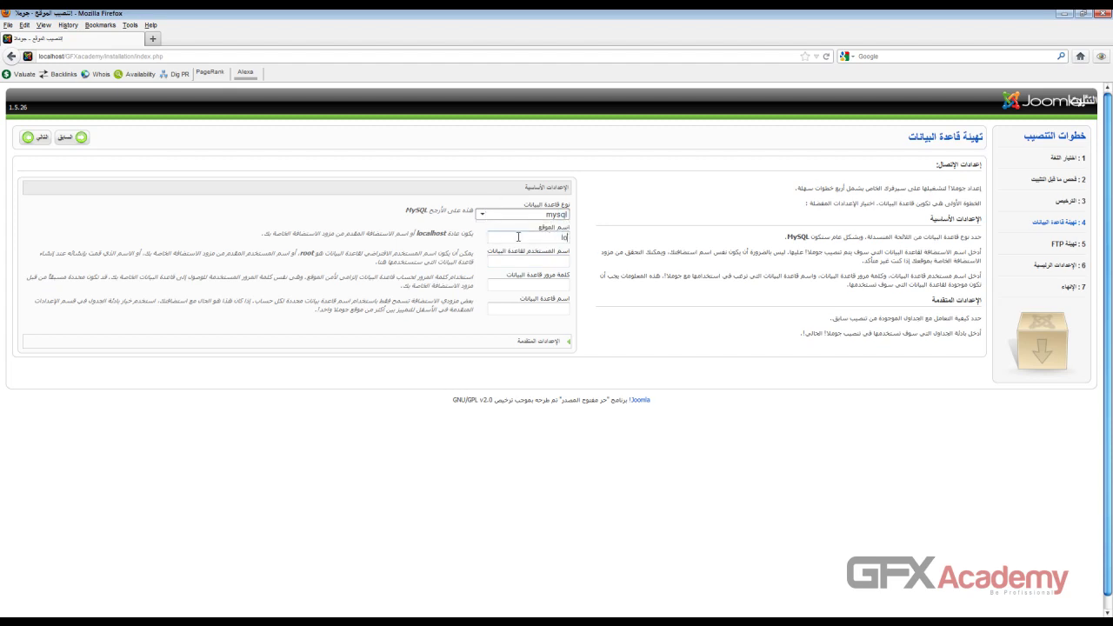
{"action": "type", "text": "localhost"}
{"action": "double_click", "coordinate": [521, 241]}
{"action": "key", "text": "BackSpace"}
{"action": "type", "text": "localhost"}
{"action": "left_click", "coordinate": [530, 263]}
{"action": "left_click", "coordinate": [523, 307]}
Step: Paste 'localhost' from the help text over the host name value
{"action": "double_click", "coordinate": [435, 233]}
{"action": "left_click", "coordinate": [431, 233]}
{"action": "double_click", "coordinate": [436, 233]}
{"action": "key", "text": "ctrl+c"}
{"action": "left_click_drag", "start_coordinate": [546, 238], "coordinate": [506, 235]}
{"action": "key", "text": "ctrl+v"}
{"action": "triple_click", "coordinate": [506, 235]}
{"action": "key", "text": "ctrl+v"}
{"action": "double_click", "coordinate": [445, 234]}
{"action": "left_click", "coordinate": [541, 239]}
Step: Check the host name localhost and username root values
{"action": "left_click", "coordinate": [555, 261]}
{"action": "double_click", "coordinate": [503, 239]}
{"action": "left_click", "coordinate": [531, 237]}
{"action": "double_click", "coordinate": [551, 237]}
{"action": "double_click", "coordinate": [527, 260]}
{"action": "left_click", "coordinate": [511, 262]}
{"action": "double_click", "coordinate": [527, 259]}
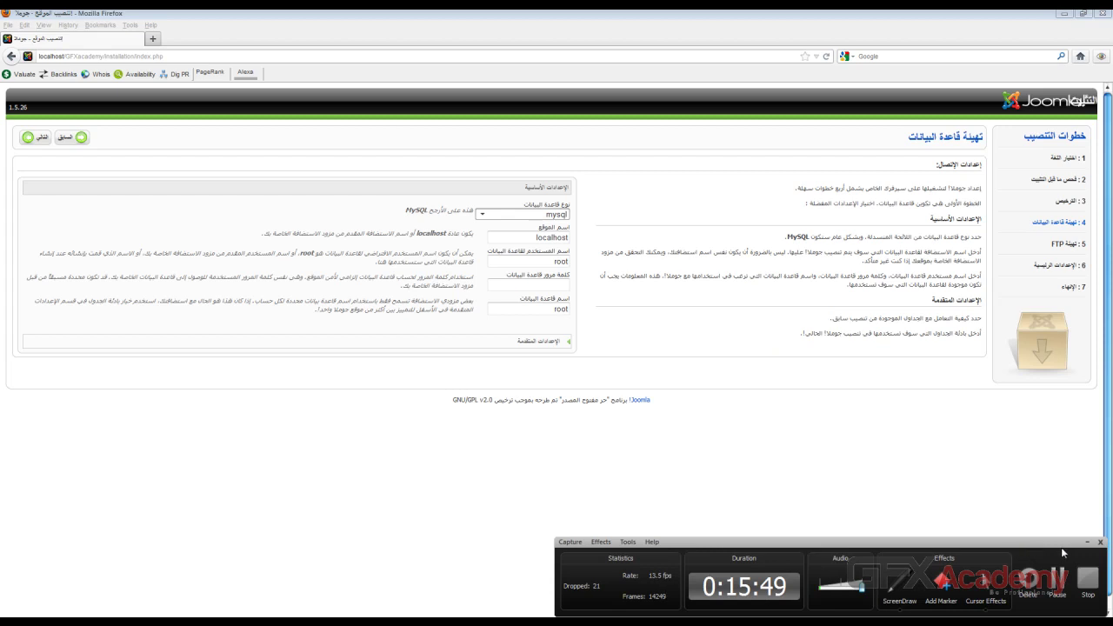
Step: Leave the password blank and database name root, expand Advanced Settings keeping jos_, and continue
{"action": "left_click", "coordinate": [1087, 541]}
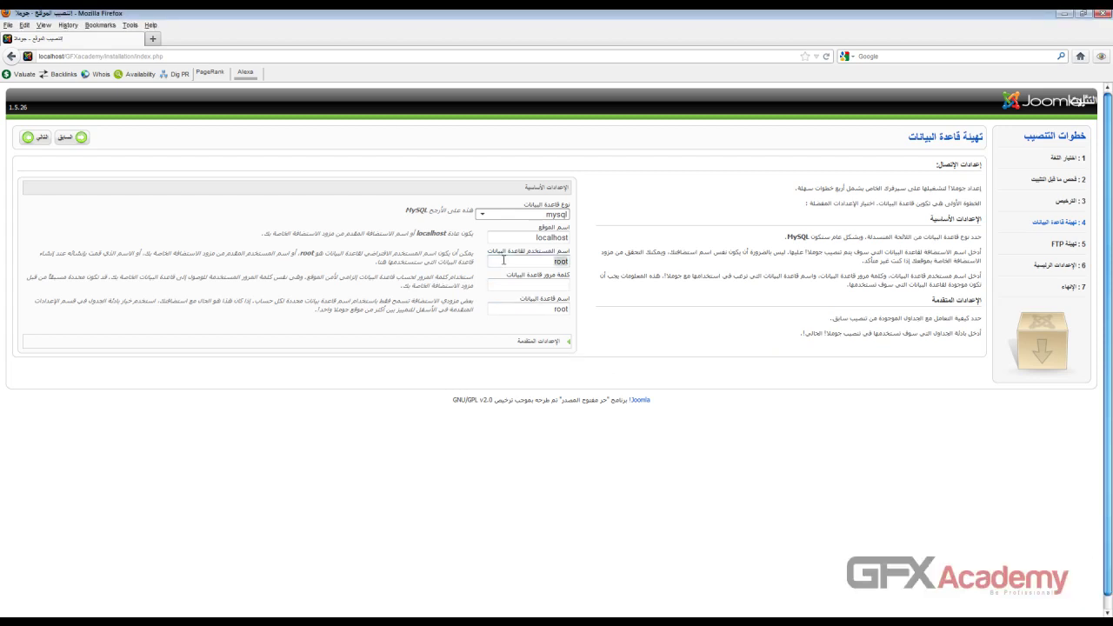
{"action": "double_click", "coordinate": [307, 254]}
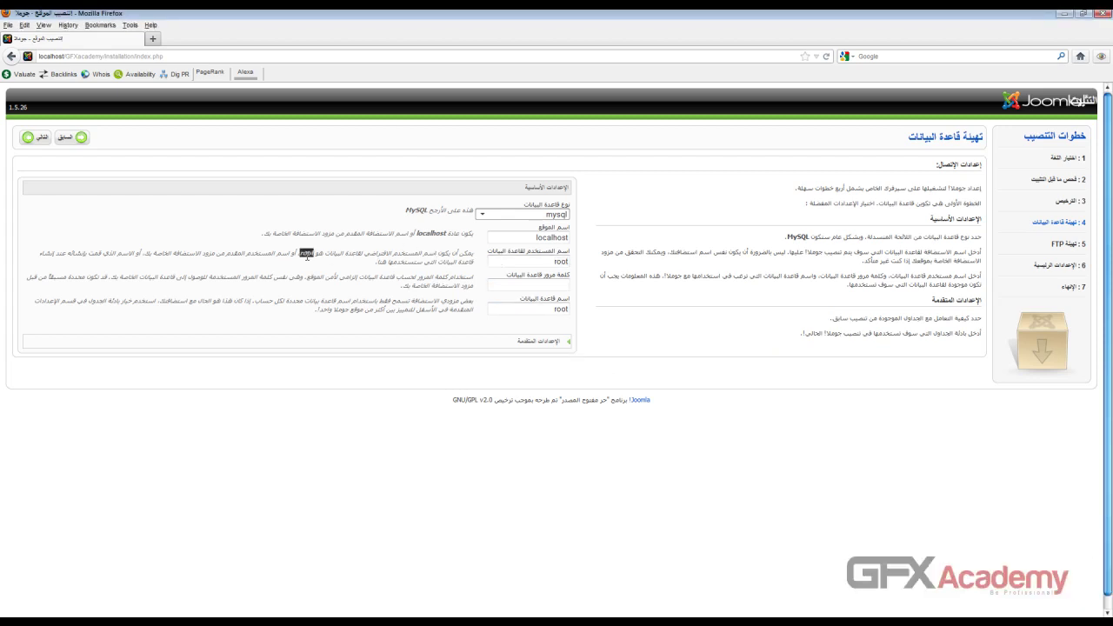
{"action": "left_click", "coordinate": [528, 286]}
{"action": "left_click", "coordinate": [526, 305]}
{"action": "double_click", "coordinate": [523, 310]}
{"action": "left_click", "coordinate": [532, 341]}
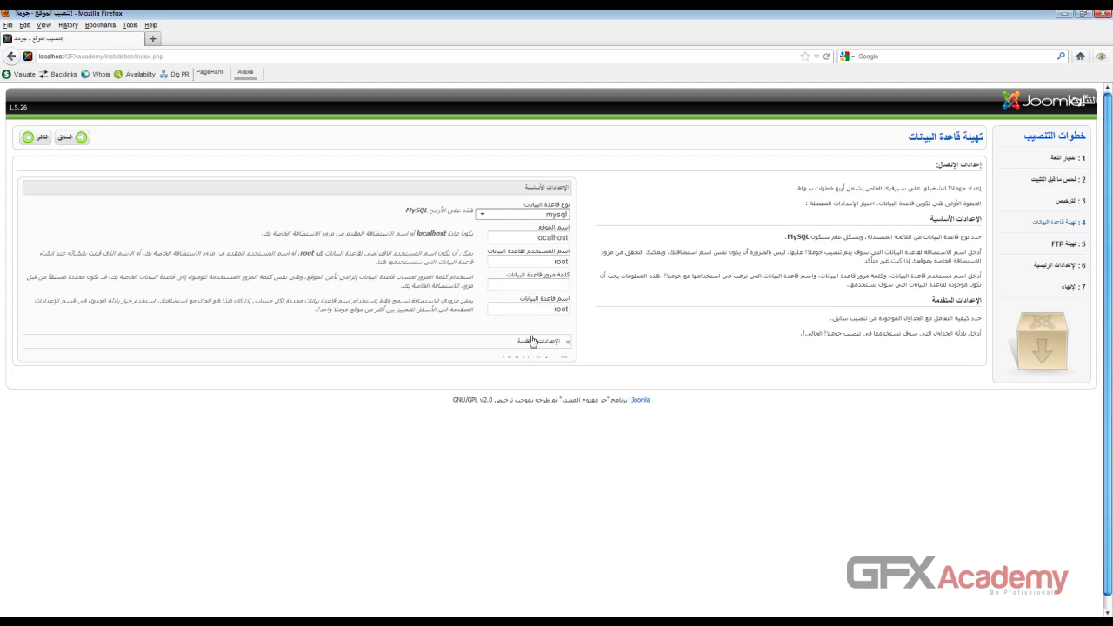
{"action": "left_click", "coordinate": [27, 139]}
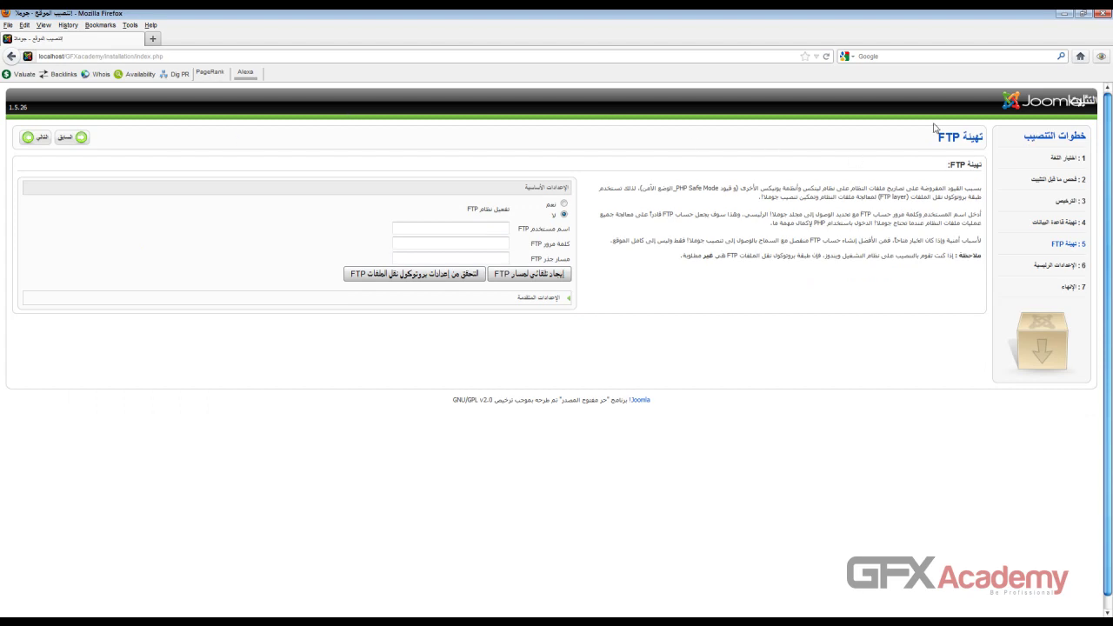
Step: View the advanced FTP settings, leave FTP disabled, and move on to Main Configuration
{"action": "double_click", "coordinate": [948, 140]}
{"action": "left_click", "coordinate": [948, 139]}
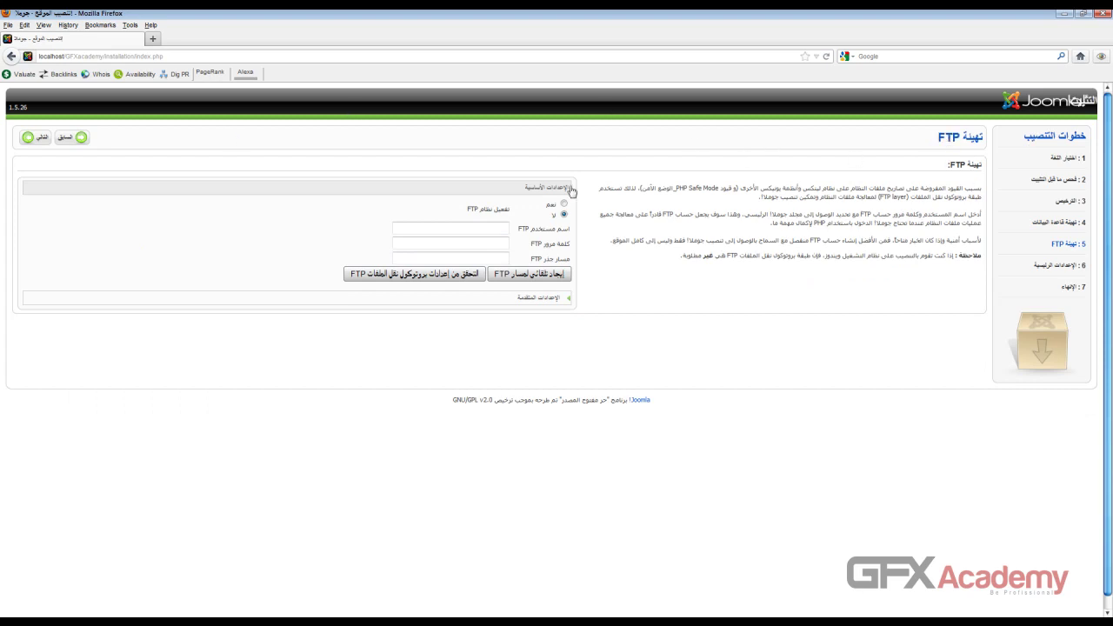
{"action": "left_click", "coordinate": [481, 226]}
{"action": "left_click", "coordinate": [520, 299]}
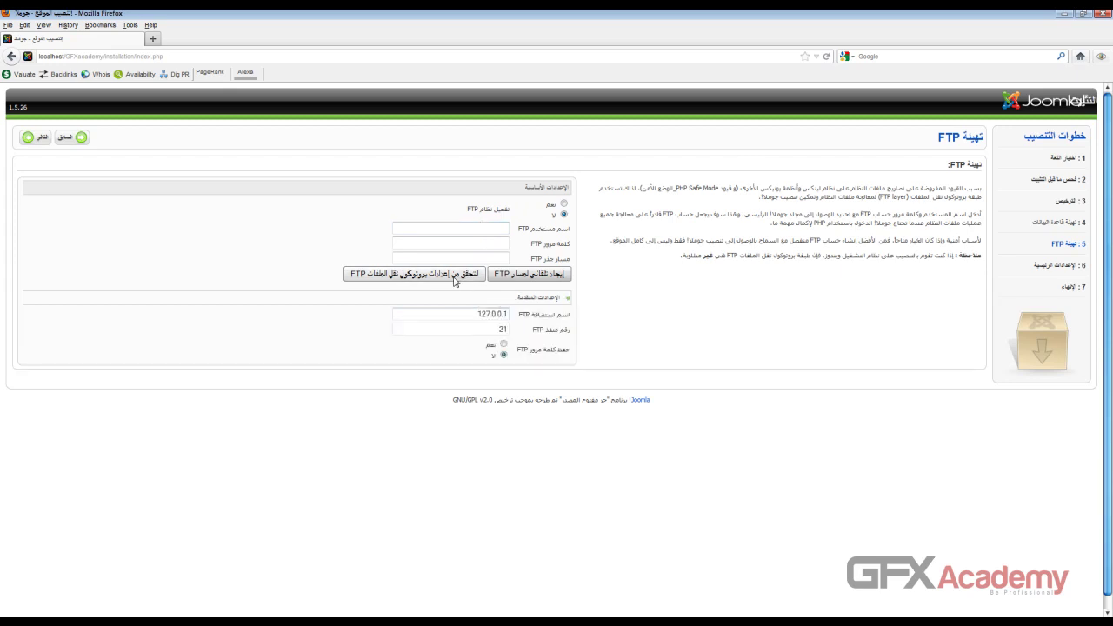
{"action": "left_click", "coordinate": [492, 233]}
{"action": "left_click", "coordinate": [490, 243]}
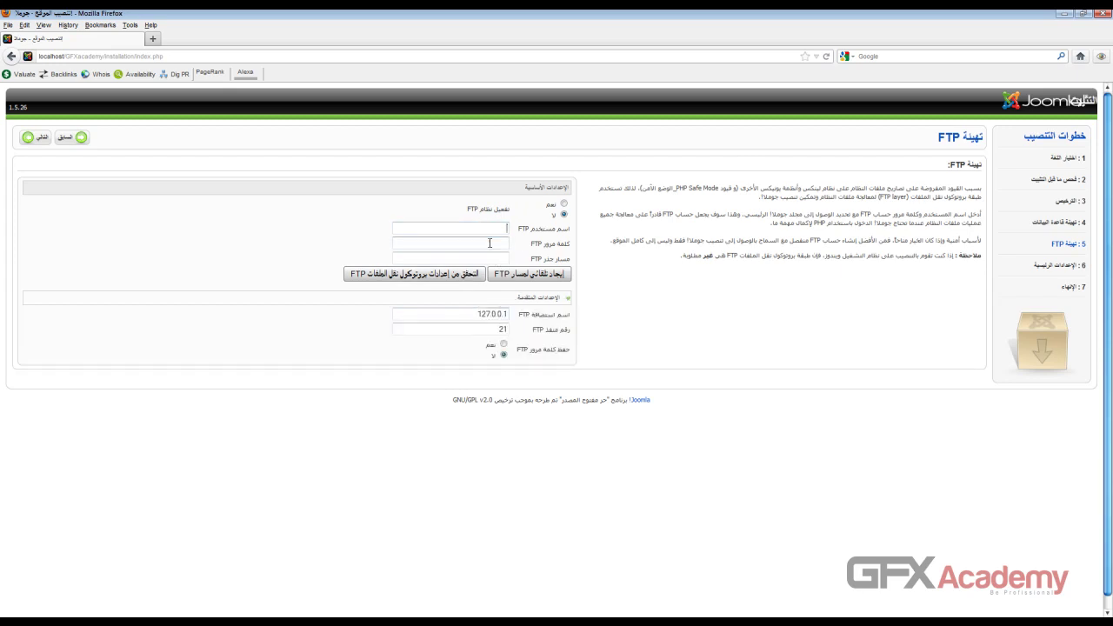
{"action": "left_click", "coordinate": [484, 228]}
{"action": "left_click", "coordinate": [50, 141]}
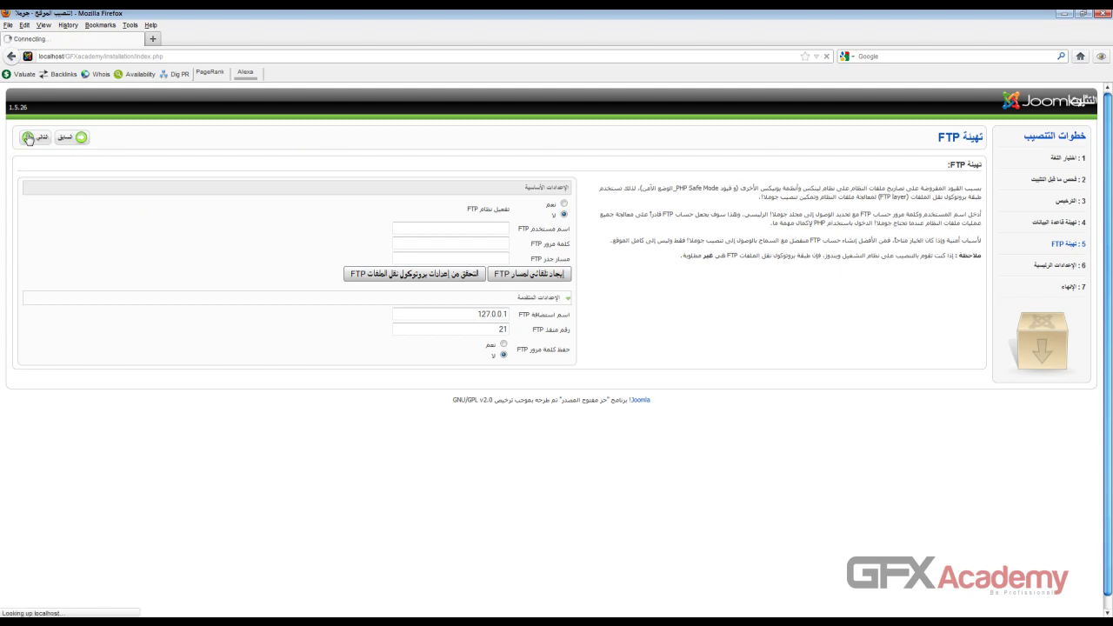
{"action": "left_click", "coordinate": [446, 203]}
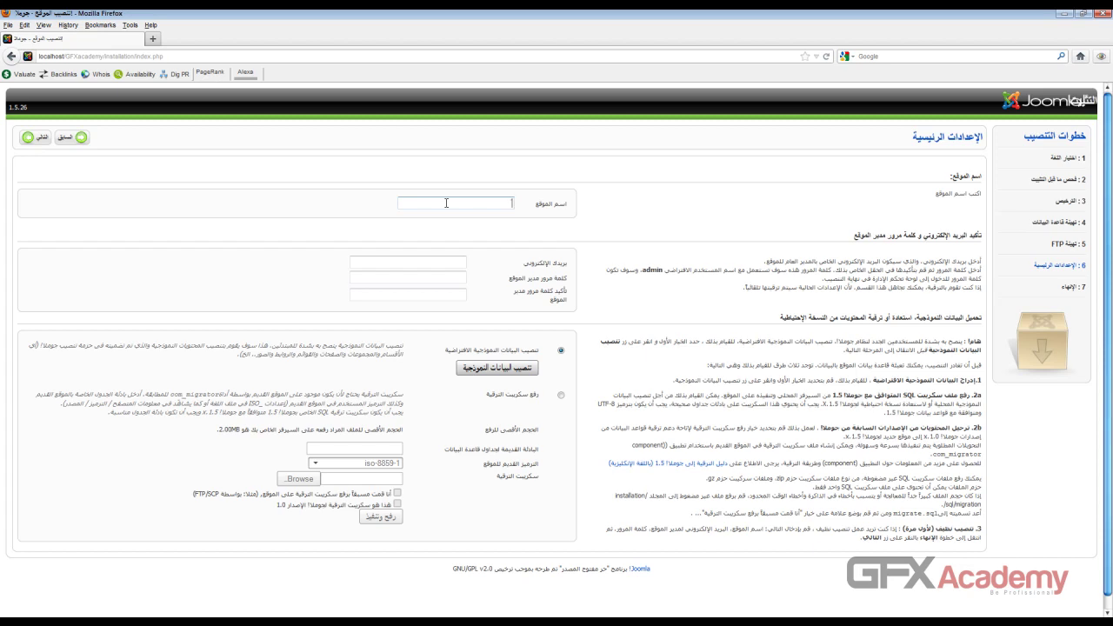
Step: Enter the site name 'جي أف أكس اكاديمي' and the administrator's e-mail address
{"action": "type", "text": "جي أف أكس اكاديمي"}
{"action": "left_click", "coordinate": [452, 261]}
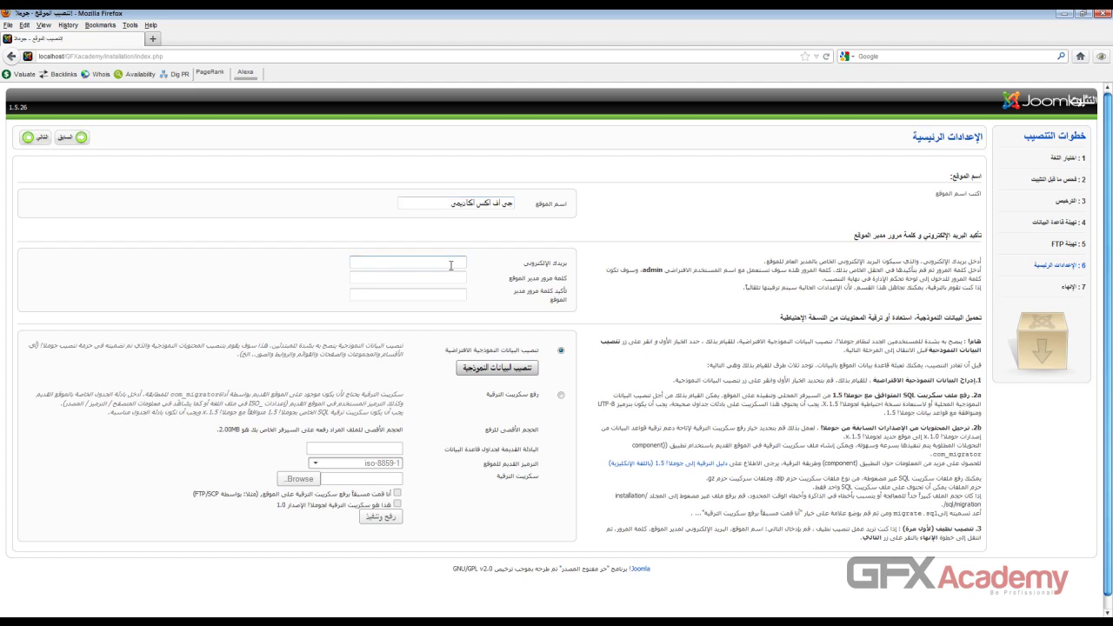
{"action": "key", "text": "Tab"}
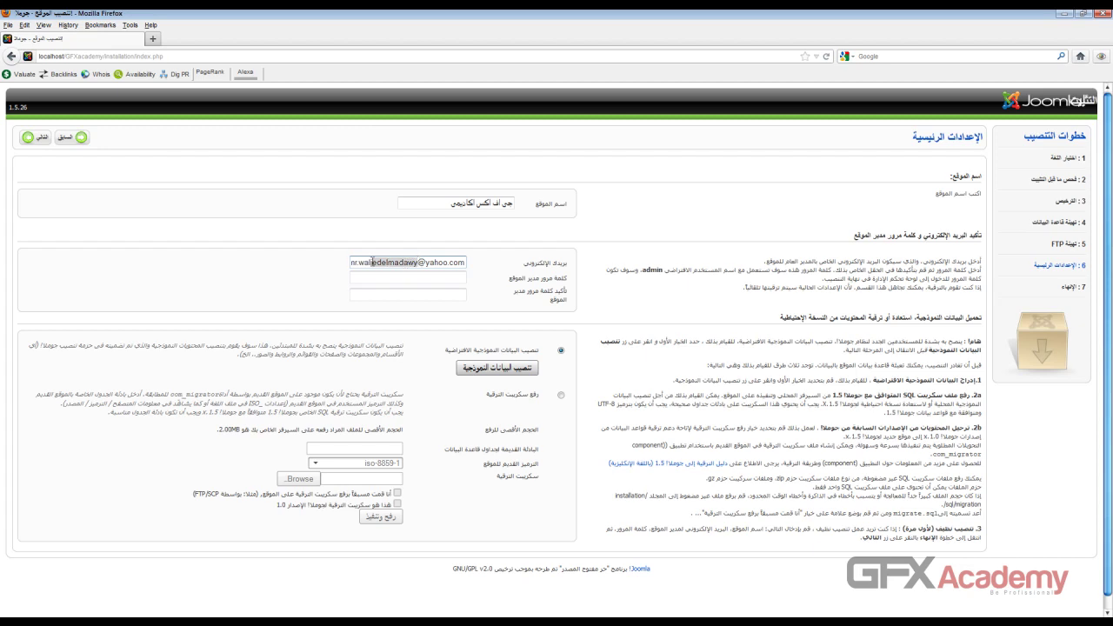
Step: Correct the first letter of the administrator e-mail address
{"action": "left_click", "coordinate": [356, 262]}
{"action": "key", "text": "BackSpace"}
{"action": "type", "text": "m"}
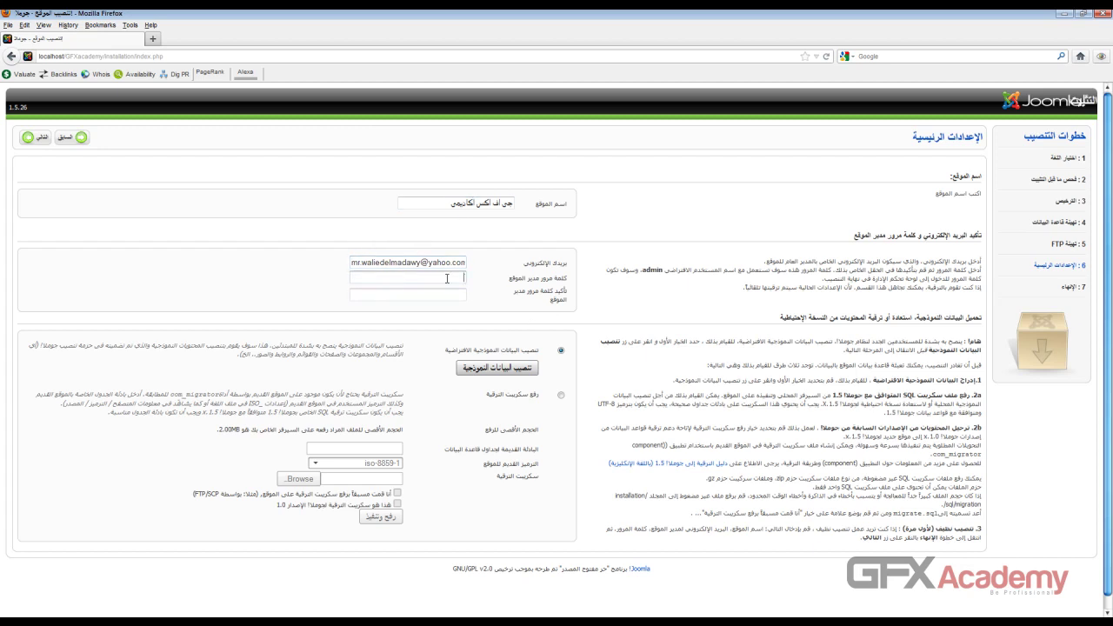
{"action": "left_click_drag", "start_coordinate": [421, 262], "coordinate": [492, 264]}
{"action": "left_click", "coordinate": [349, 264]}
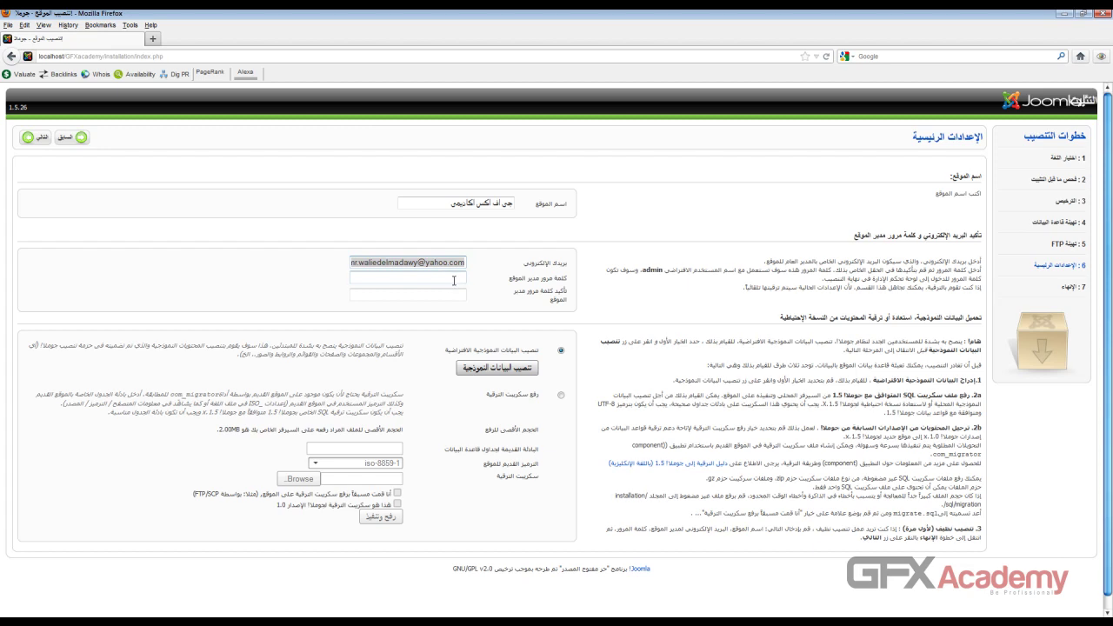
{"action": "left_click", "coordinate": [404, 263]}
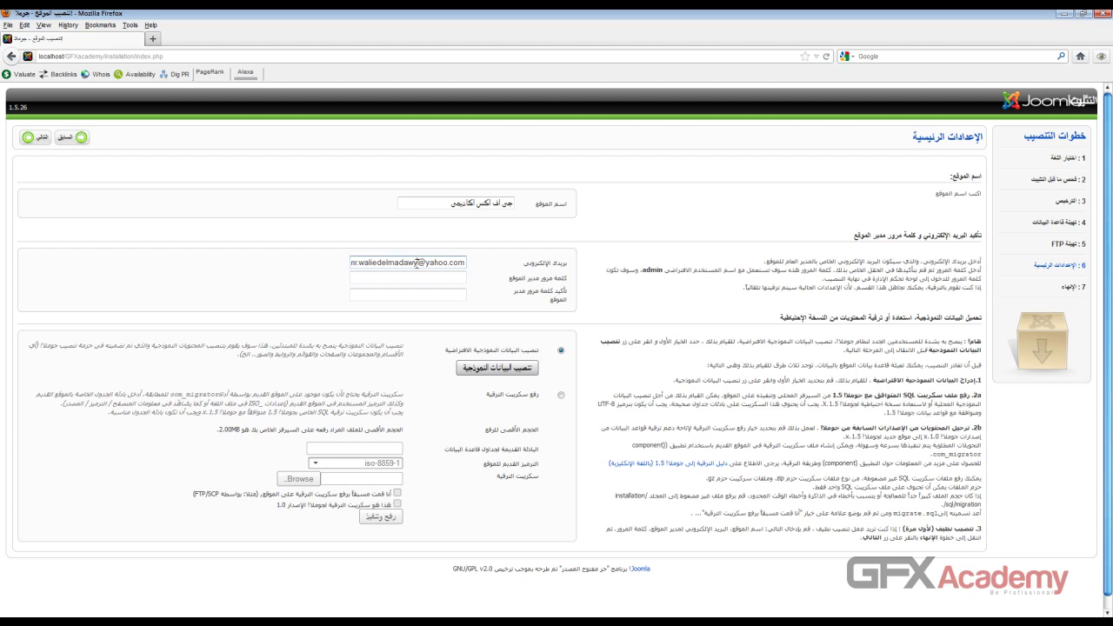
{"action": "double_click", "coordinate": [418, 264]}
{"action": "key", "text": "Home"}
Step: Enter the admin password in both password fields and continue to the next step
{"action": "left_click", "coordinate": [426, 279]}
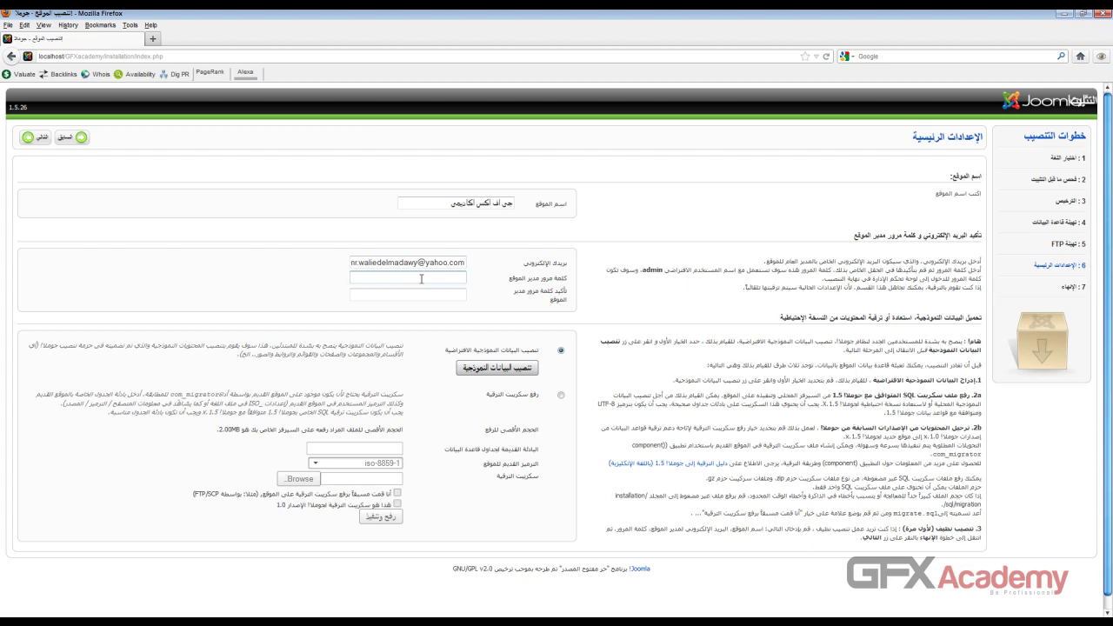
{"action": "type", "text": "123456"}
{"action": "left_click", "coordinate": [429, 292]}
{"action": "type", "text": "123456"}
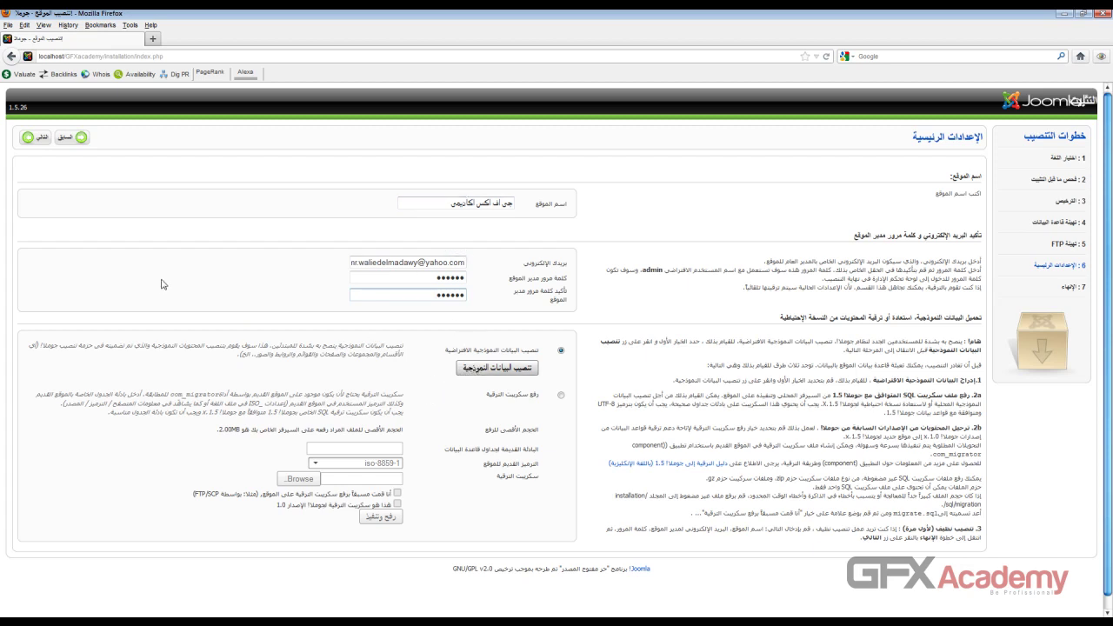
{"action": "left_click", "coordinate": [29, 139]}
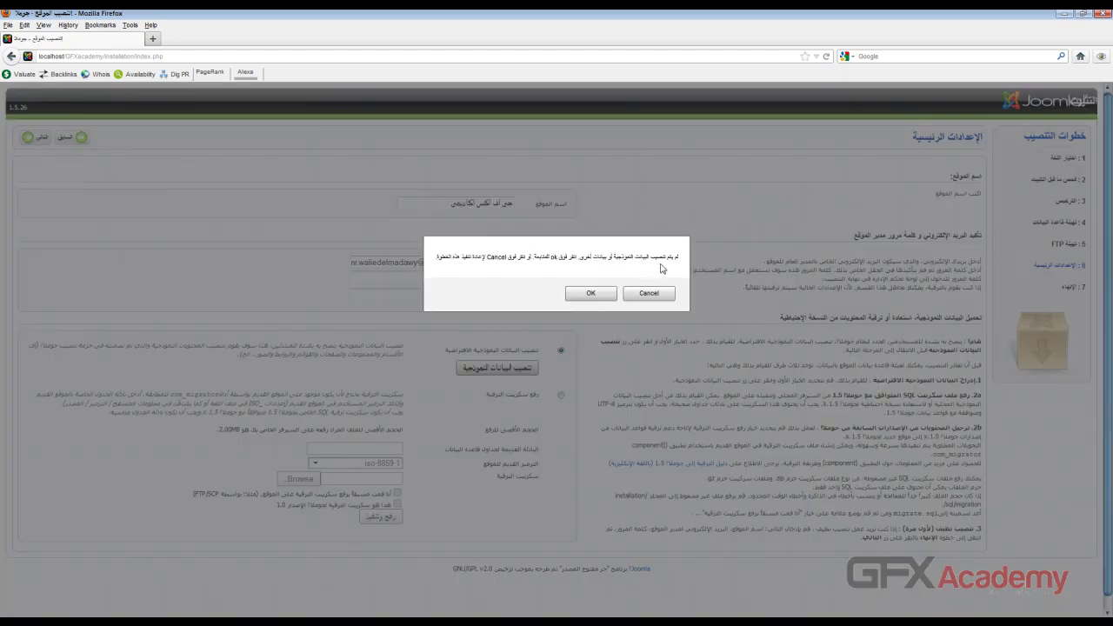
Step: Continue without sample data and let Firefox remember the admin password, reaching the Finish page
{"action": "left_click", "coordinate": [583, 296]}
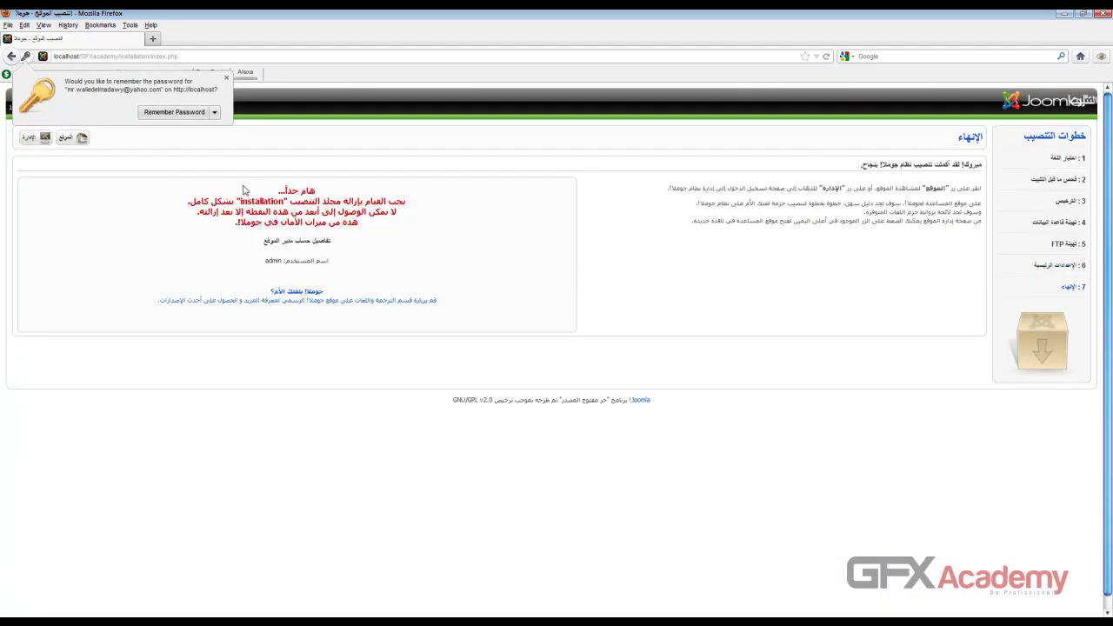
{"action": "left_click", "coordinate": [174, 112]}
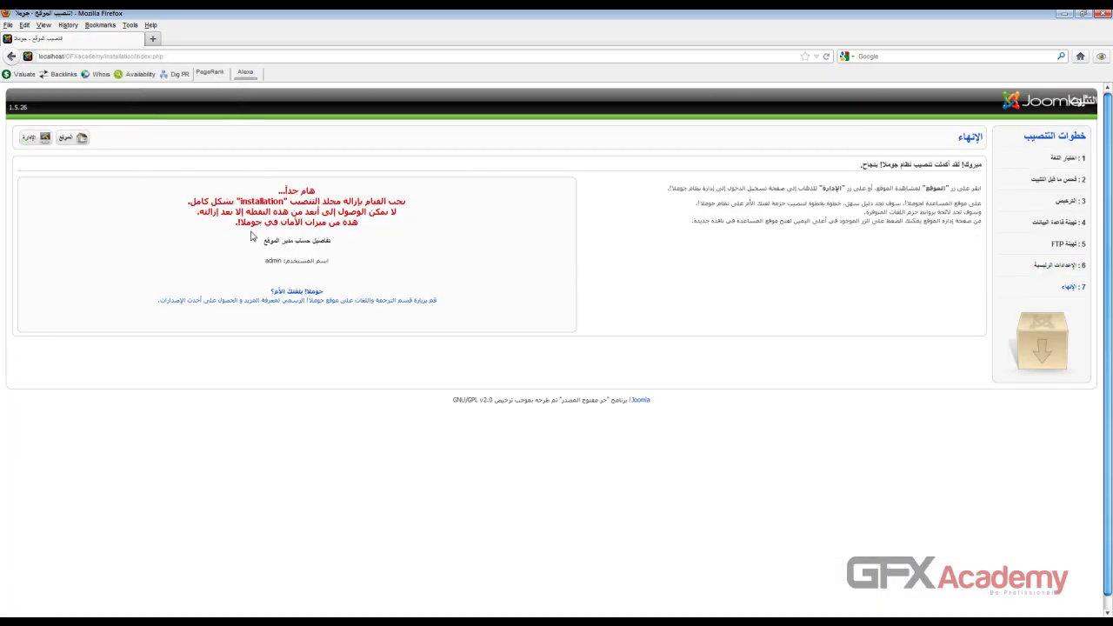
{"action": "double_click", "coordinate": [263, 200]}
Step: Delete the installation folder from C:\wamp\www\GFXacademy in Windows Explorer
{"action": "left_click", "coordinate": [58, 5]}
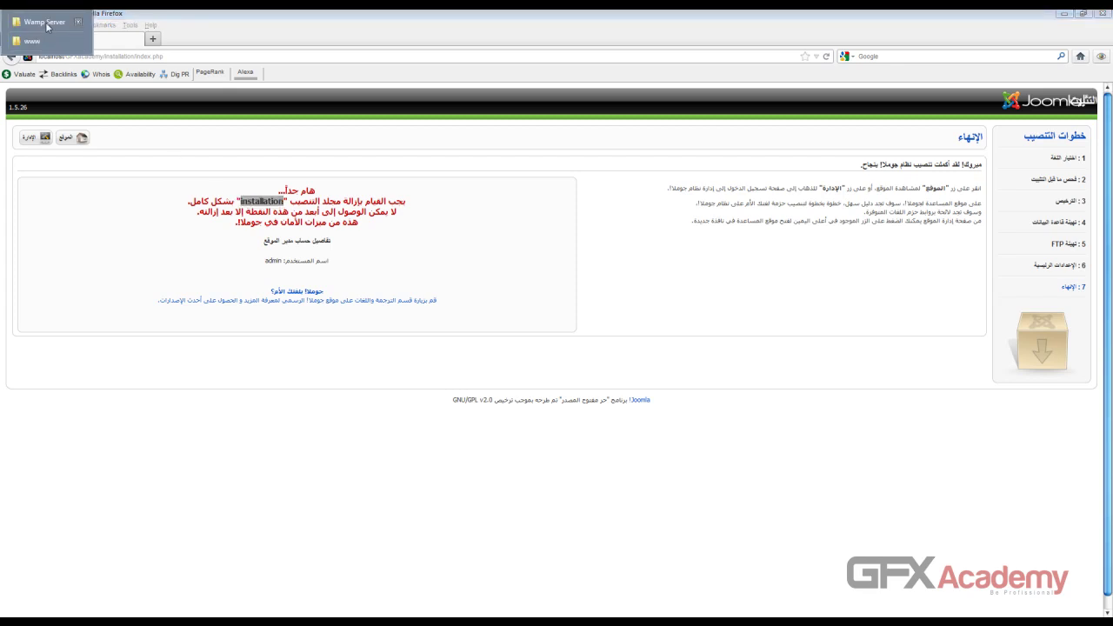
{"action": "left_click", "coordinate": [43, 21]}
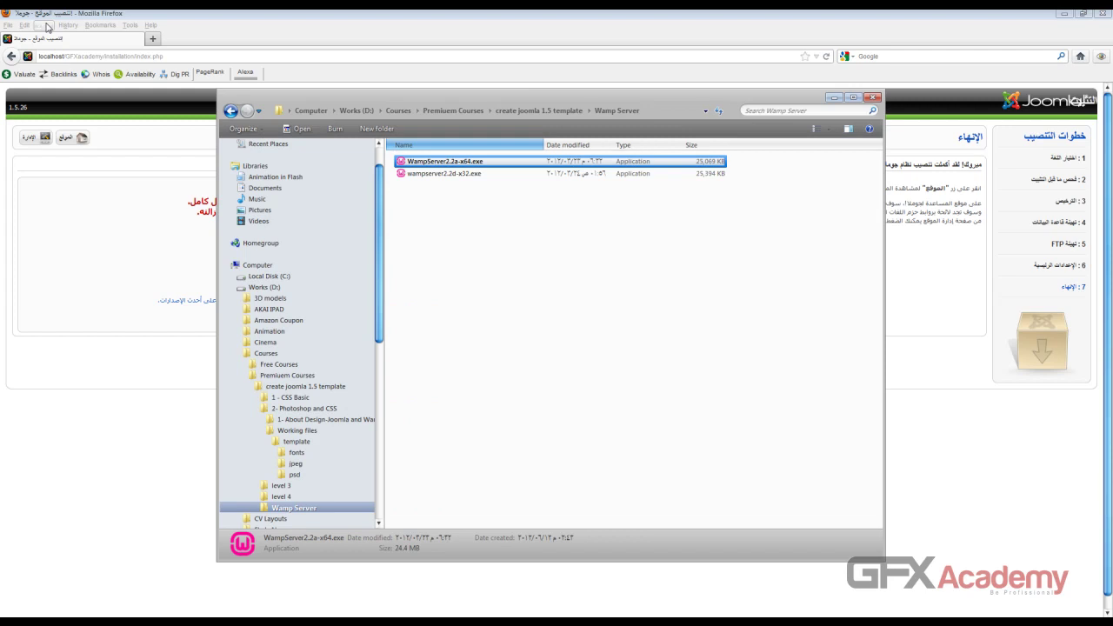
{"action": "left_click", "coordinate": [48, 5]}
{"action": "left_click", "coordinate": [47, 41]}
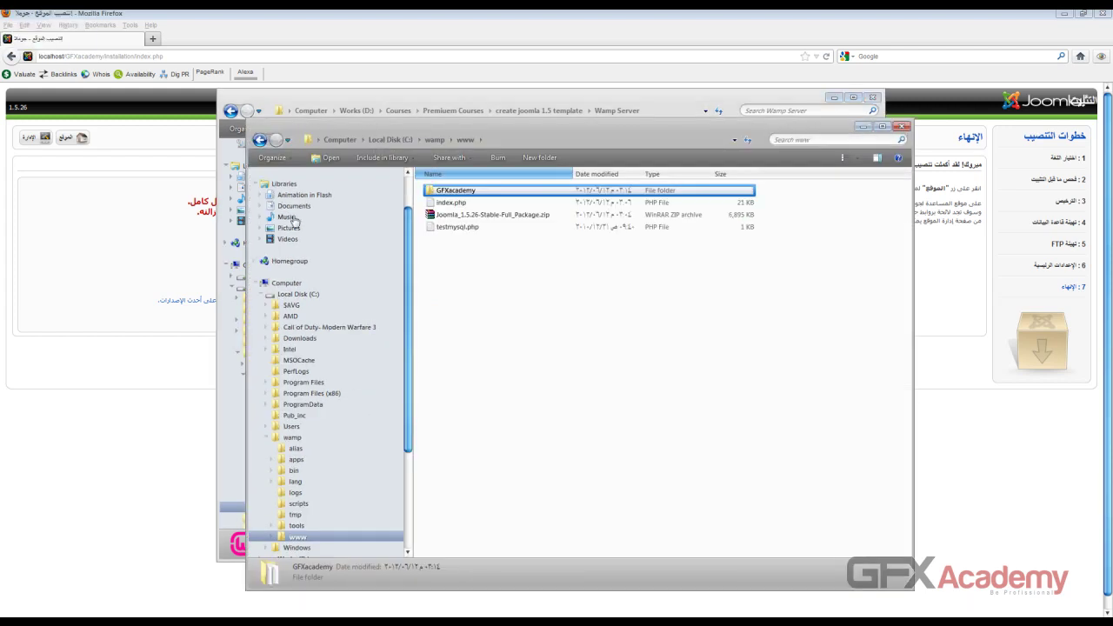
{"action": "double_click", "coordinate": [456, 190]}
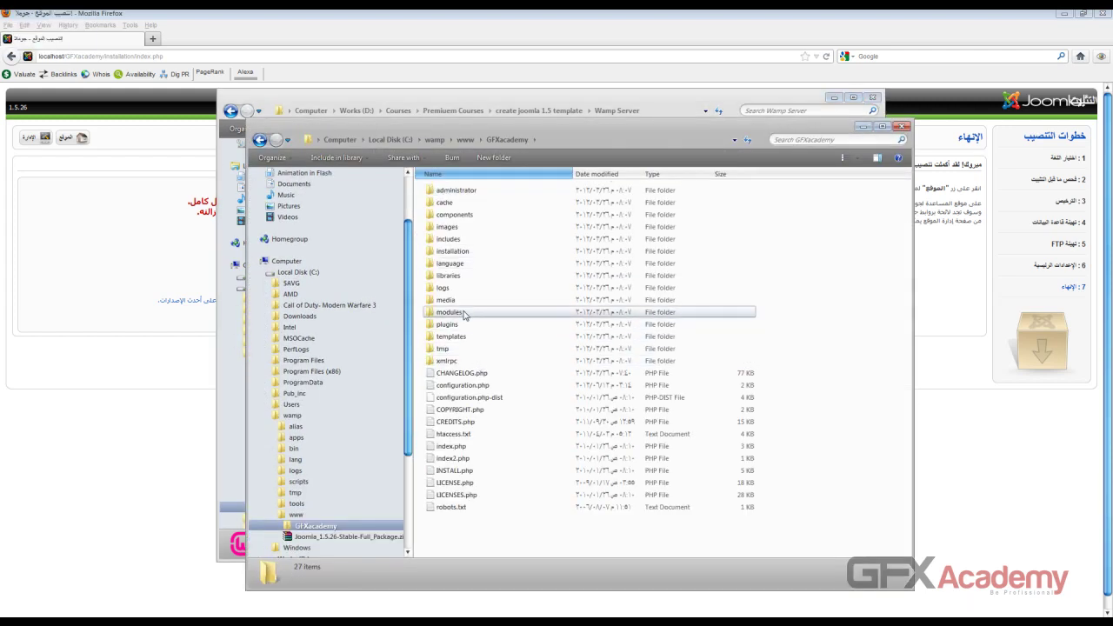
{"action": "left_click", "coordinate": [463, 252]}
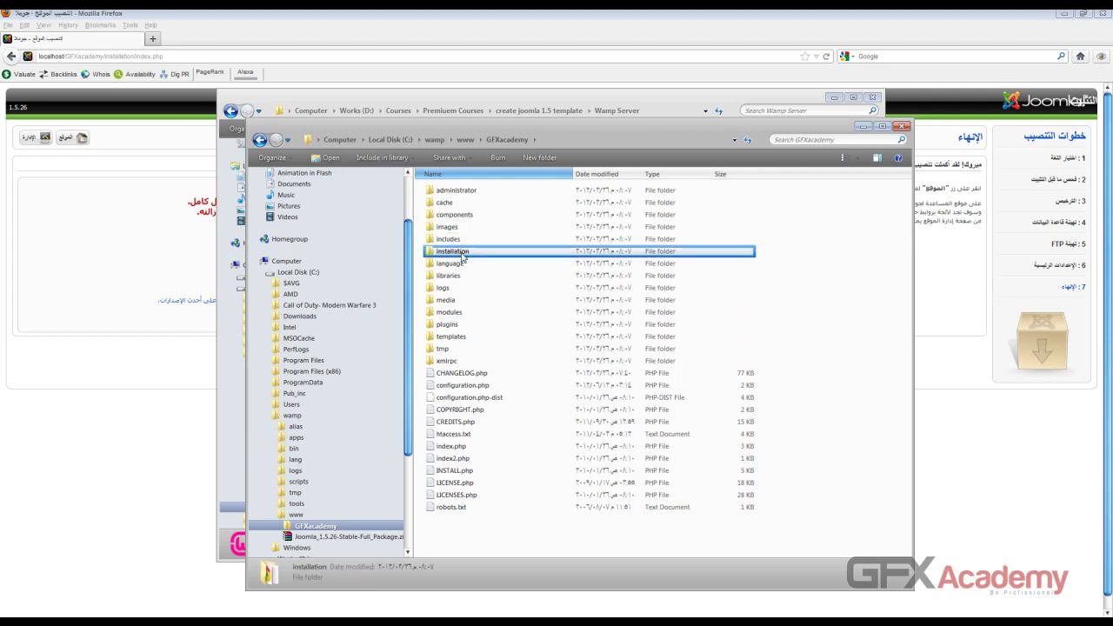
{"action": "key", "text": "Delete"}
{"action": "key", "text": "Return"}
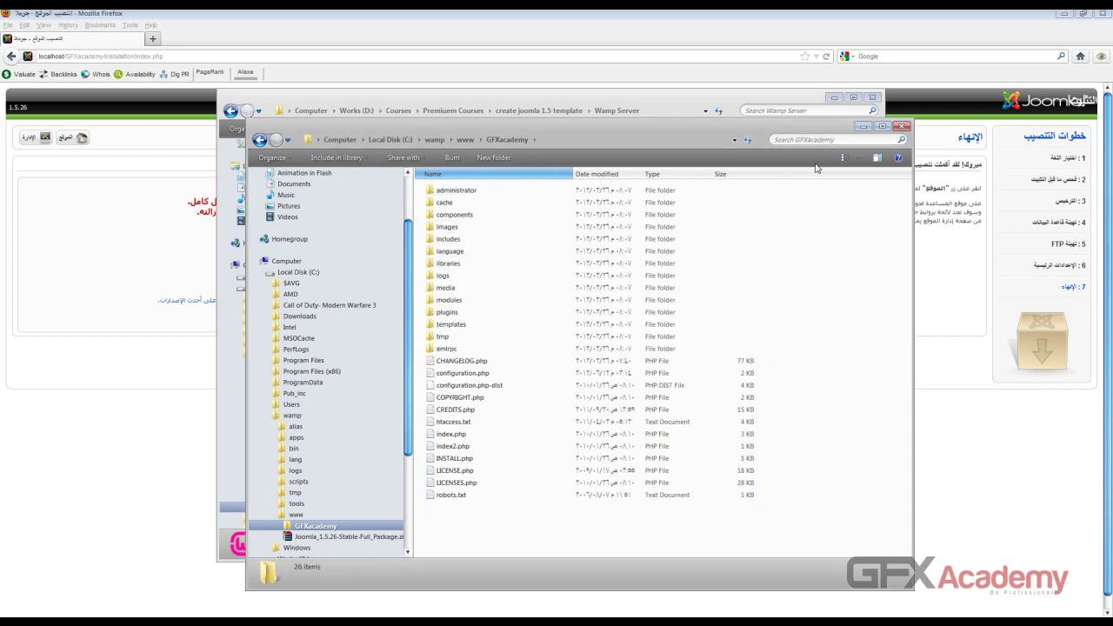
Step: Minimize the Explorer windows and load the new site's front page
{"action": "left_click", "coordinate": [863, 127]}
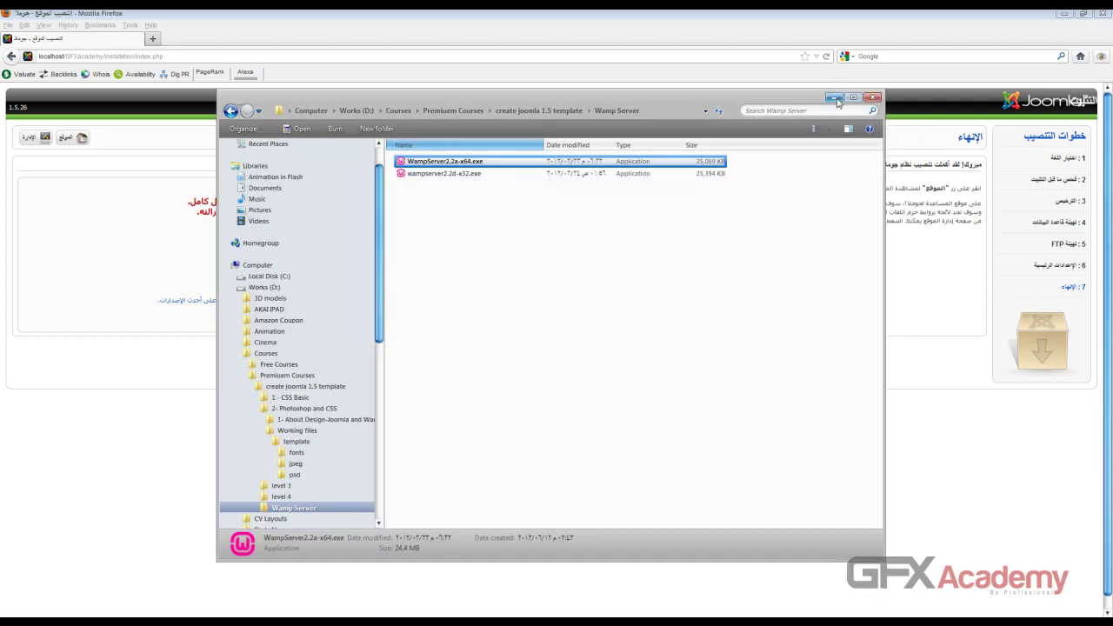
{"action": "left_click", "coordinate": [835, 100]}
{"action": "left_click", "coordinate": [73, 141]}
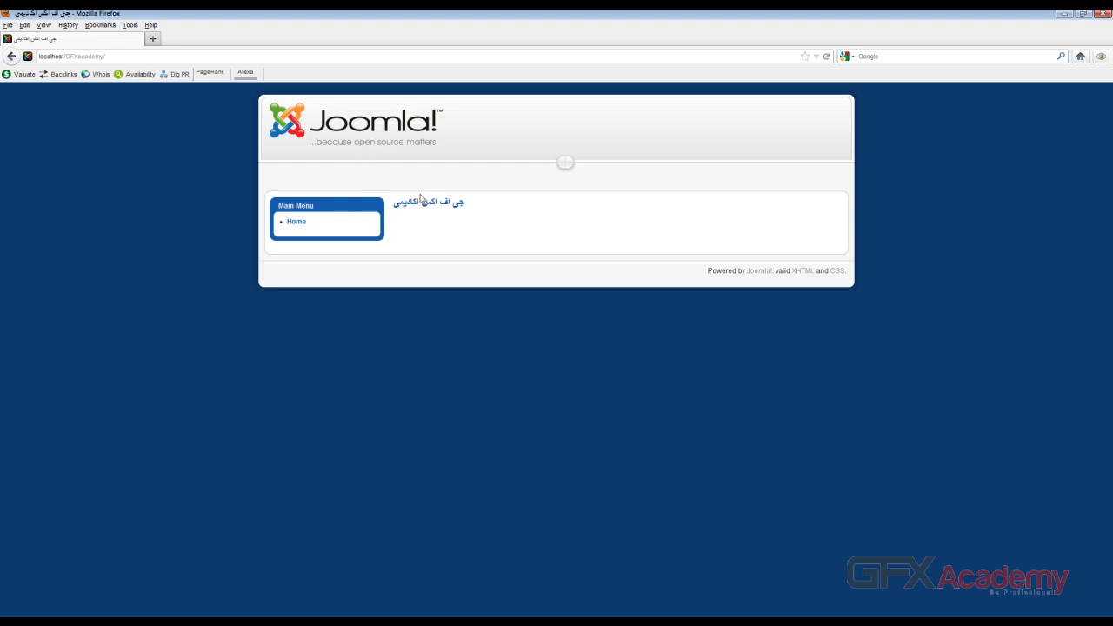
Step: Append 'administrator' to localhost/GFXacademy/ and load the Administration Login page
{"action": "left_click", "coordinate": [138, 56]}
{"action": "left_click", "coordinate": [129, 56]}
{"action": "type", "text": "administrator/"}
{"action": "key", "text": "Return"}
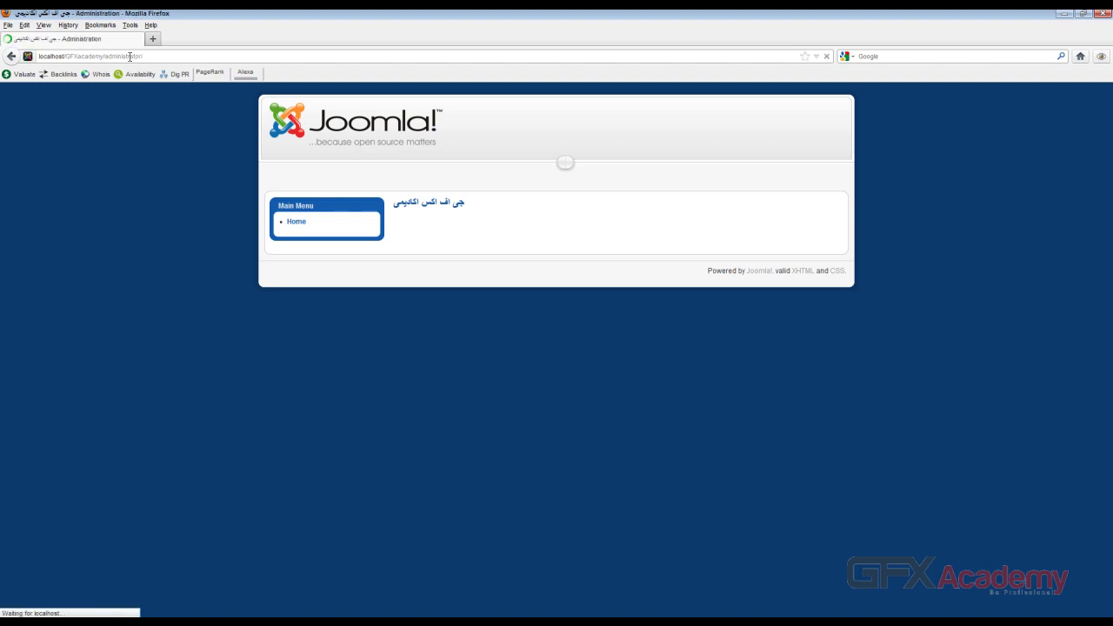
{"action": "type", "text": "admin"}
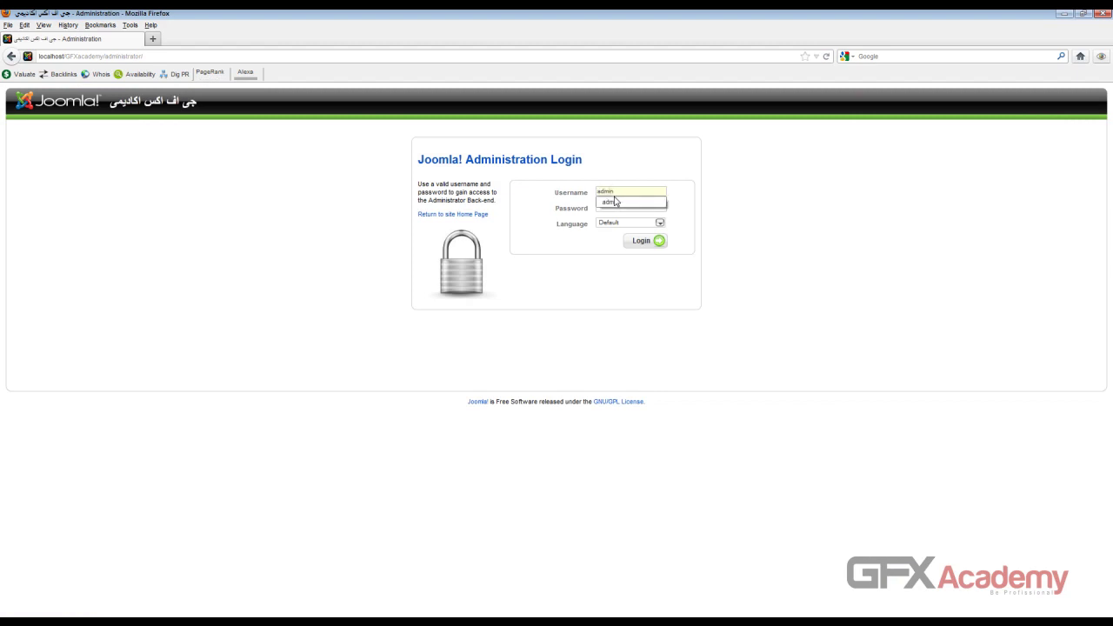
Step: Log in with the admin account using the default login language, retrying after the mismatch, and update Firefox's saved password
{"action": "left_click", "coordinate": [615, 202]}
{"action": "key", "text": "Tab"}
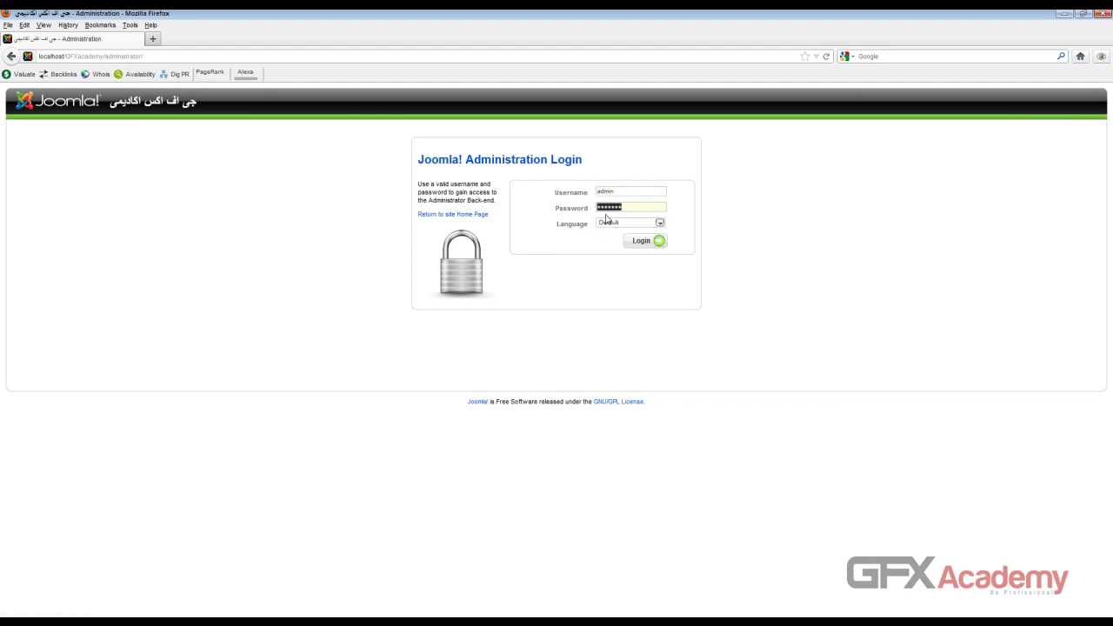
{"action": "left_click", "coordinate": [639, 243]}
{"action": "left_click", "coordinate": [636, 223]}
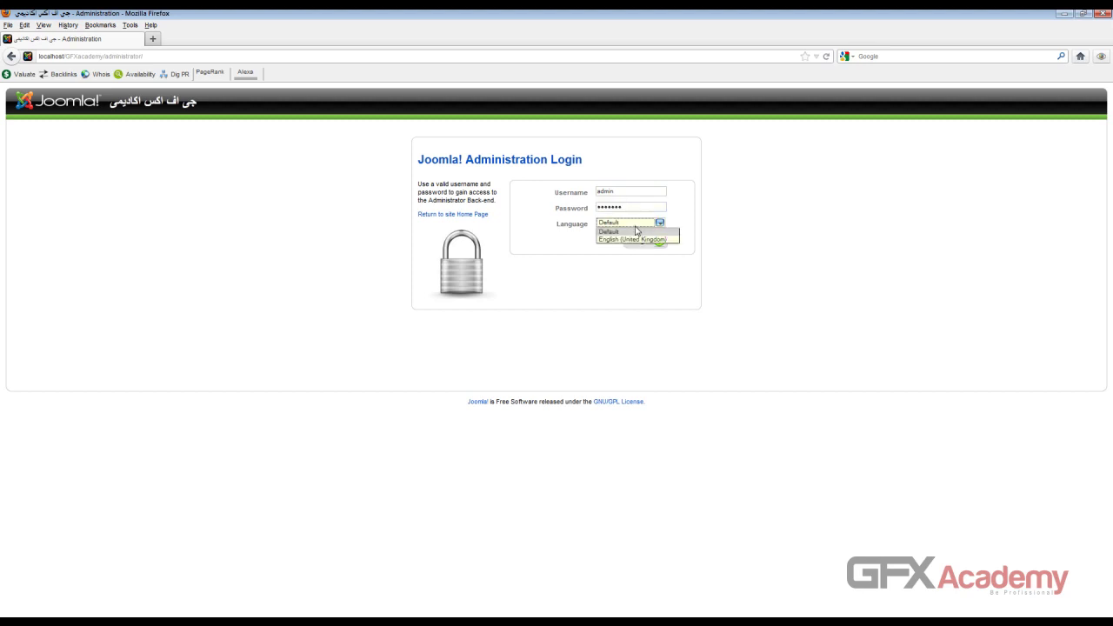
{"action": "left_click", "coordinate": [614, 230]}
{"action": "left_click", "coordinate": [653, 247]}
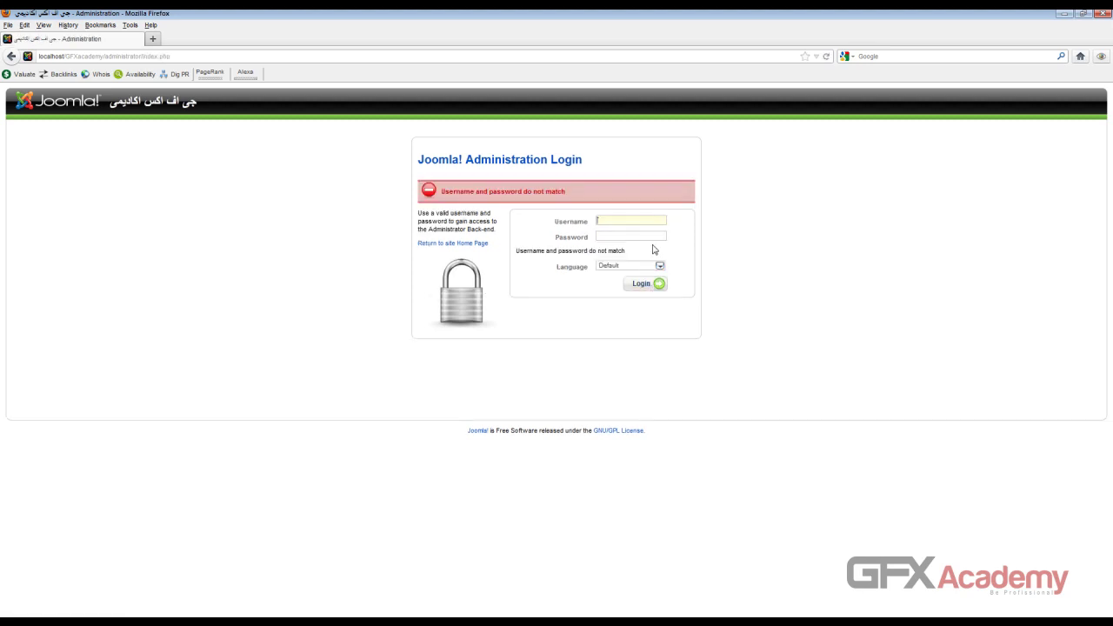
{"action": "left_click", "coordinate": [606, 224]}
{"action": "type", "text": "admin"}
{"action": "key", "text": "Tab"}
{"action": "type", "text": "a"}
{"action": "key", "text": "Return"}
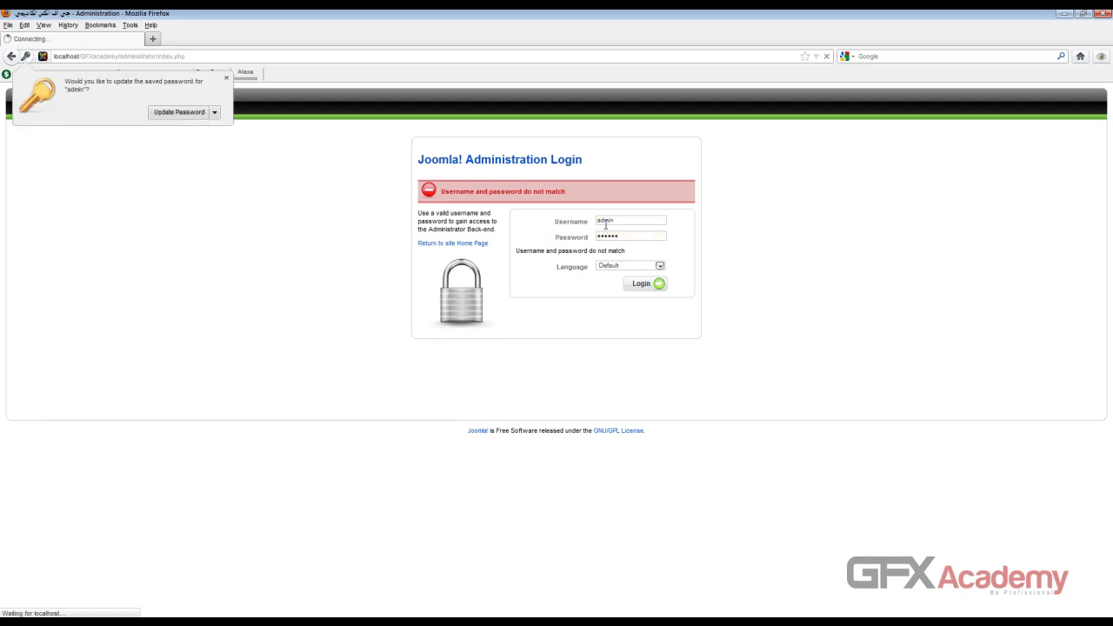
{"action": "left_click", "coordinate": [179, 111]}
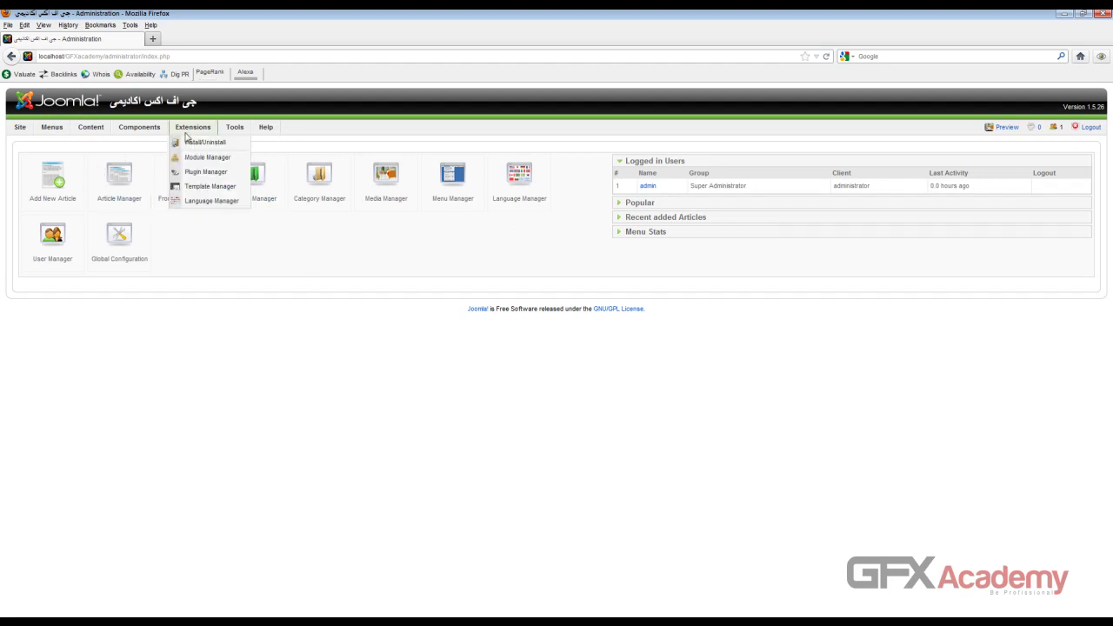
{"action": "left_click", "coordinate": [633, 202]}
{"action": "left_click", "coordinate": [645, 215]}
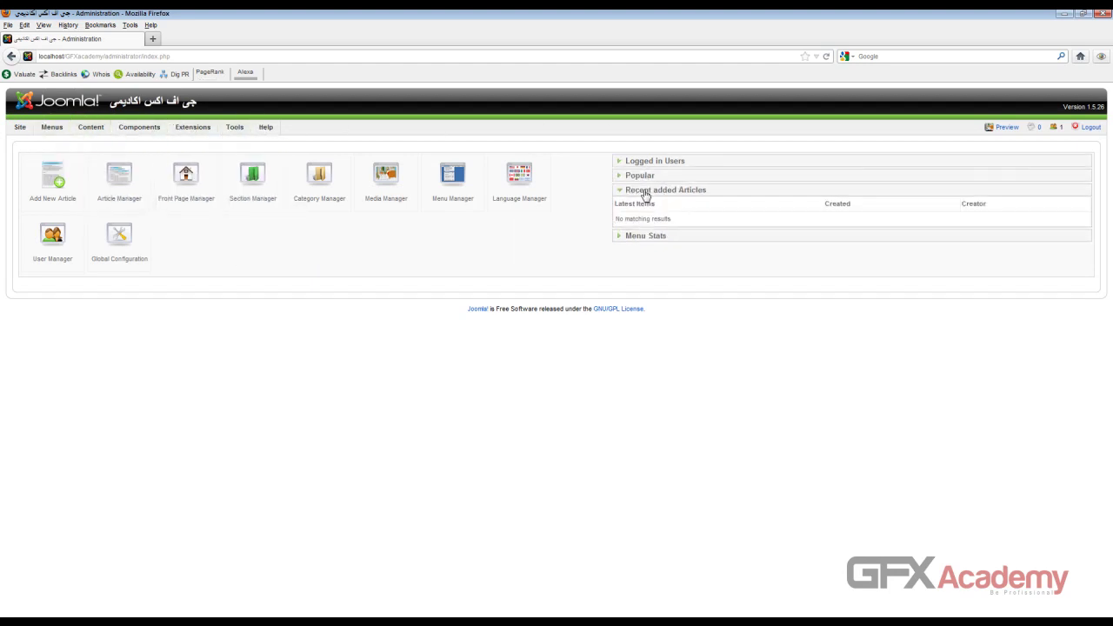
{"action": "left_click", "coordinate": [645, 178]}
{"action": "left_click", "coordinate": [647, 163]}
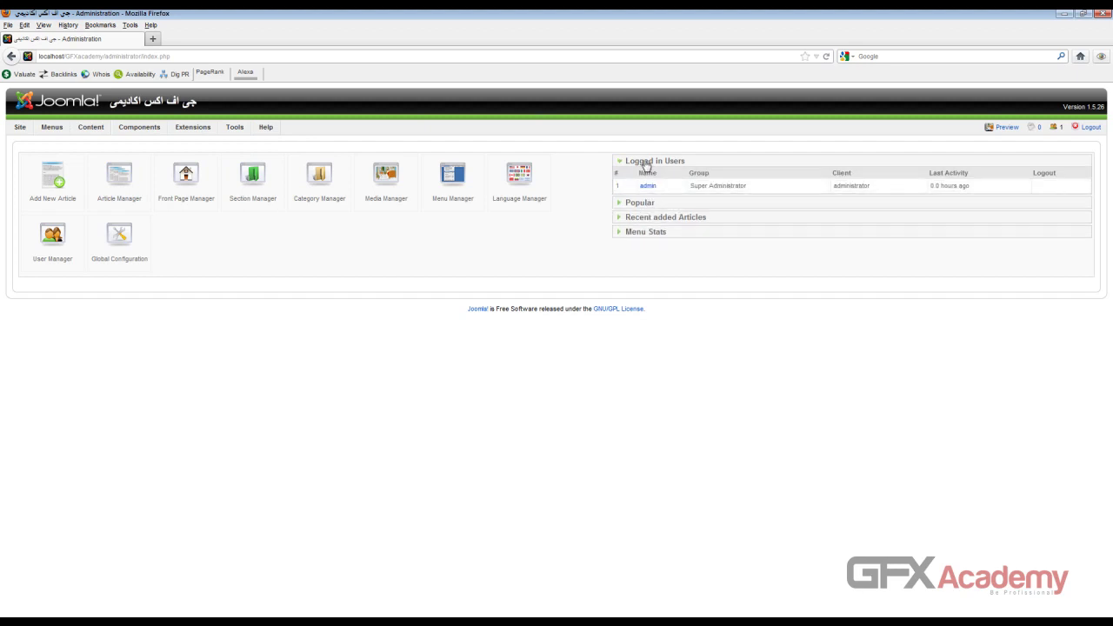
{"action": "left_click", "coordinate": [642, 163]}
{"action": "left_click", "coordinate": [648, 176]}
{"action": "left_click", "coordinate": [650, 199]}
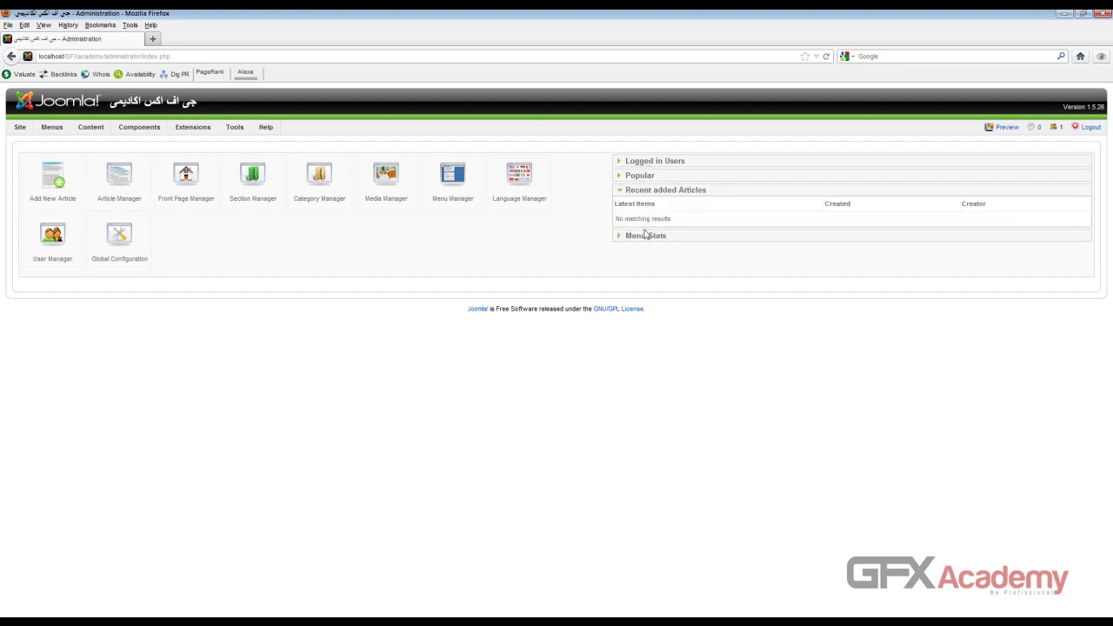
{"action": "left_click", "coordinate": [646, 234]}
{"action": "left_click", "coordinate": [642, 165]}
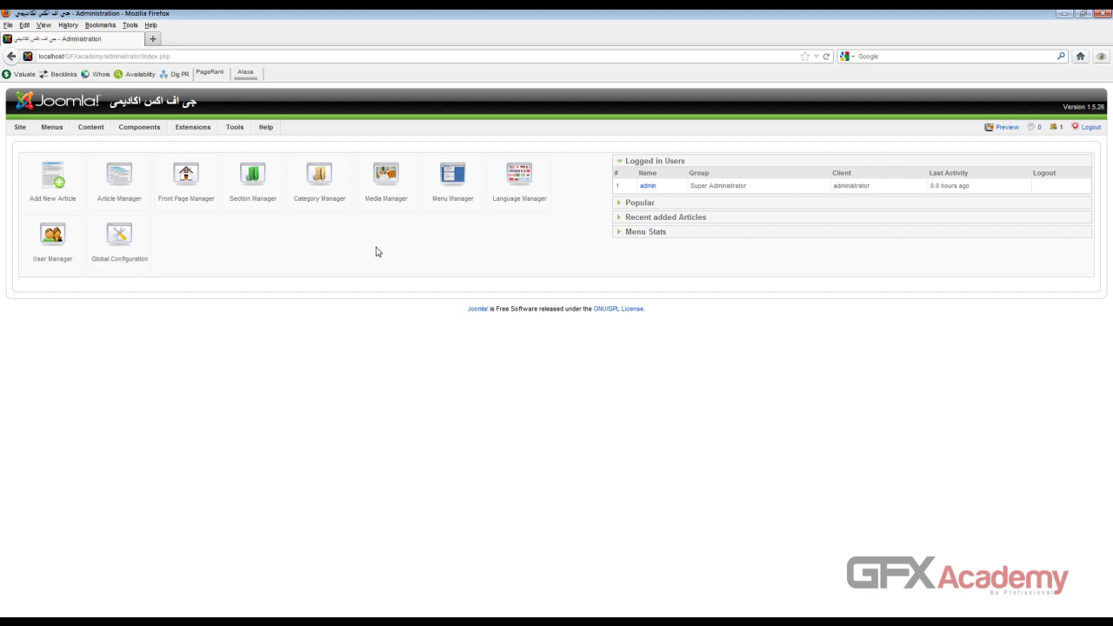
{"action": "mouse_move", "coordinate": [234, 129]}
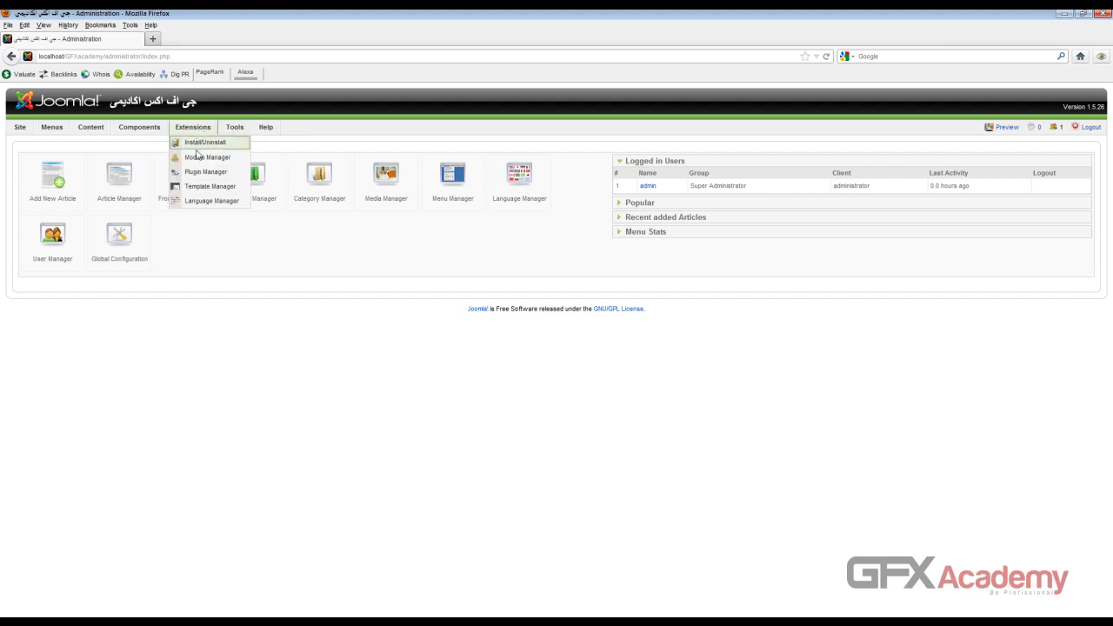
Step: Open the Language Manager and preview the front-end site with its Arabic heading in a new tab
{"action": "left_click", "coordinate": [212, 204]}
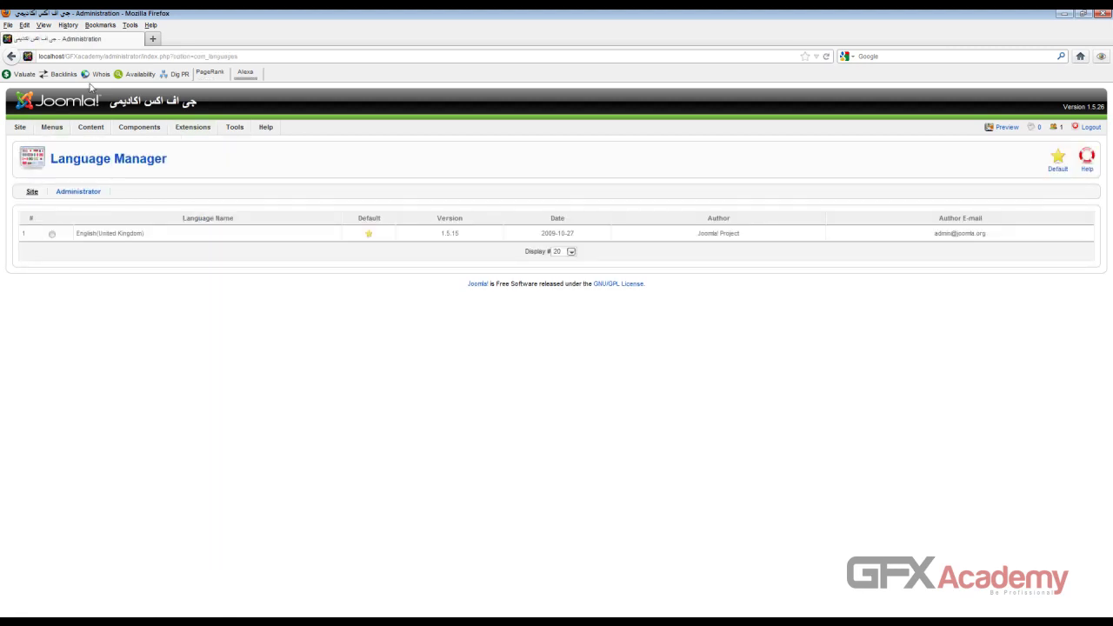
{"action": "mouse_move", "coordinate": [109, 127]}
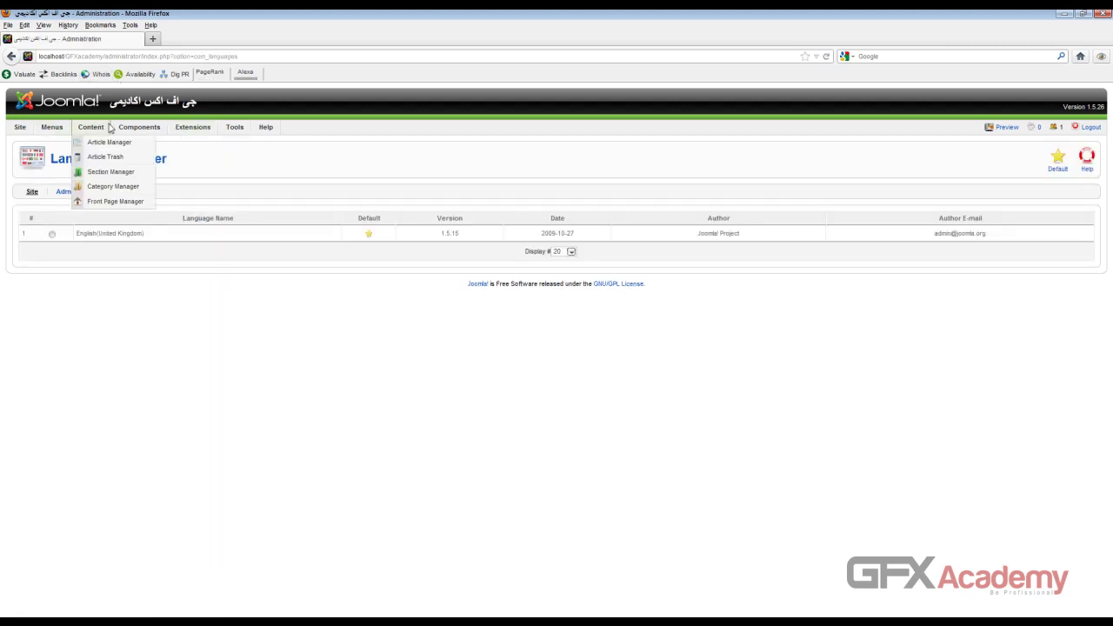
{"action": "left_click", "coordinate": [1008, 128]}
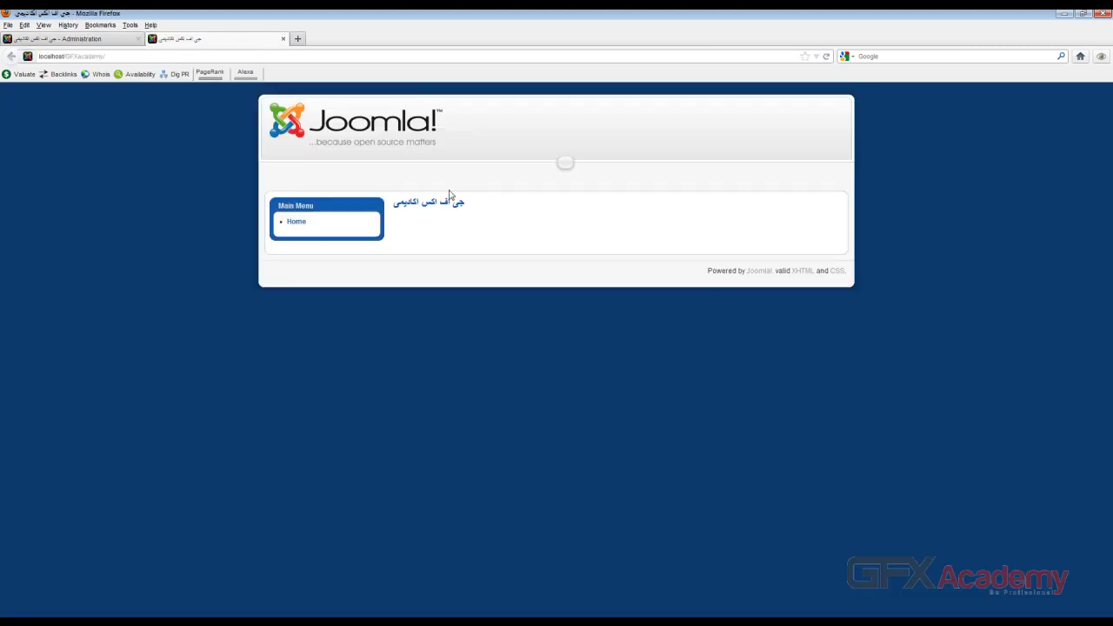
{"action": "left_click_drag", "start_coordinate": [410, 206], "coordinate": [451, 205]}
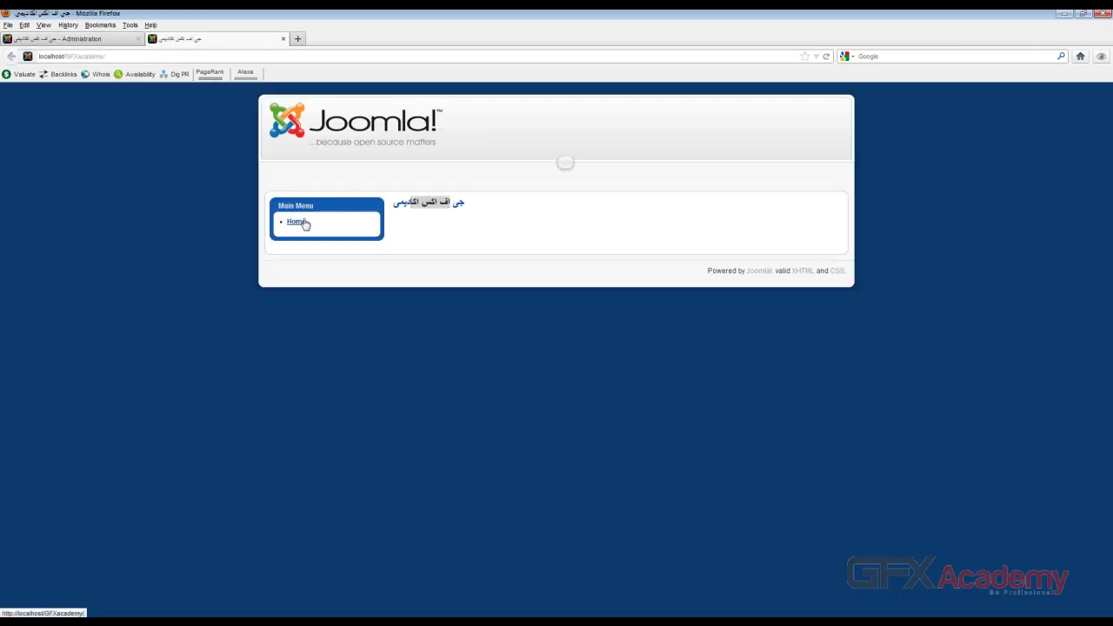
{"action": "left_click", "coordinate": [150, 209]}
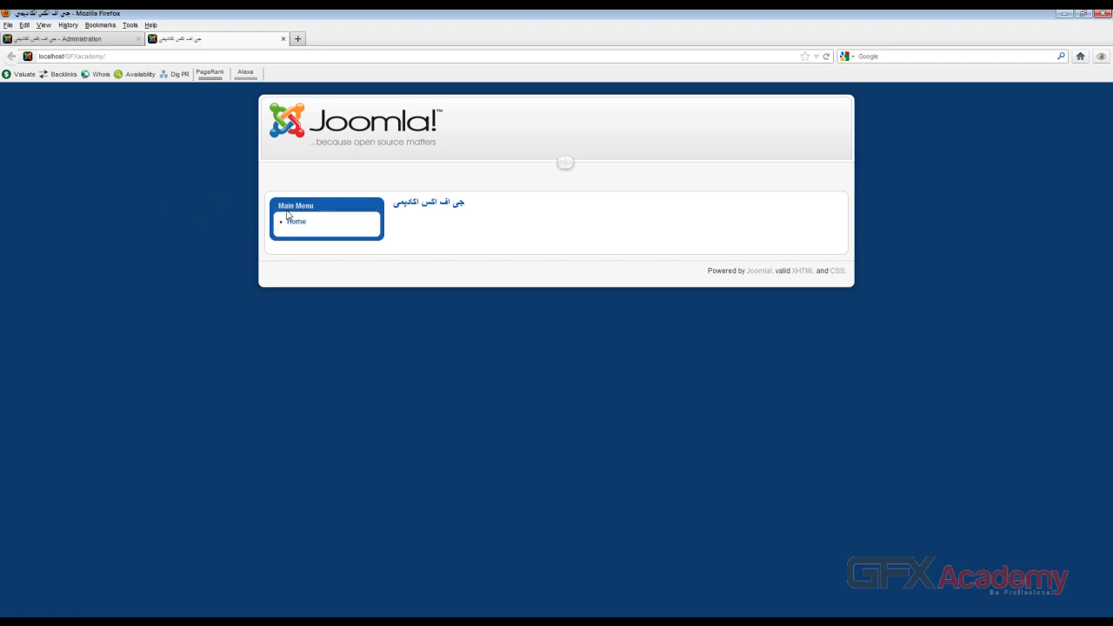
{"action": "left_click_drag", "start_coordinate": [462, 204], "coordinate": [404, 204]}
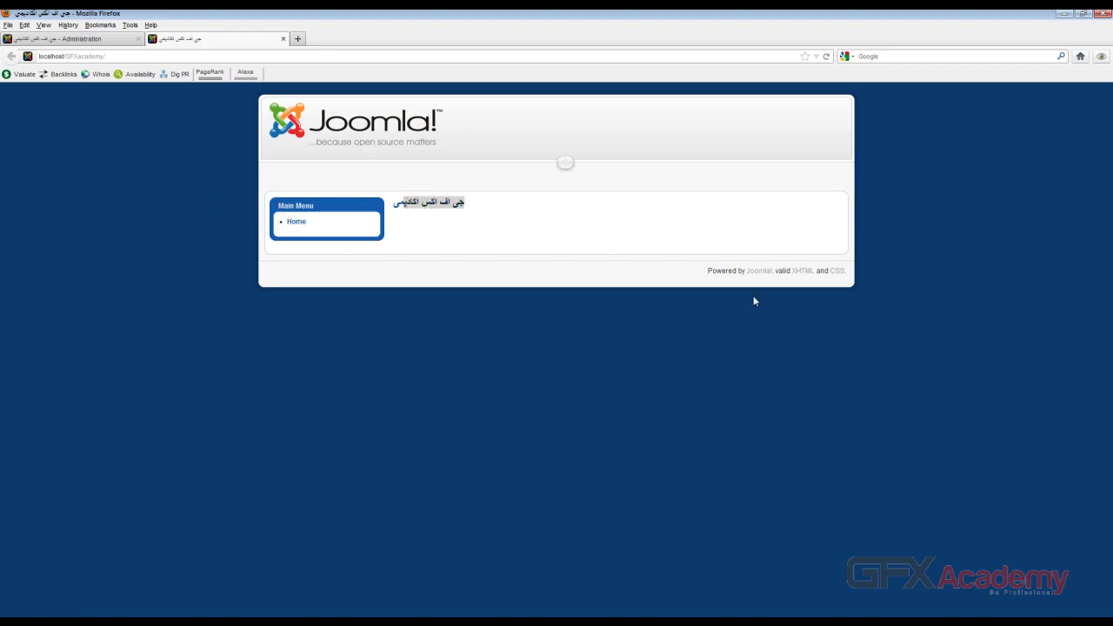
{"action": "double_click", "coordinate": [428, 203]}
Step: Back in Language Manager, view the Administrator then Site lists, showing only English (United Kingdom)
{"action": "left_click", "coordinate": [100, 39]}
{"action": "left_click_drag", "start_coordinate": [100, 232], "coordinate": [72, 216]}
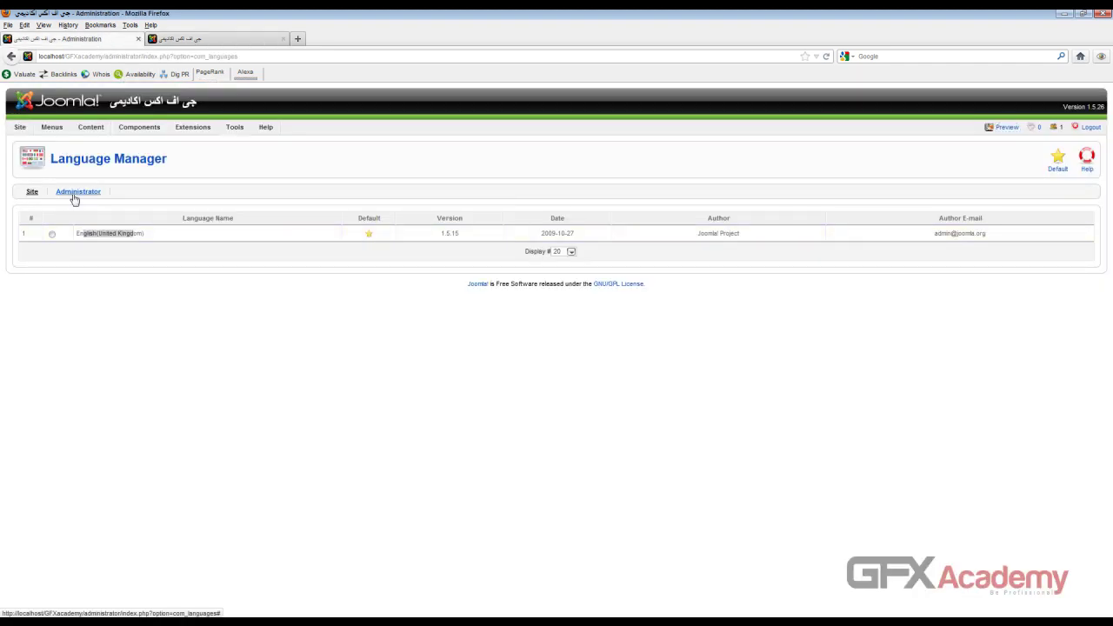
{"action": "left_click", "coordinate": [77, 192]}
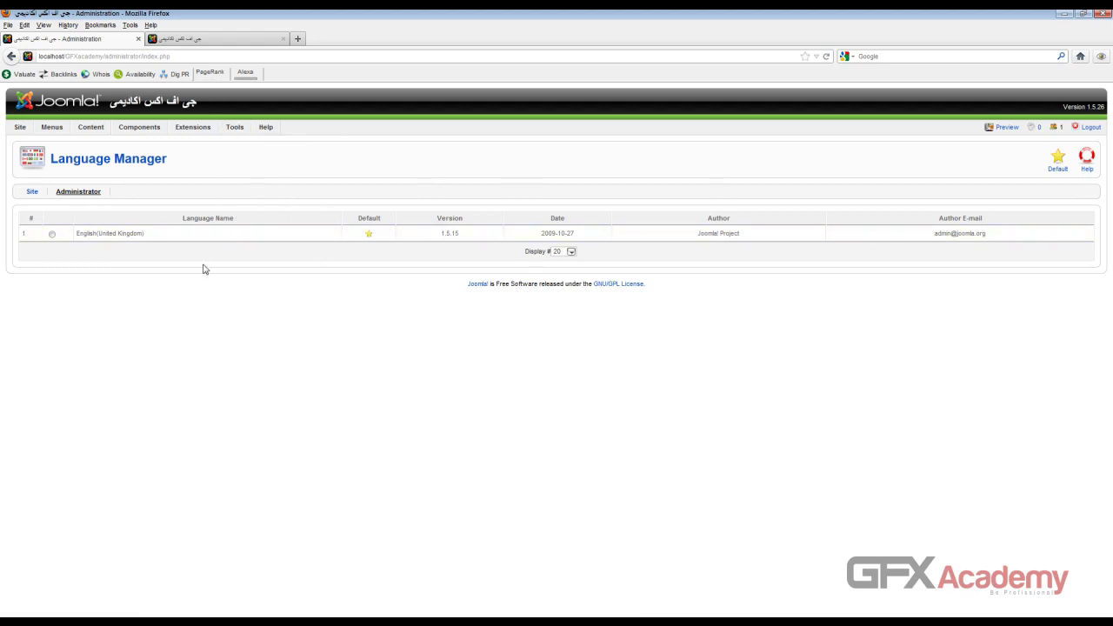
{"action": "left_click_drag", "start_coordinate": [77, 238], "coordinate": [153, 237]}
{"action": "mouse_move", "coordinate": [91, 132]}
{"action": "left_click", "coordinate": [32, 191]}
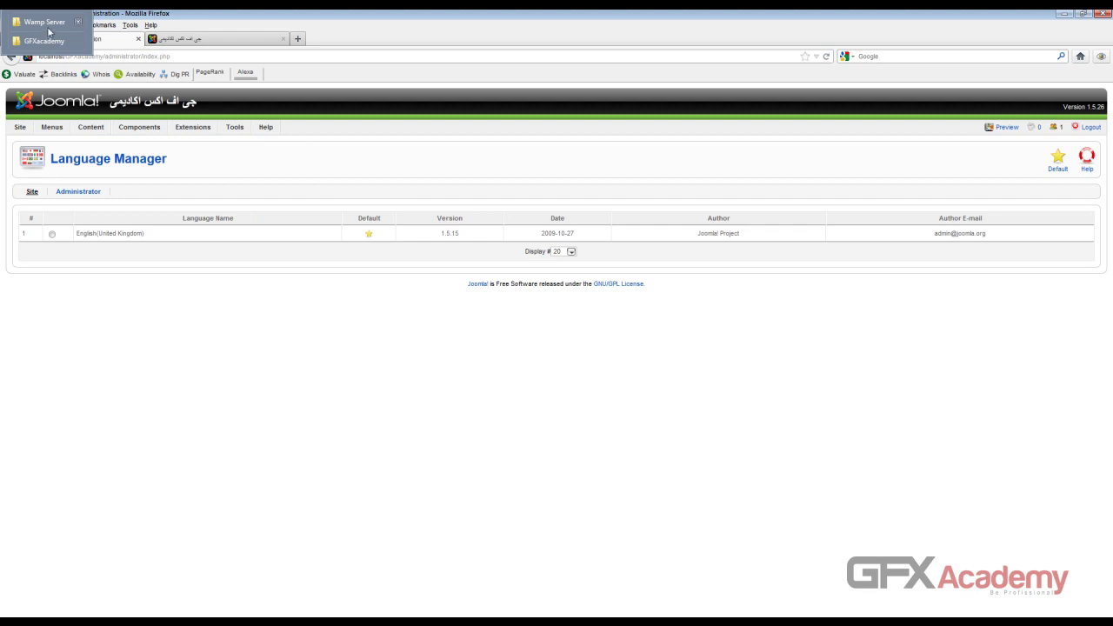
Step: Browse to the Arabic Joomla translation folder on SAMSUNG (H:) and select admin_ar.zip and site_ar.zip
{"action": "left_click", "coordinate": [45, 22]}
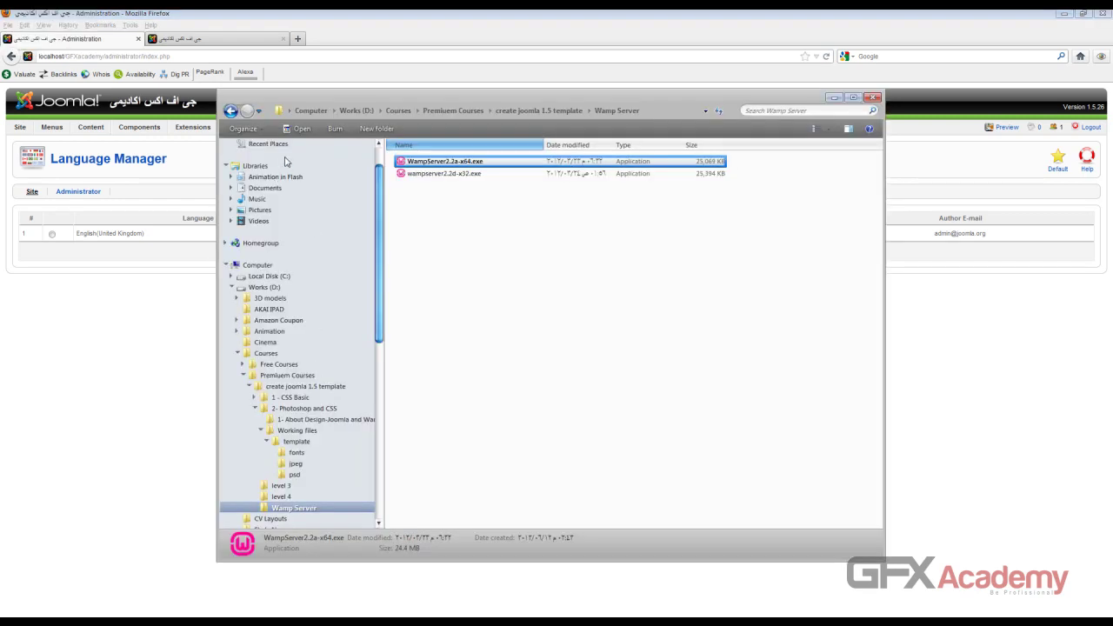
{"action": "left_click", "coordinate": [257, 265]}
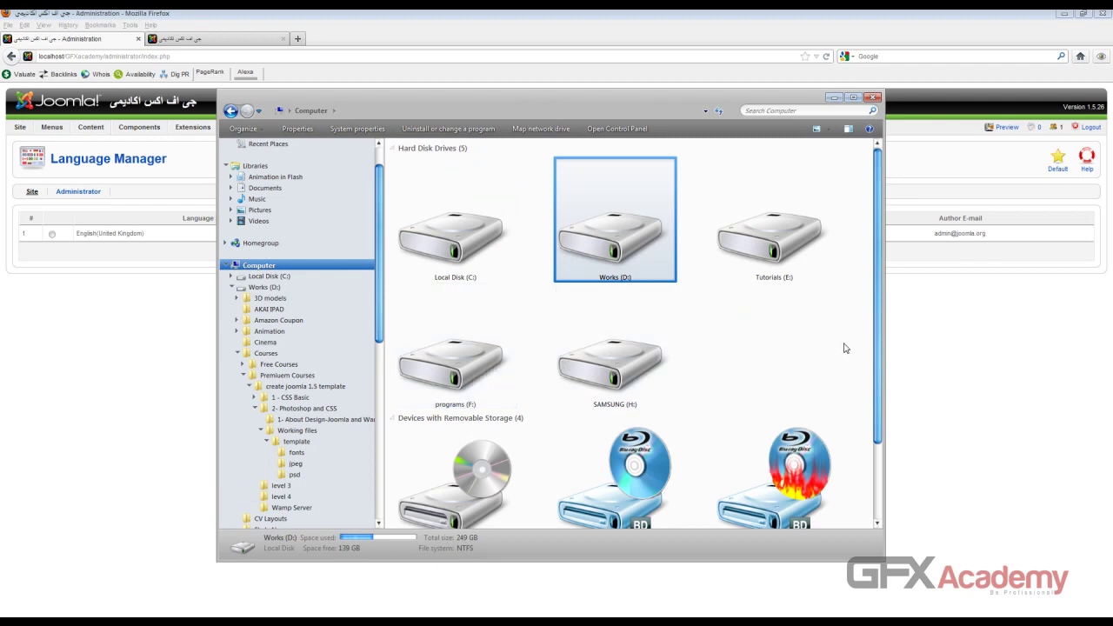
{"action": "double_click", "coordinate": [643, 351]}
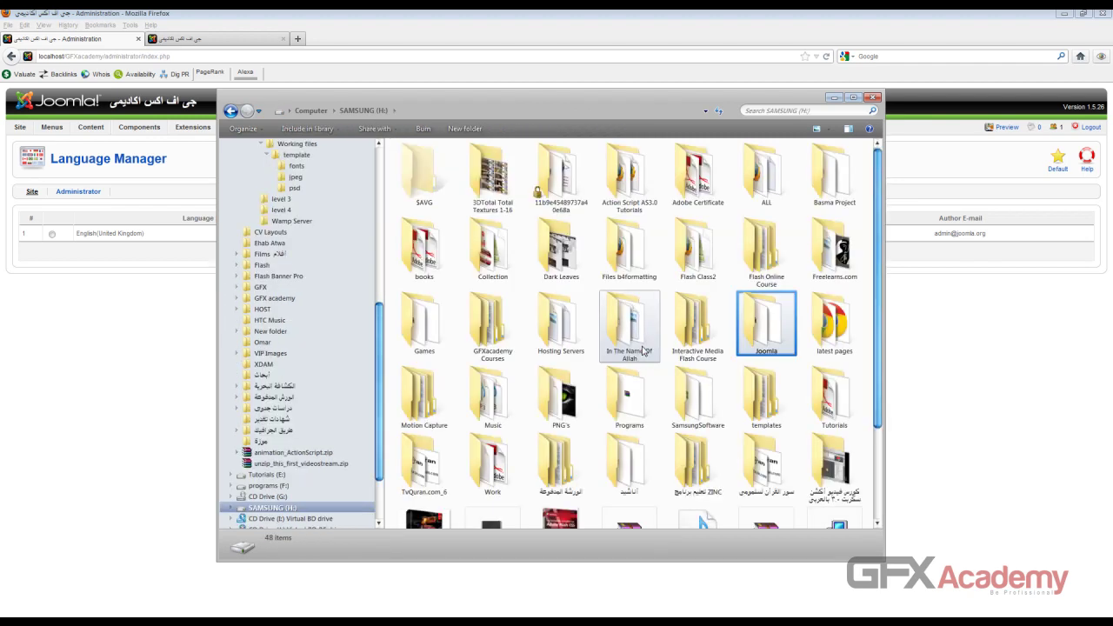
{"action": "double_click", "coordinate": [767, 335]}
{"action": "key", "text": "ctrl+n"}
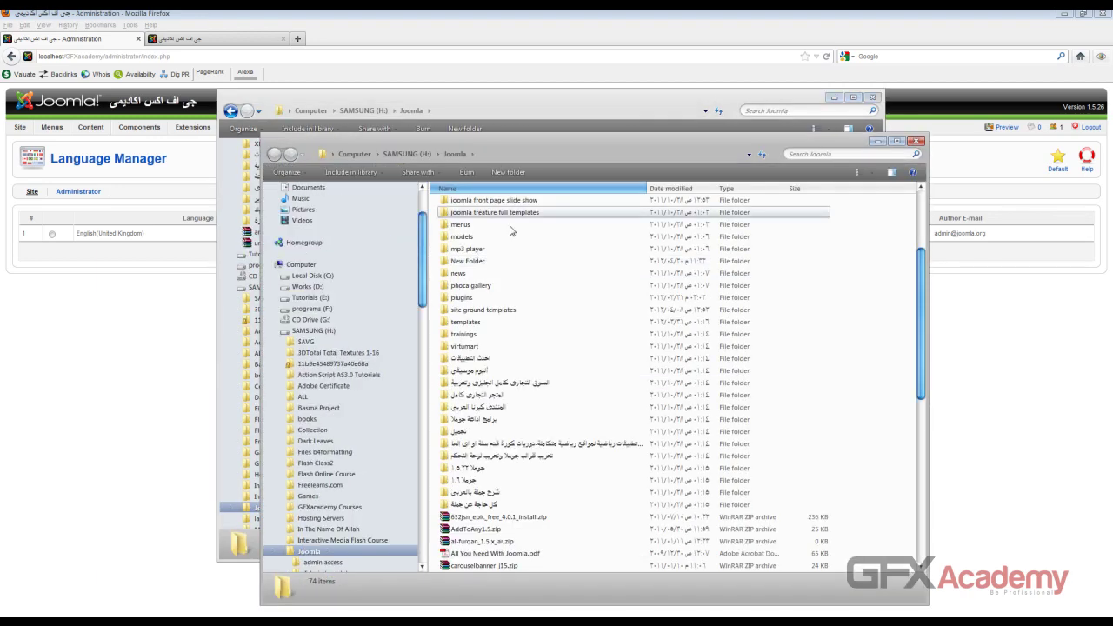
{"action": "left_click_drag", "start_coordinate": [548, 154], "coordinate": [522, 166]}
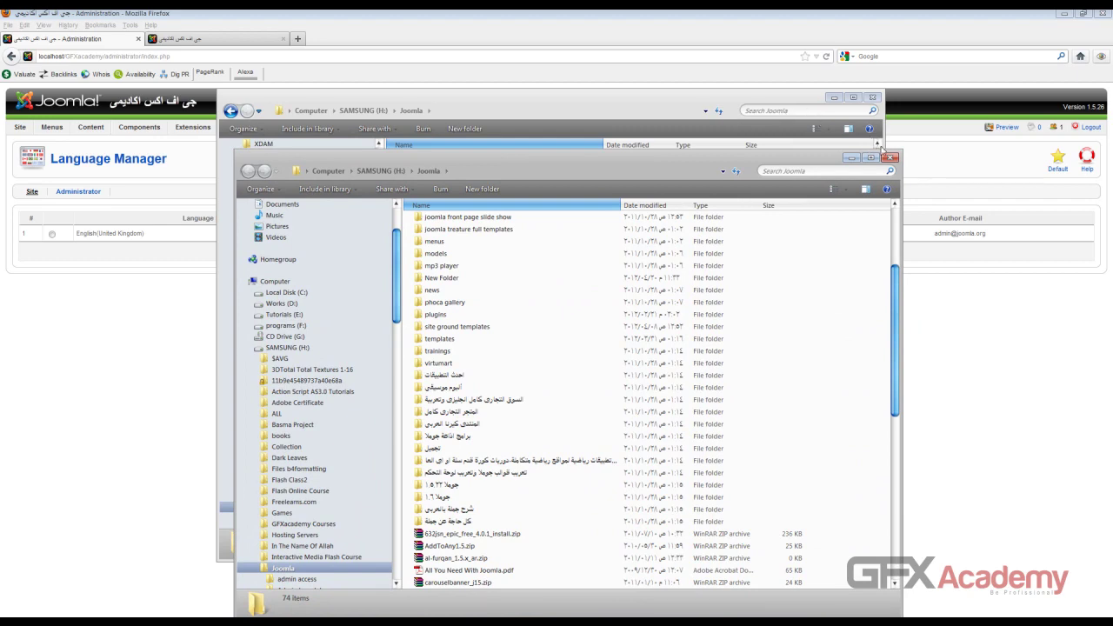
{"action": "left_click", "coordinate": [889, 158]}
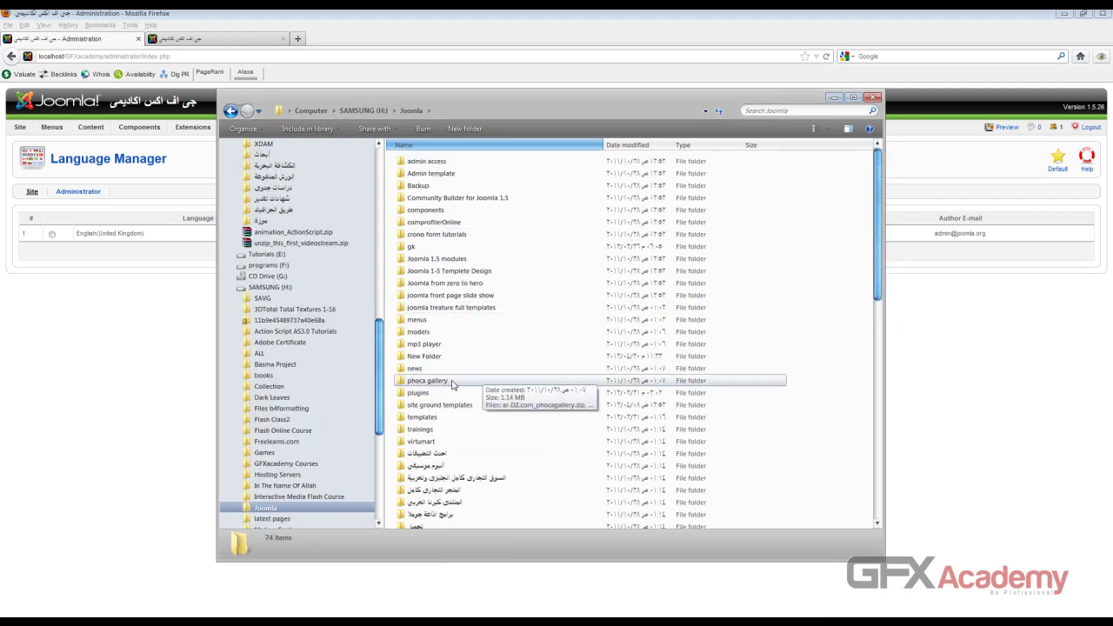
{"action": "left_click", "coordinate": [451, 384]}
{"action": "scroll", "coordinate": [452, 387], "scroll_direction": "down", "scroll_amount": 3}
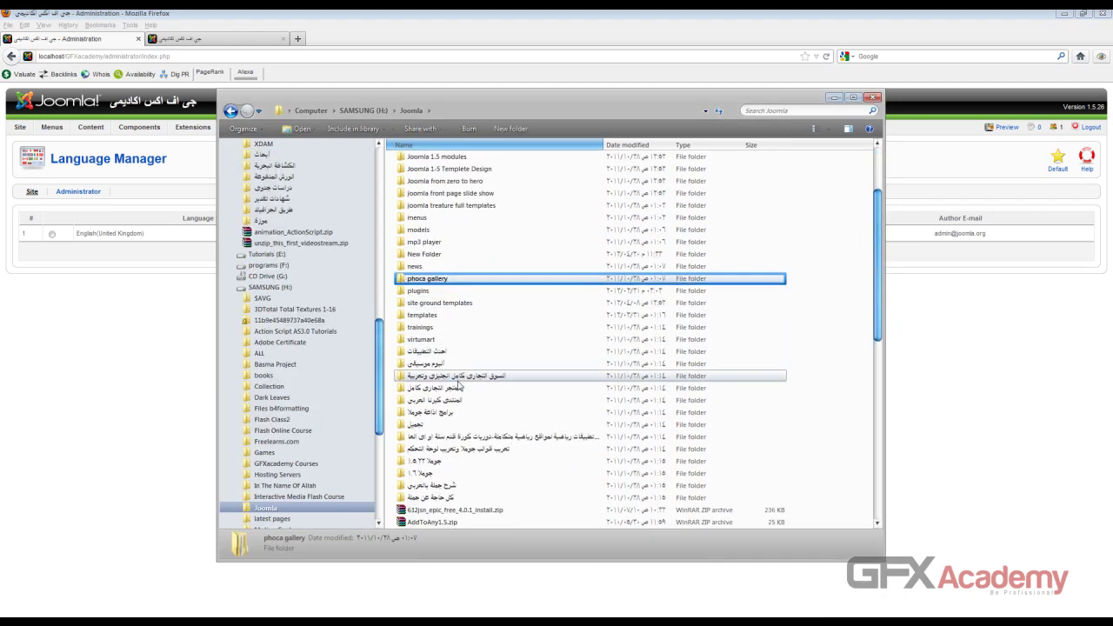
{"action": "double_click", "coordinate": [488, 455]}
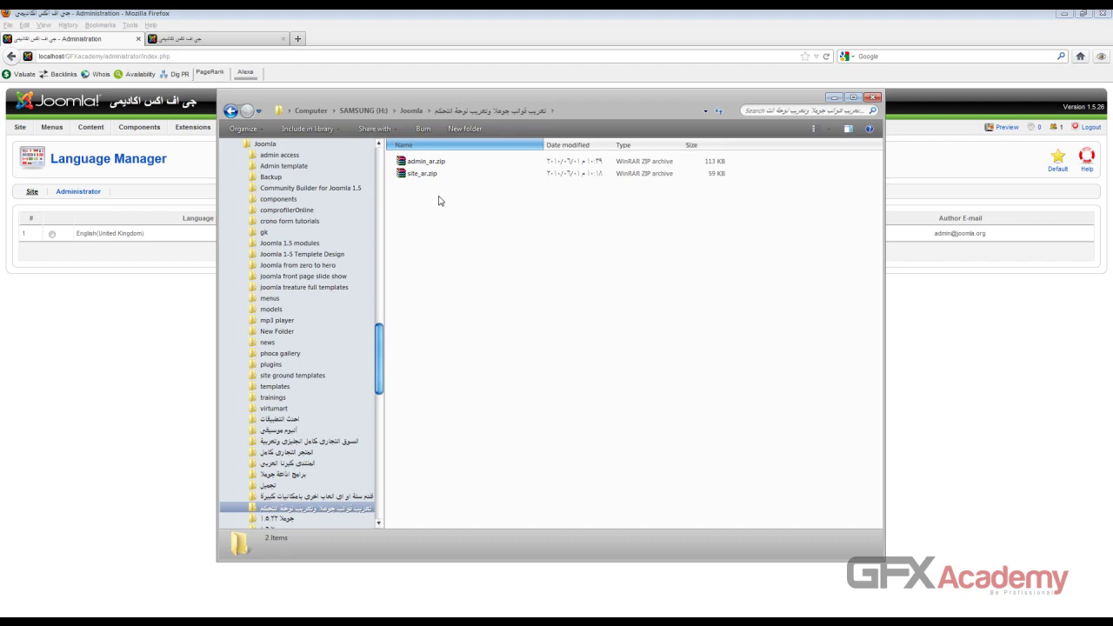
{"action": "left_click_drag", "start_coordinate": [440, 201], "coordinate": [428, 164]}
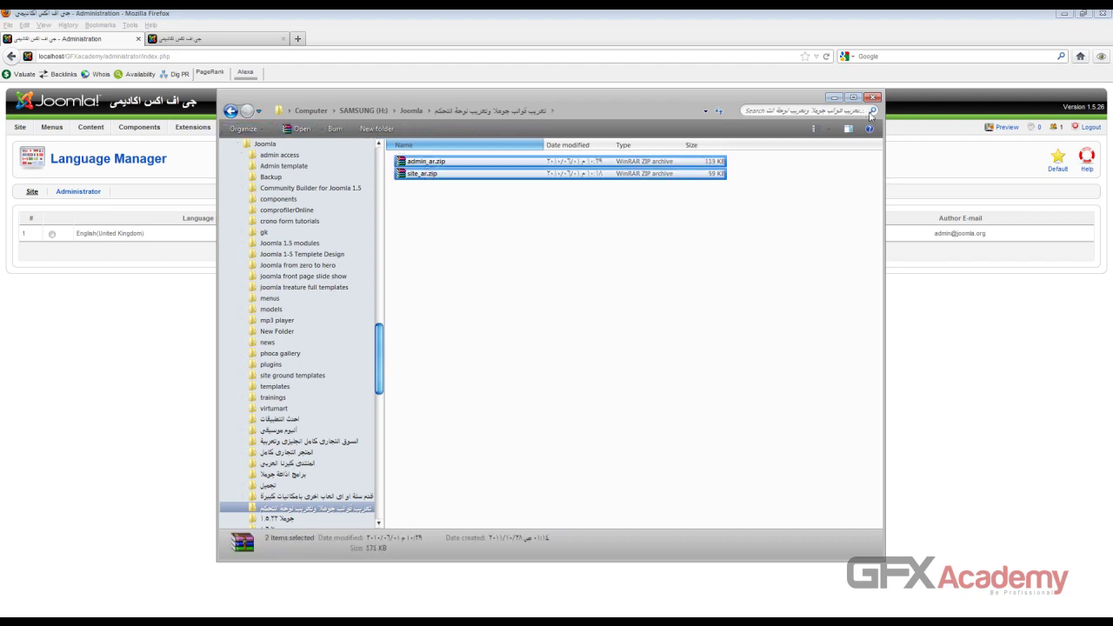
Step: Paste both zips into D:\Courses\...\create joomla 1.5 template\2- Photoshop and CSS\Working files
{"action": "left_click", "coordinate": [873, 96]}
{"action": "key", "text": "alt+Tab"}
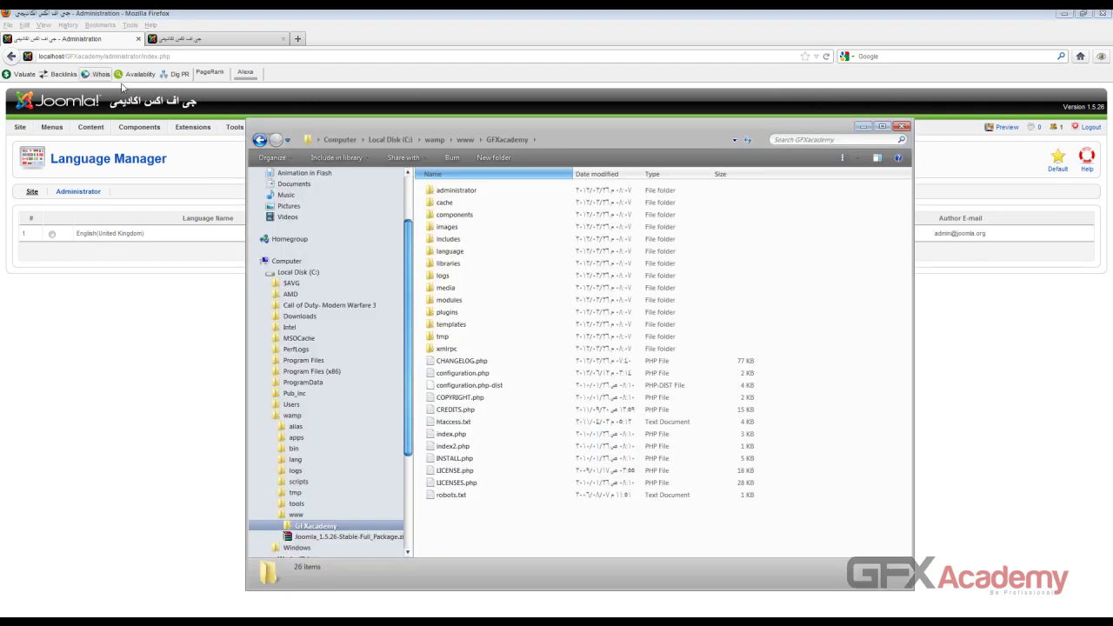
{"action": "left_click", "coordinate": [339, 141]}
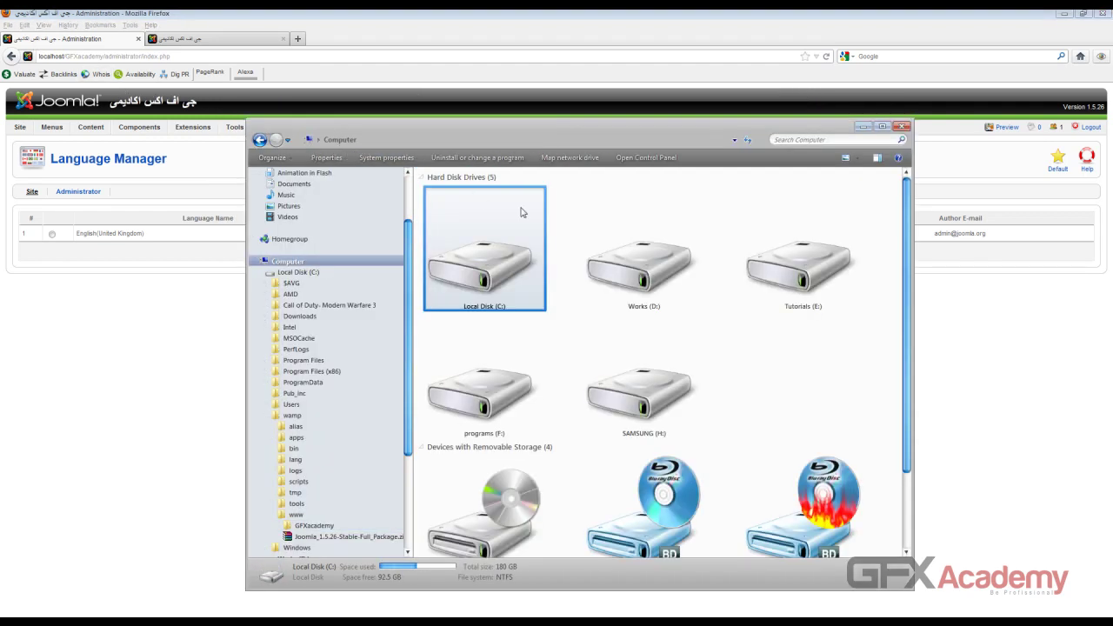
{"action": "double_click", "coordinate": [644, 248]}
{"action": "double_click", "coordinate": [796, 204]}
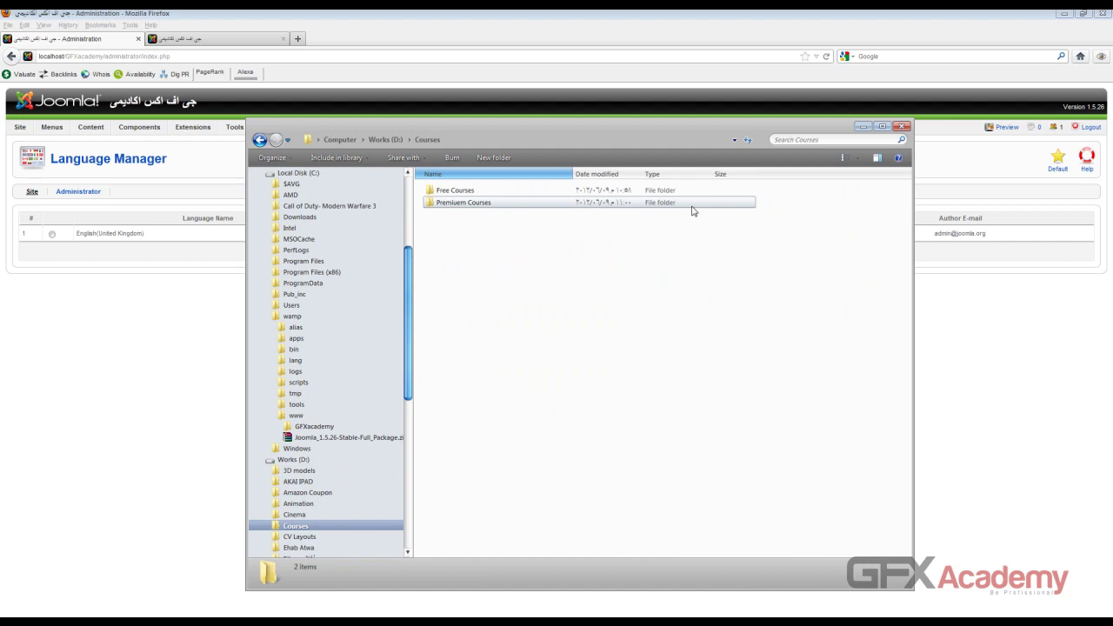
{"action": "double_click", "coordinate": [504, 203]}
{"action": "double_click", "coordinate": [442, 192]}
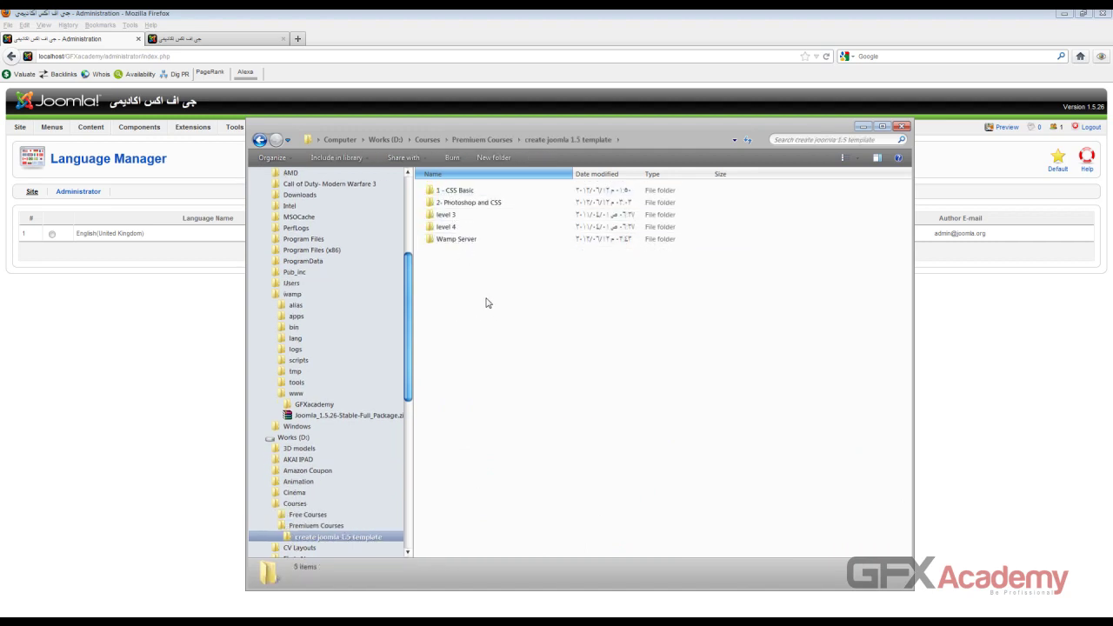
{"action": "double_click", "coordinate": [476, 205]}
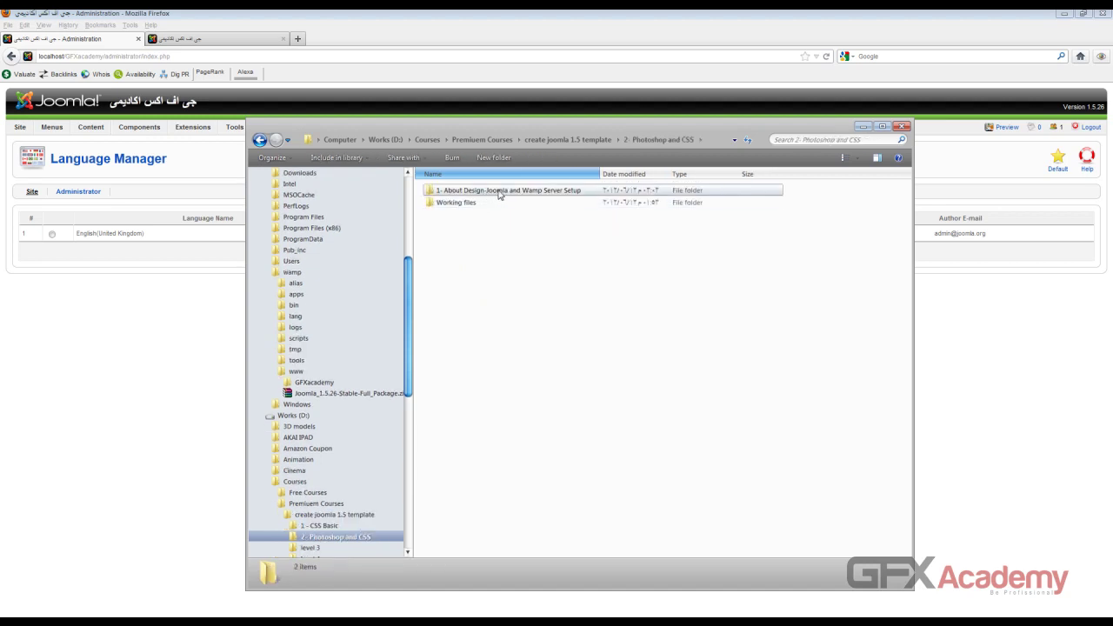
{"action": "double_click", "coordinate": [465, 203]}
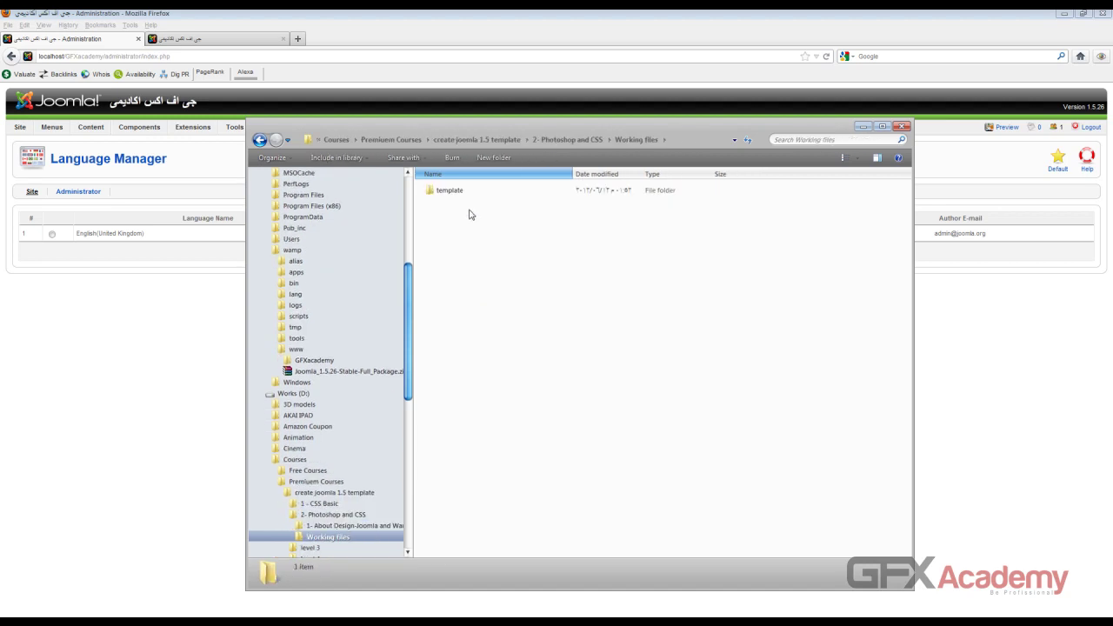
{"action": "right_click", "coordinate": [460, 258]}
{"action": "left_click", "coordinate": [475, 355]}
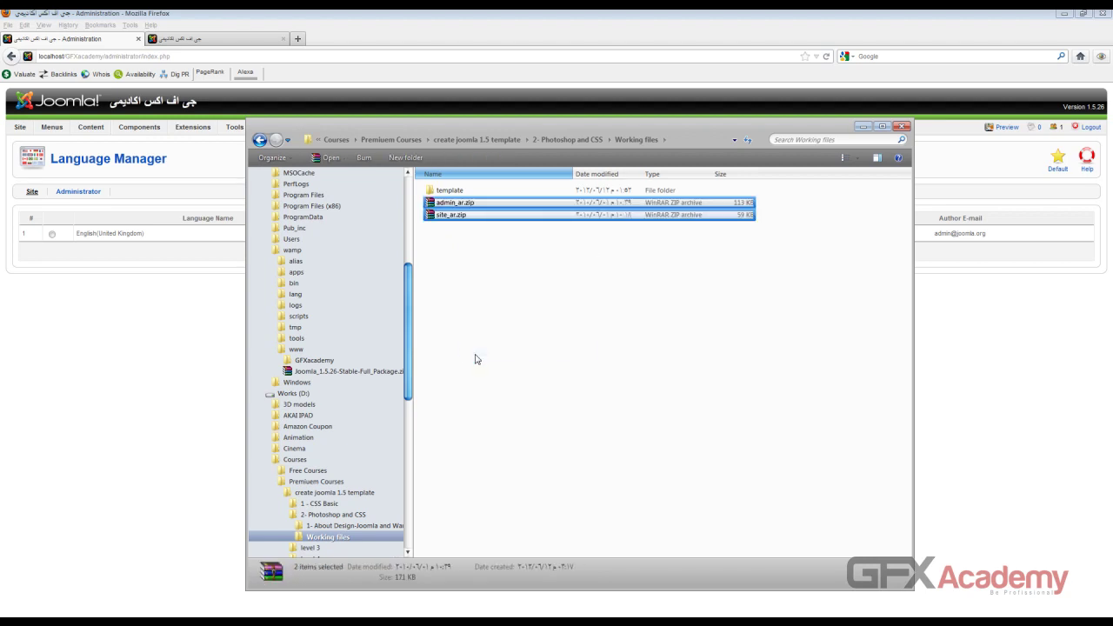
Step: Select site_ar.zip among the pasted archives in the Working files folder
{"action": "left_click", "coordinate": [468, 283]}
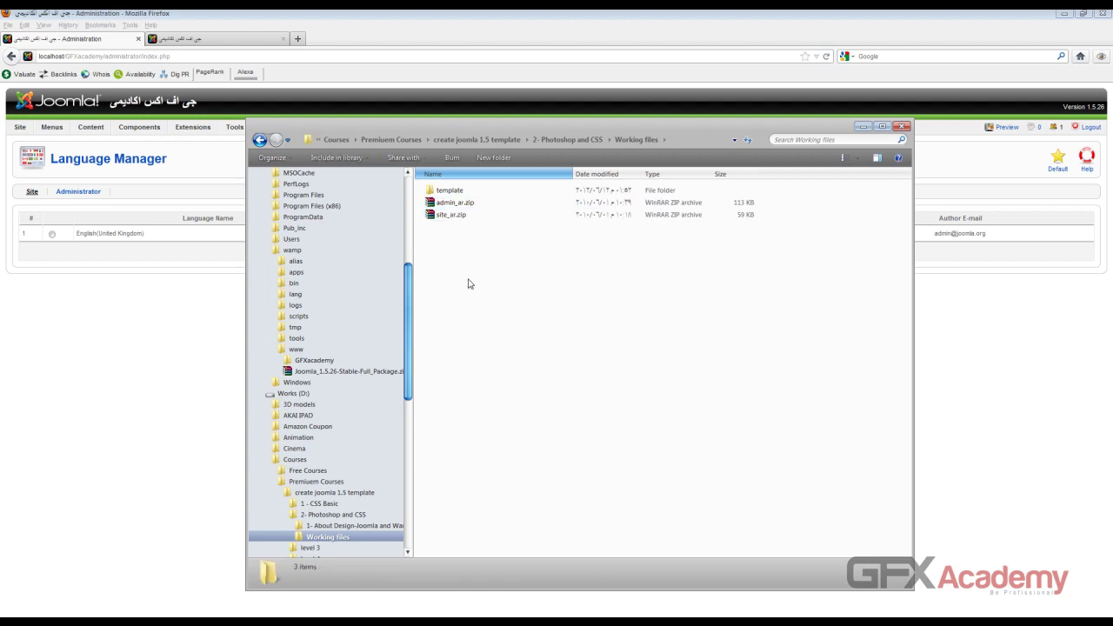
{"action": "left_click", "coordinate": [440, 217]}
{"action": "left_click", "coordinate": [452, 202]}
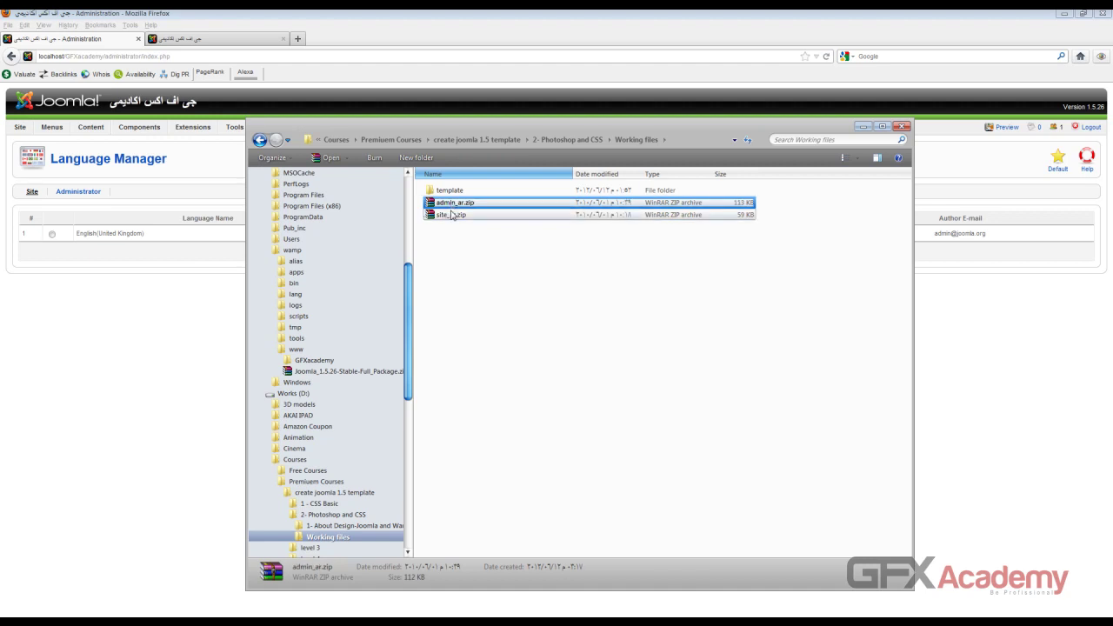
{"action": "left_click", "coordinate": [449, 216]}
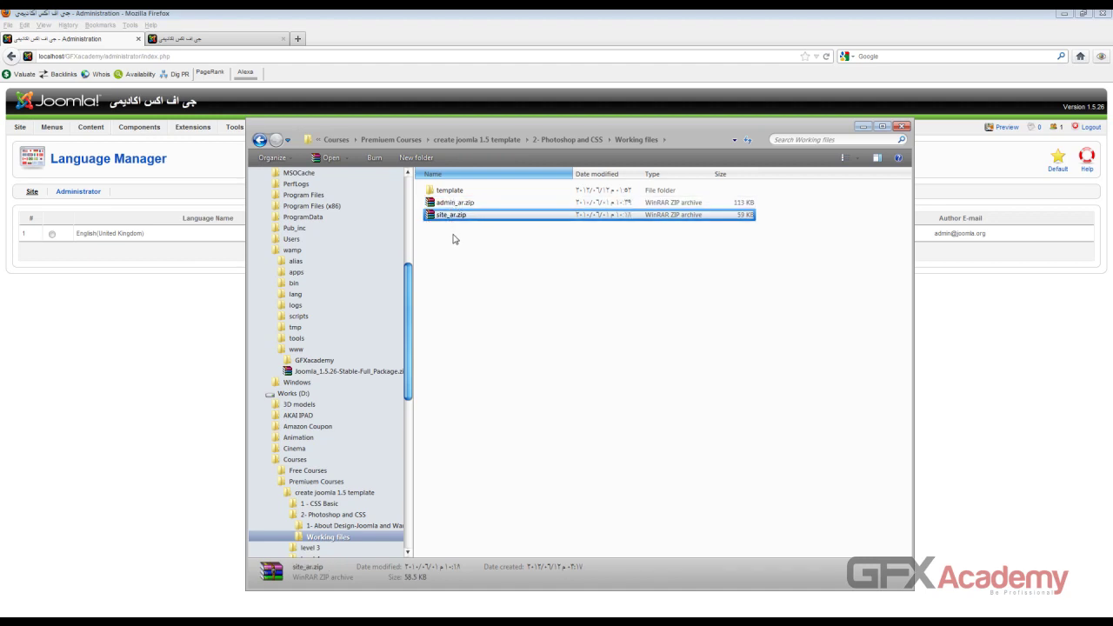
{"action": "right_click", "coordinate": [44, 10]}
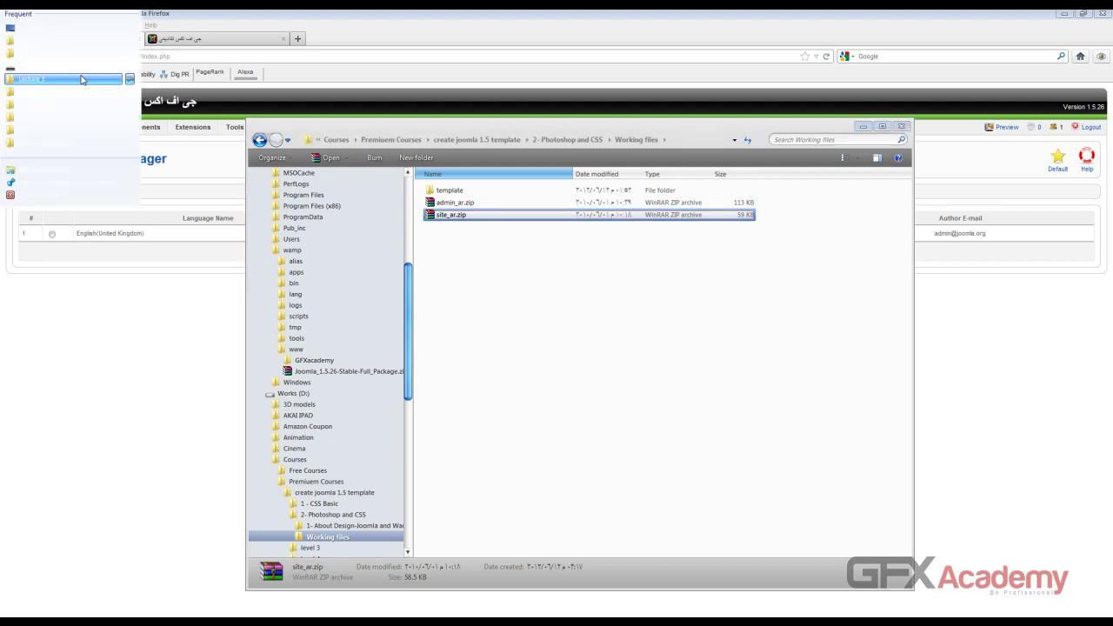
Step: Navigate to the C:\wamp\www\GFXacademy\language folder in a new Explorer window
{"action": "left_click", "coordinate": [73, 172]}
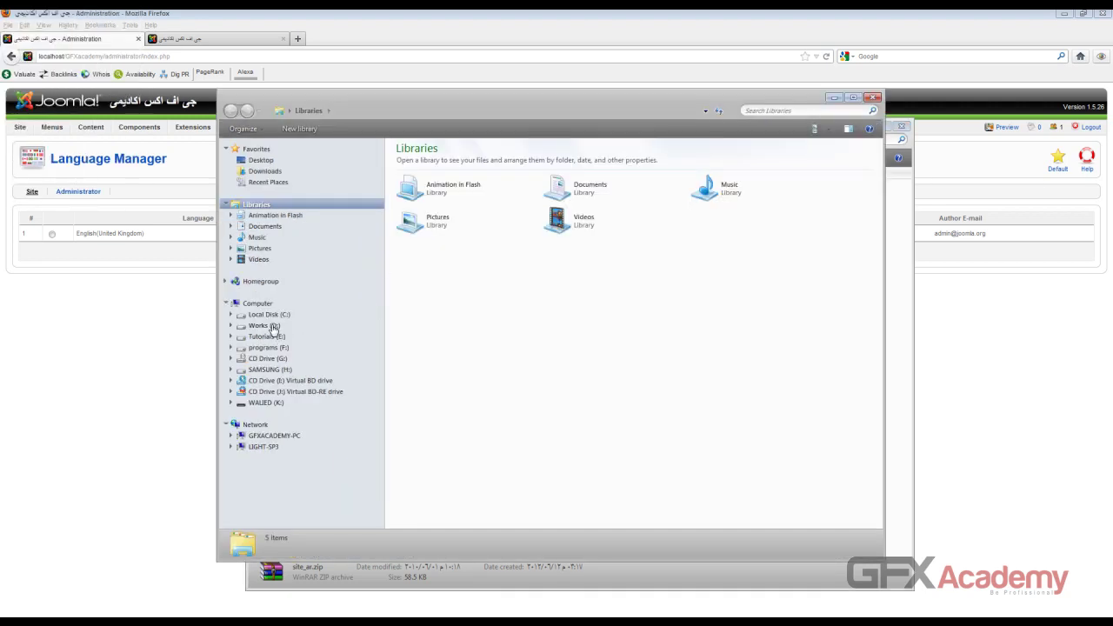
{"action": "left_click", "coordinate": [273, 326]}
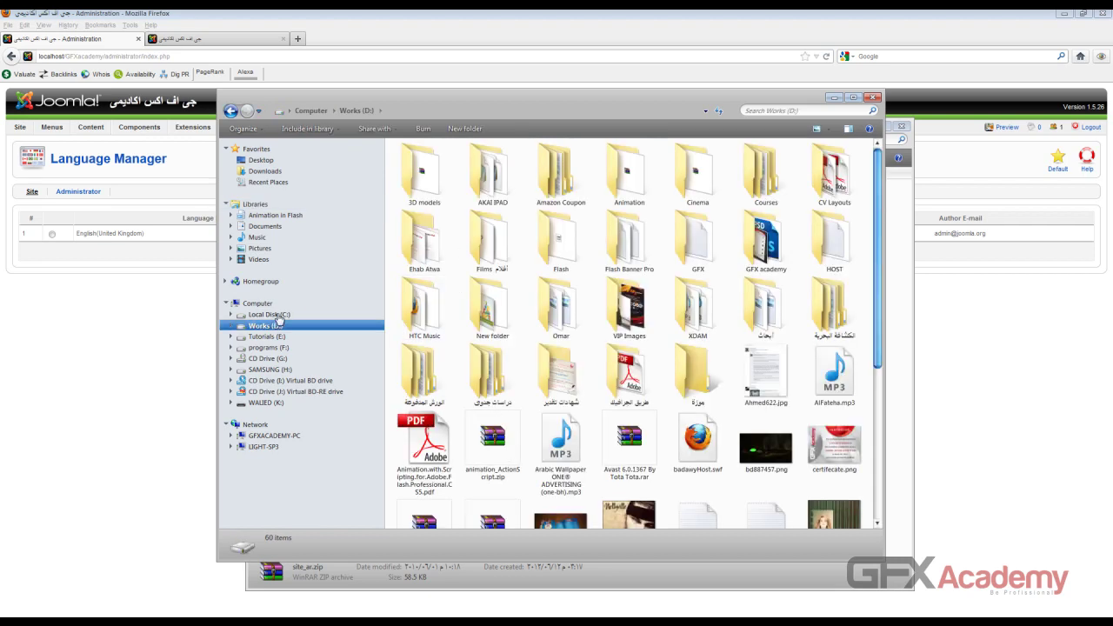
{"action": "left_click", "coordinate": [277, 316]}
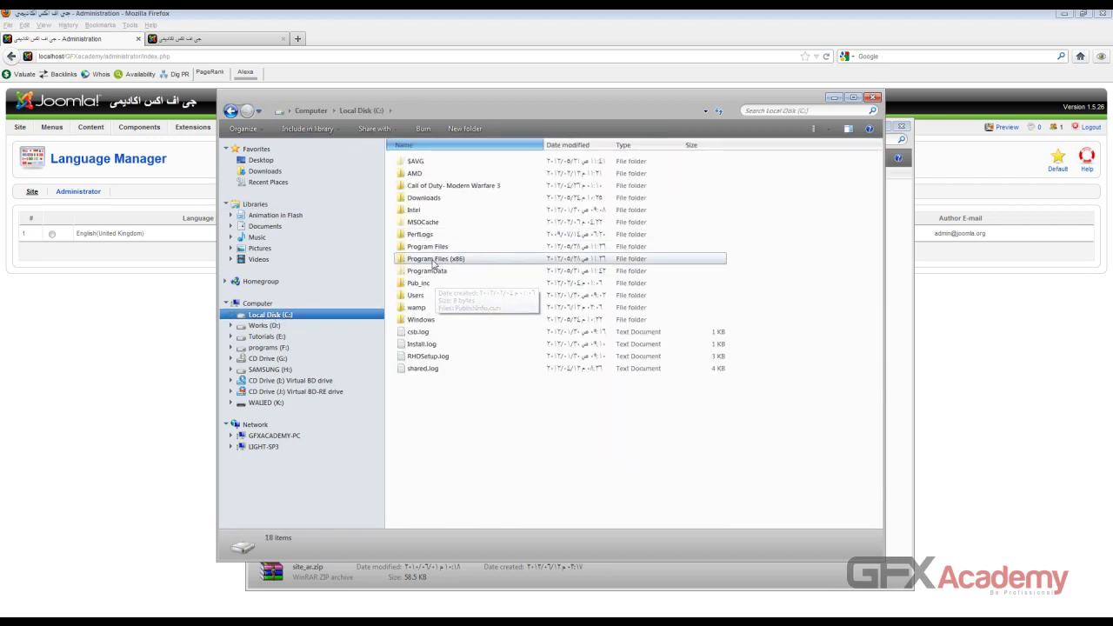
{"action": "double_click", "coordinate": [417, 307]}
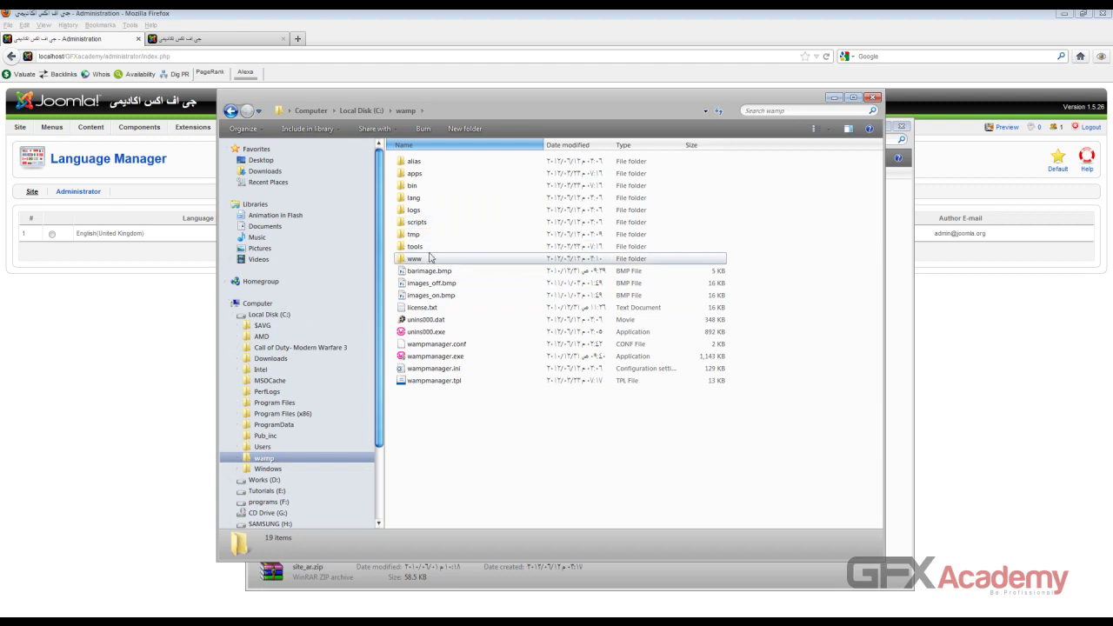
{"action": "double_click", "coordinate": [430, 257]}
{"action": "double_click", "coordinate": [425, 161]}
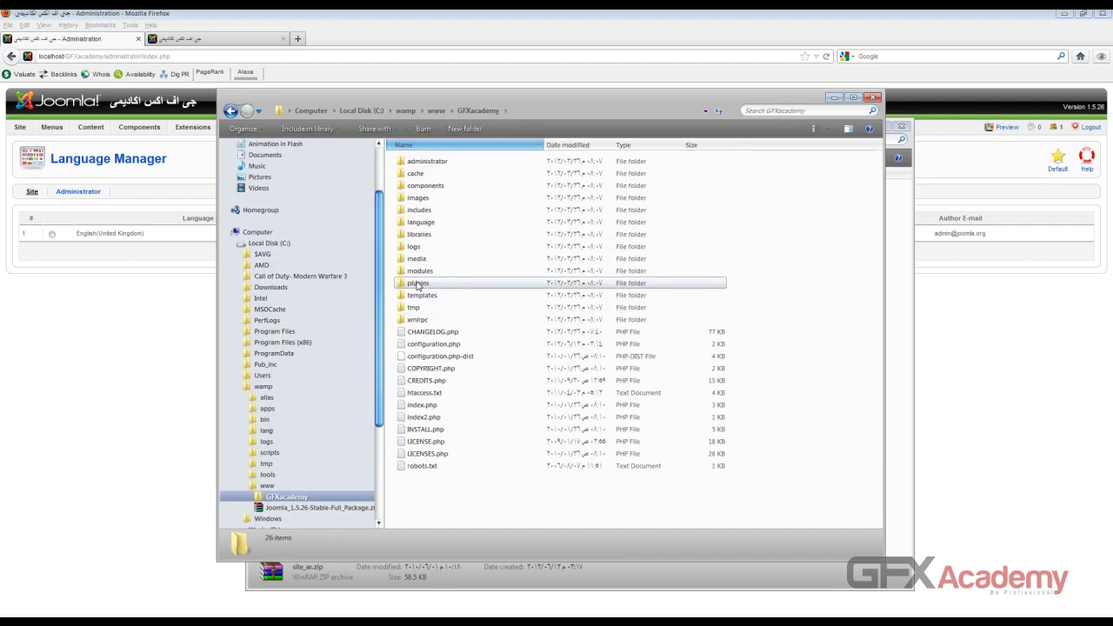
{"action": "left_click", "coordinate": [435, 227]}
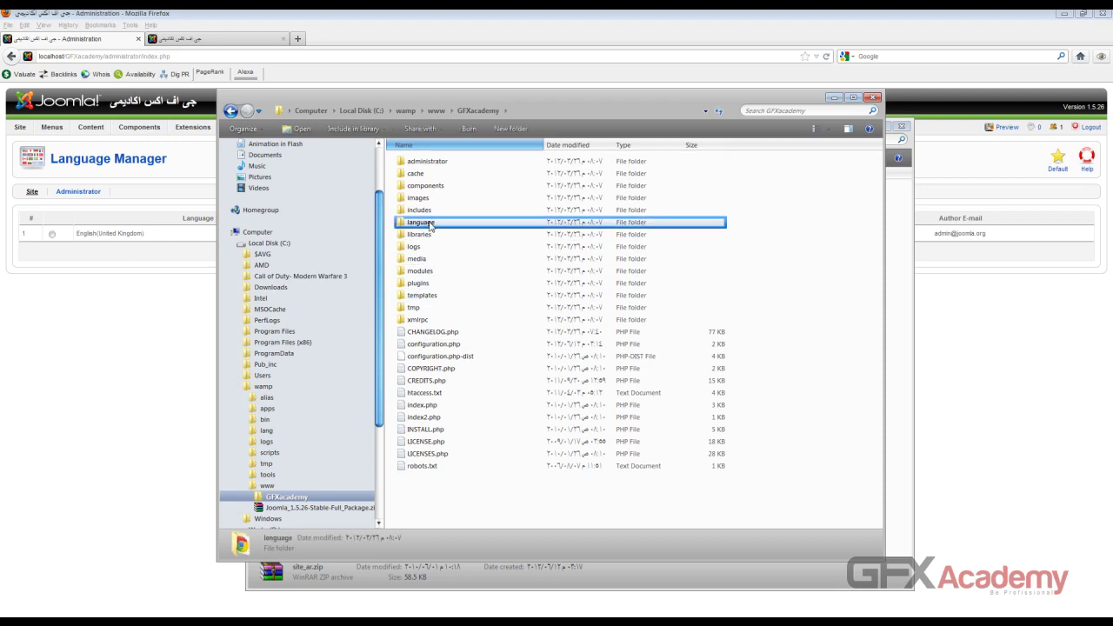
{"action": "double_click", "coordinate": [430, 224]}
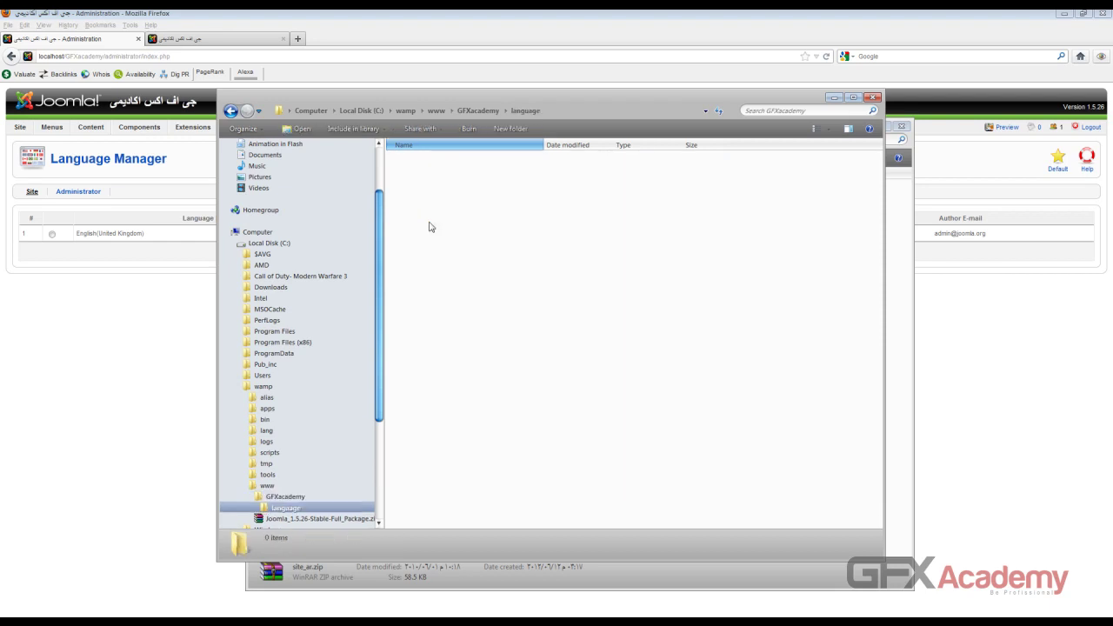
Step: Paste site_ar.zip into the language folder and extract it to a site_ar folder
{"action": "left_click", "coordinate": [419, 167]}
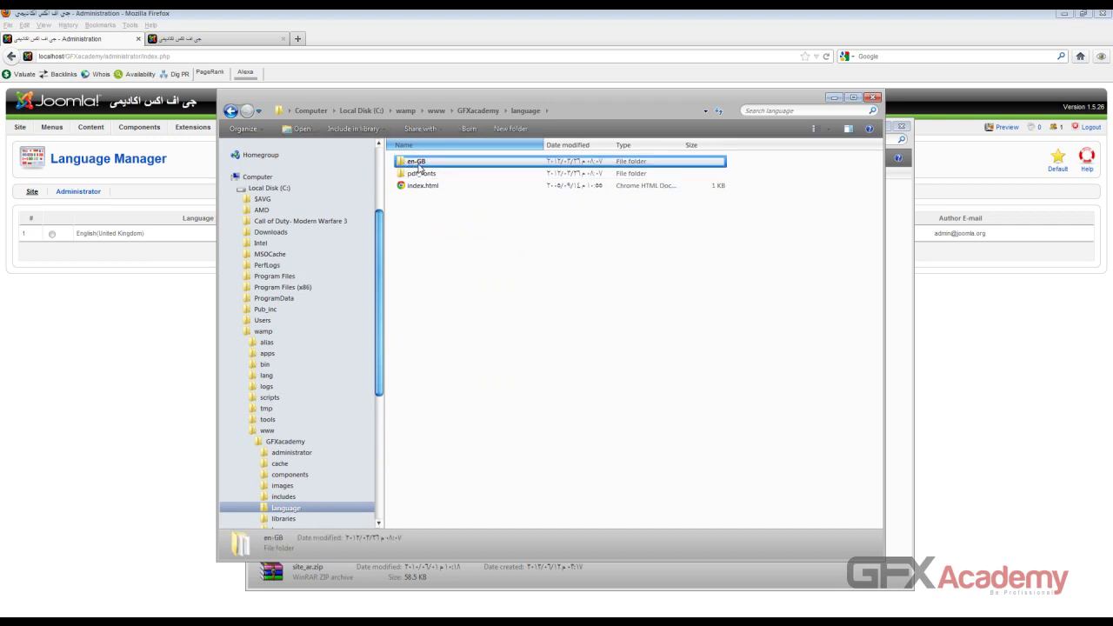
{"action": "right_click", "coordinate": [425, 275]}
{"action": "left_click", "coordinate": [446, 369]}
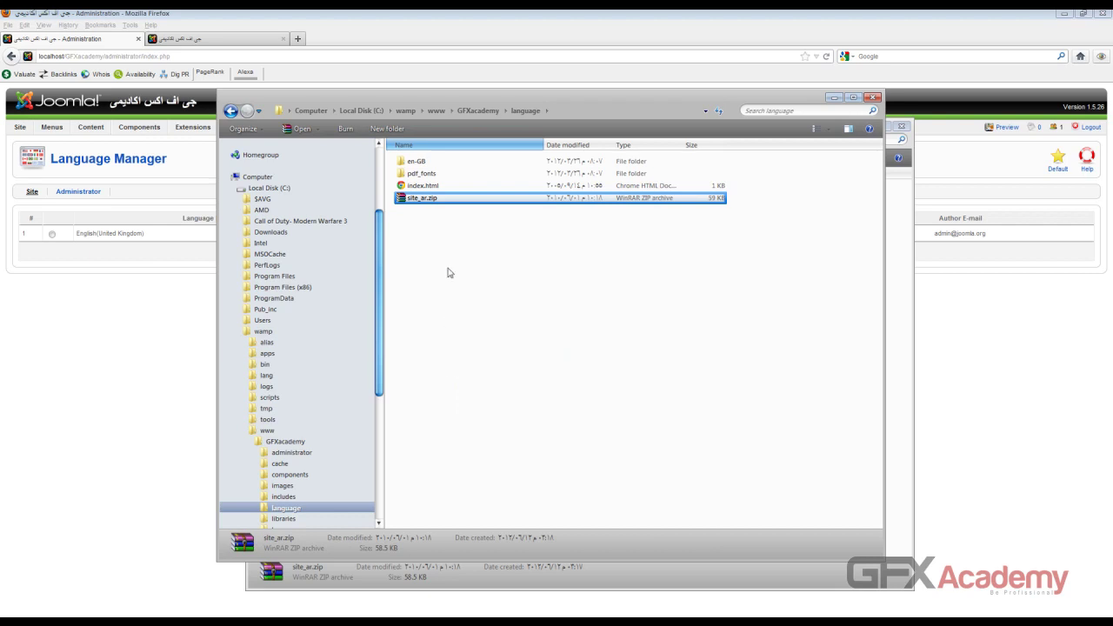
{"action": "right_click", "coordinate": [421, 203]}
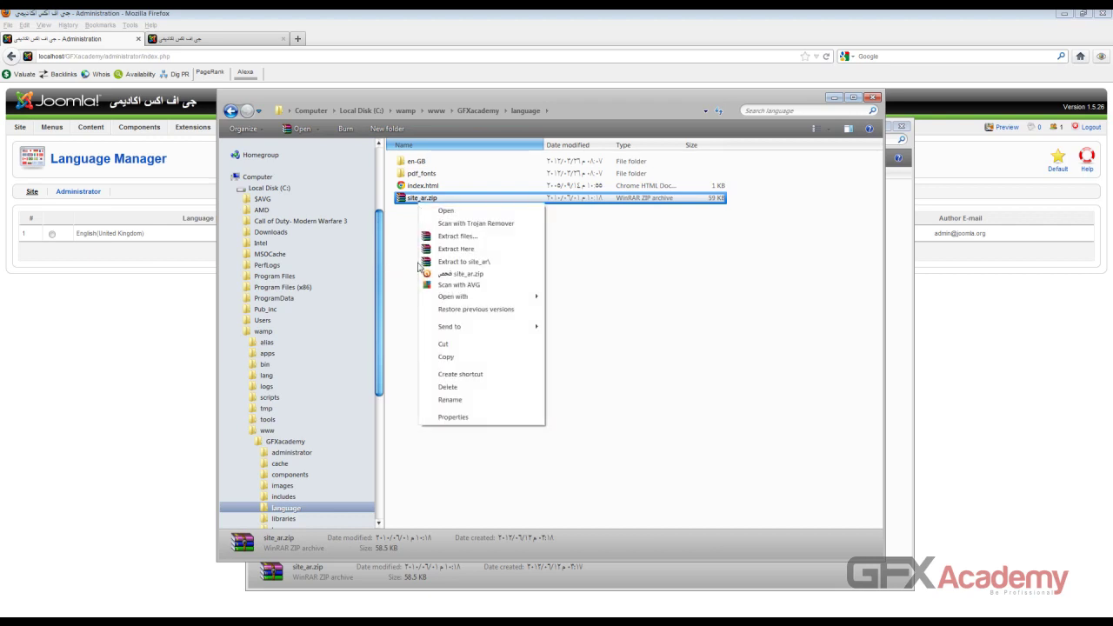
{"action": "left_click", "coordinate": [474, 263]}
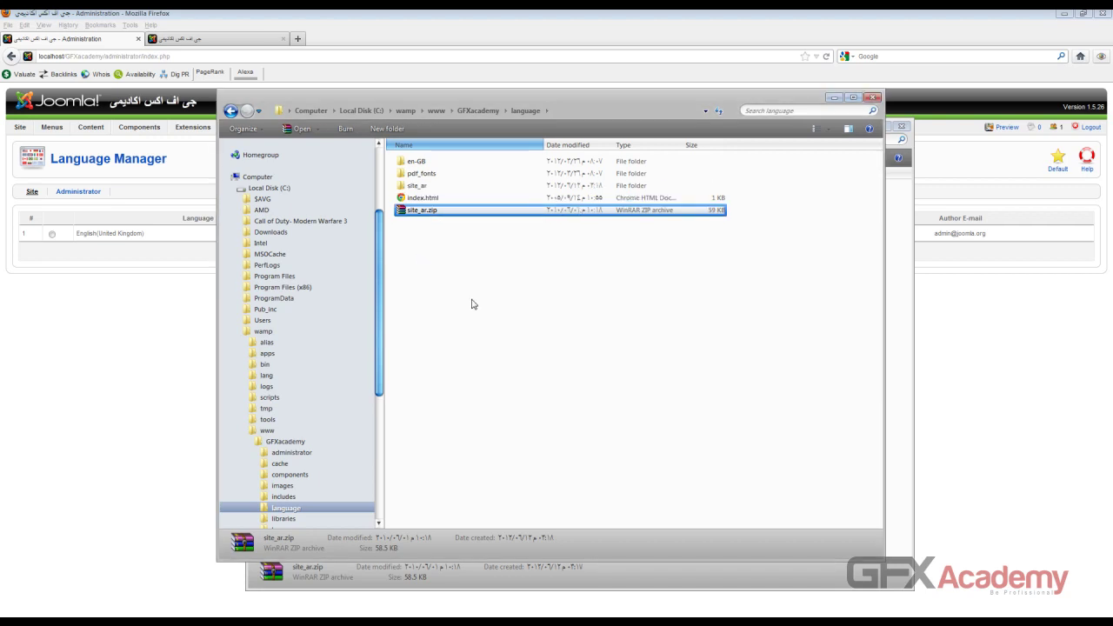
Step: Reload the Language Manager twice, confirming Resend each time
{"action": "left_click", "coordinate": [97, 337]}
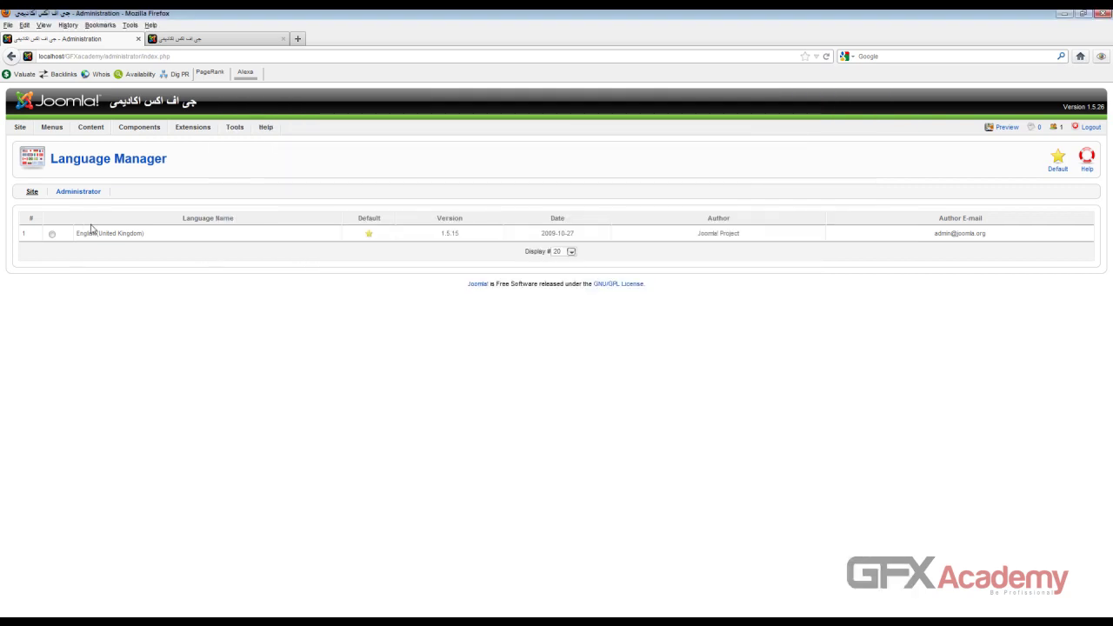
{"action": "left_click_drag", "start_coordinate": [77, 233], "coordinate": [113, 233]}
{"action": "left_click", "coordinate": [826, 56]}
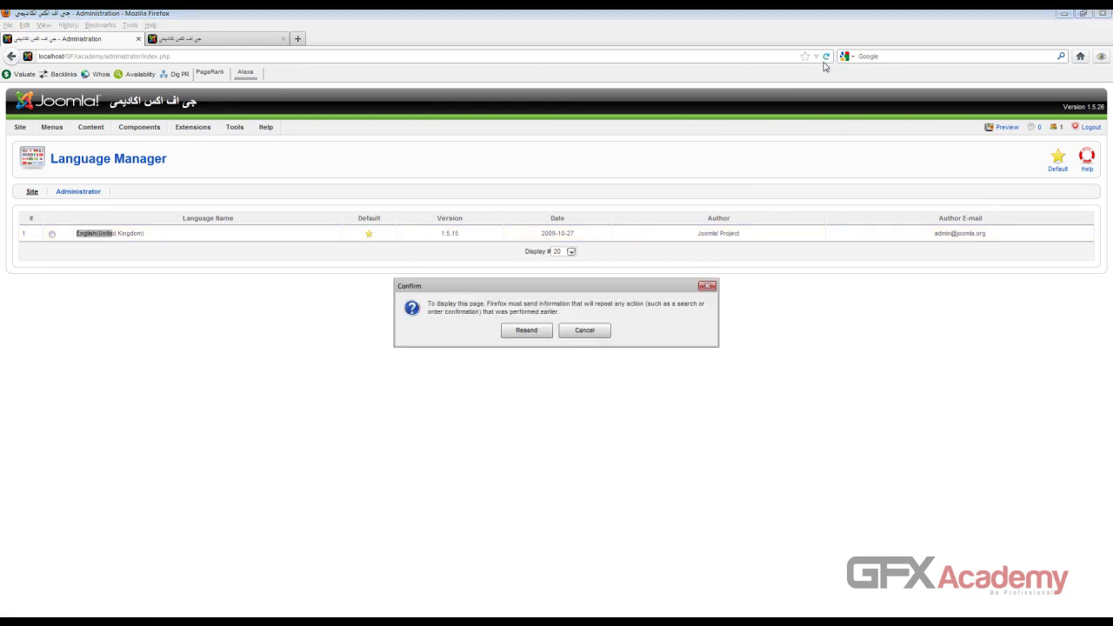
{"action": "left_click", "coordinate": [526, 335]}
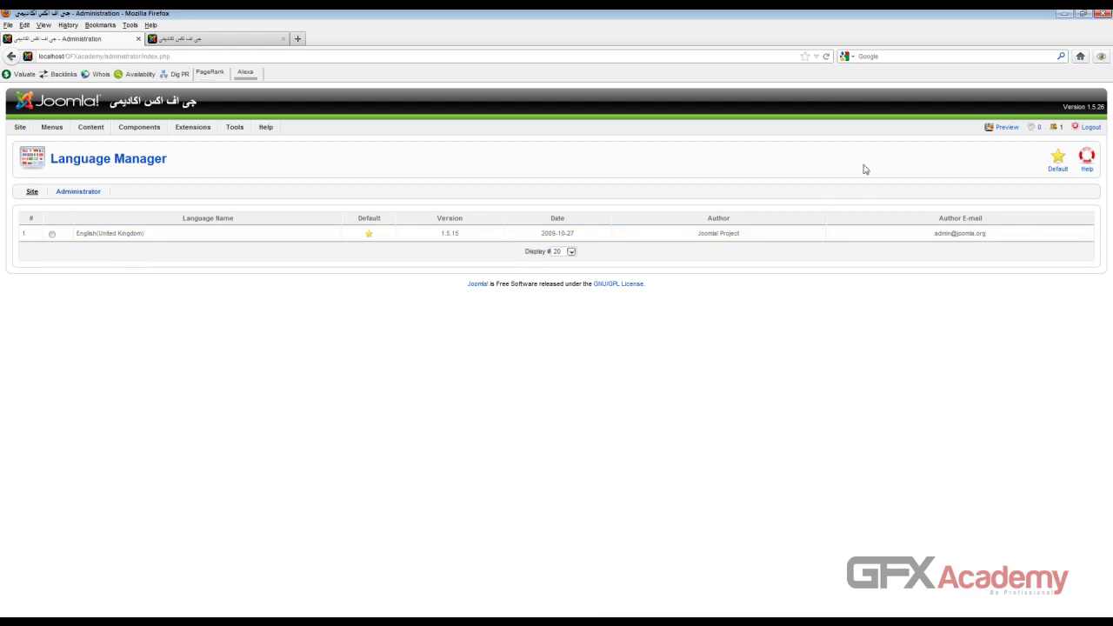
{"action": "left_click", "coordinate": [827, 56]}
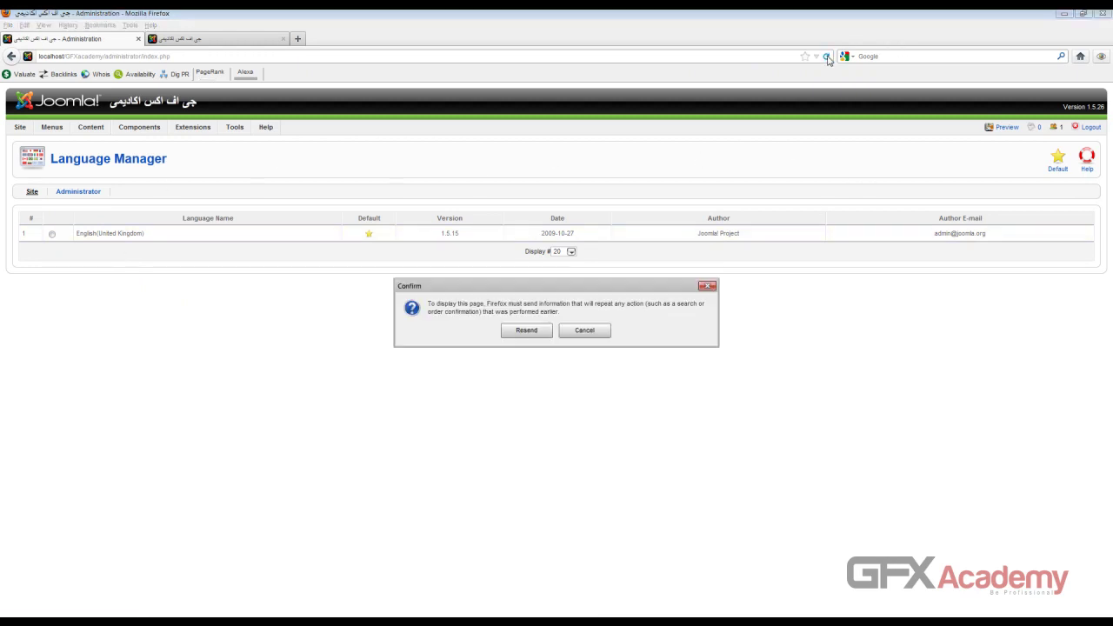
{"action": "left_click", "coordinate": [528, 334]}
Step: Paste admin_ar.zip into the administrator language folder and extract it to admin_ar
{"action": "key", "text": "alt+Tab"}
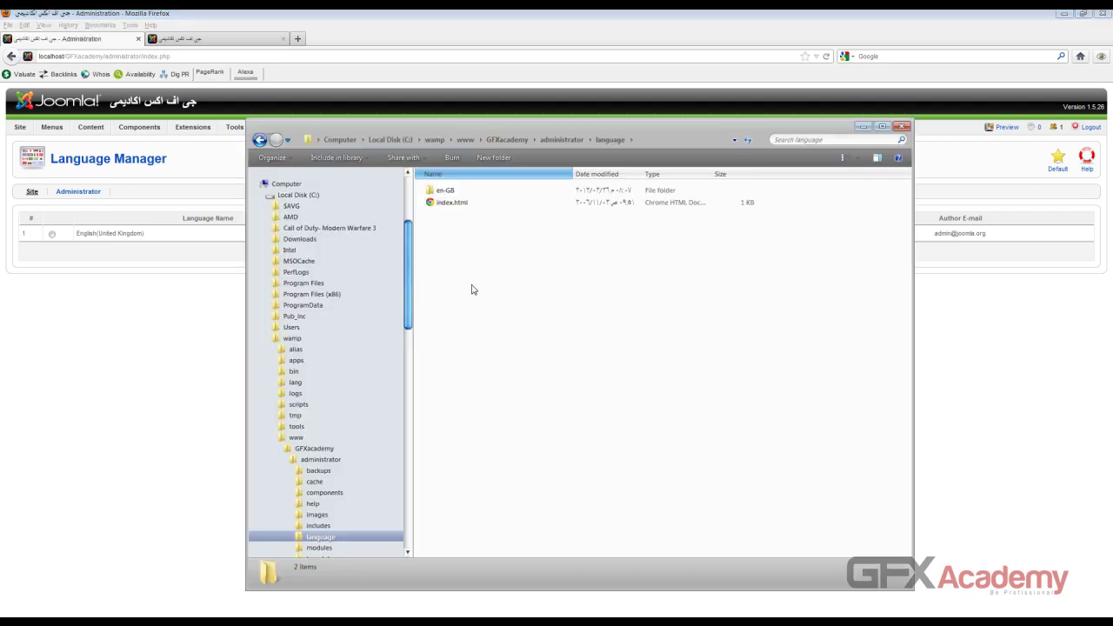
{"action": "key", "text": "ctrl+v"}
{"action": "right_click", "coordinate": [470, 203]}
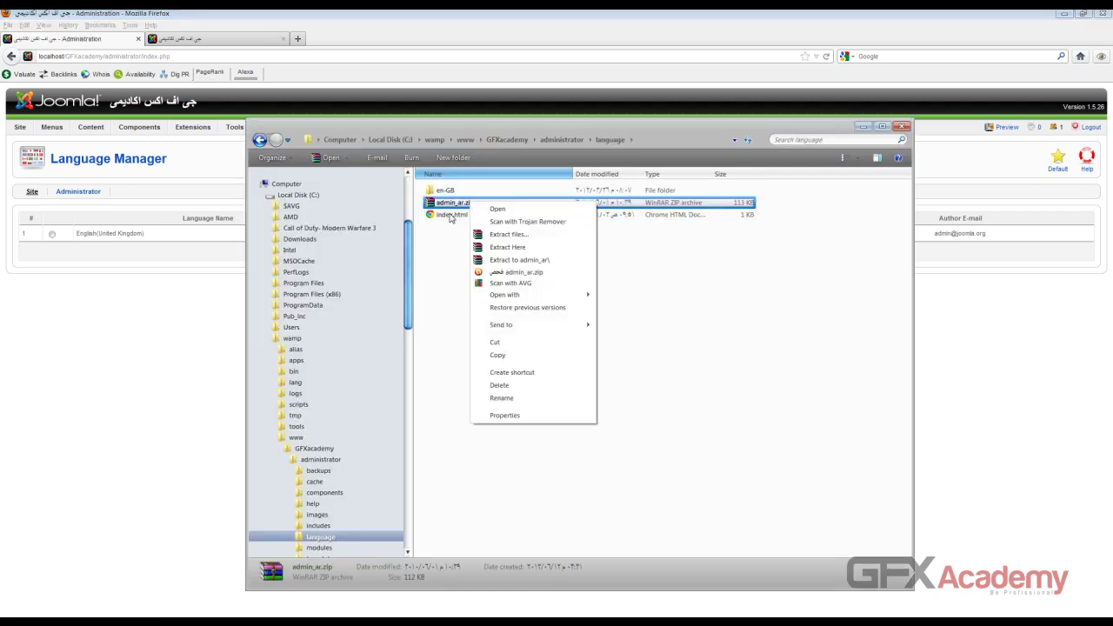
{"action": "left_click", "coordinate": [520, 261]}
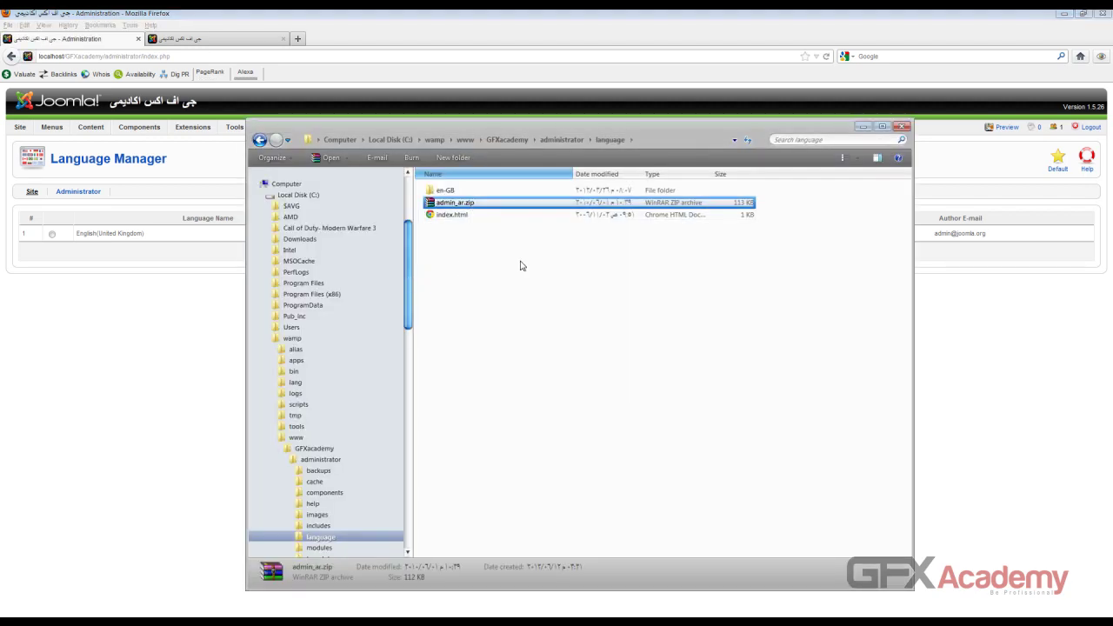
Step: Refresh the Language Manager and check the Administrator and Site language lists
{"action": "left_click", "coordinate": [172, 376]}
{"action": "key", "text": "F5"}
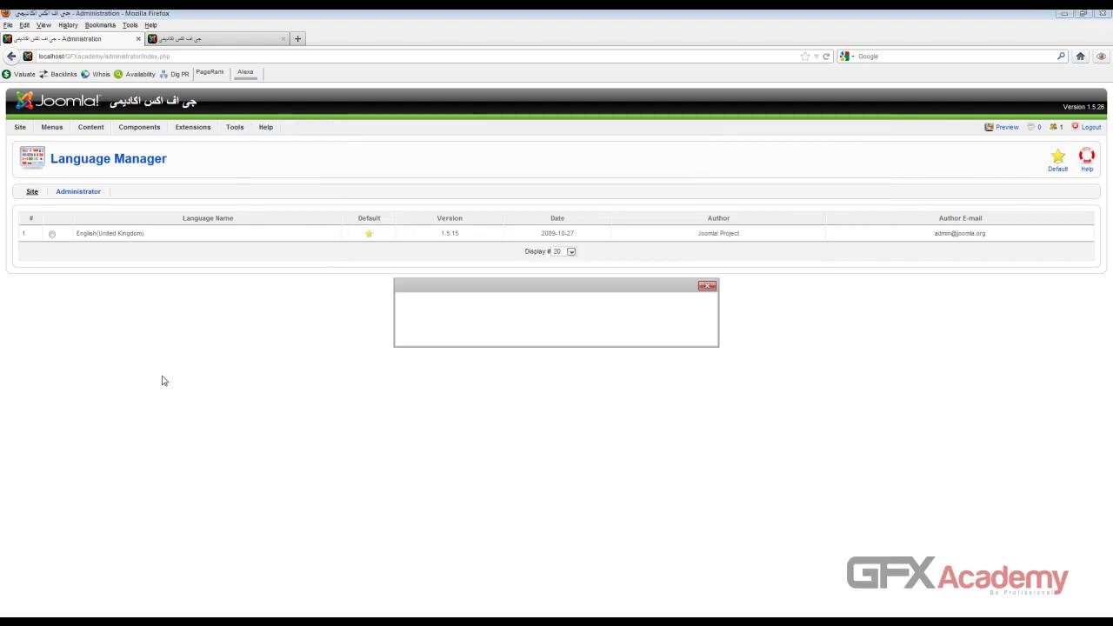
{"action": "left_click", "coordinate": [511, 331]}
{"action": "left_click", "coordinate": [95, 193]}
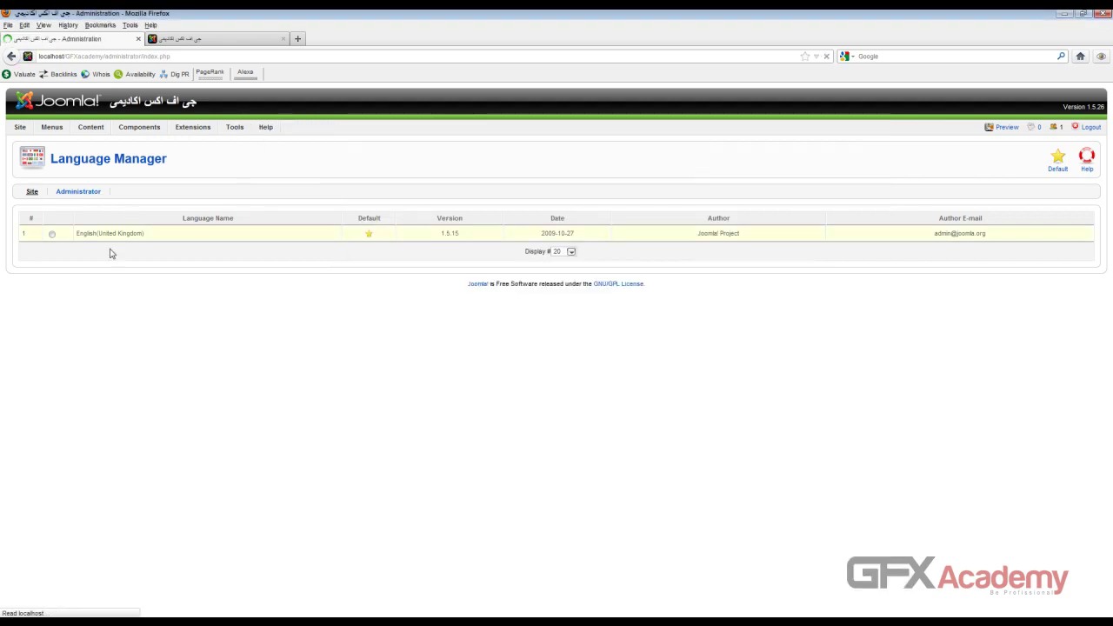
{"action": "left_click", "coordinate": [29, 193]}
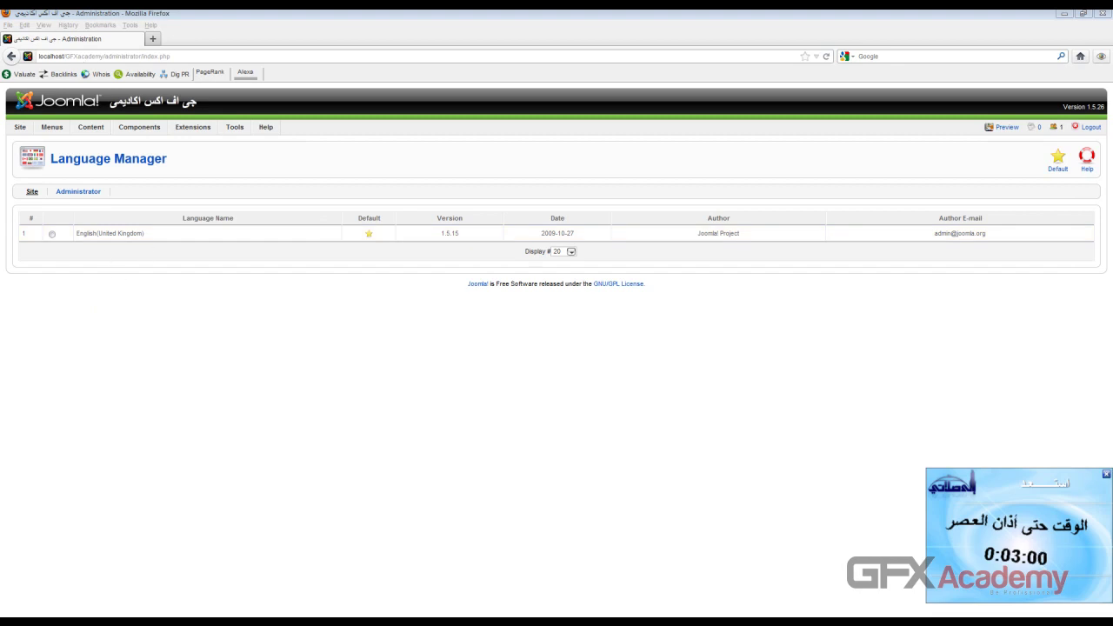
Step: Select site_ar.zip and open its extraction options, then close them without extracting
{"action": "left_click_drag", "start_coordinate": [0, 53], "coordinate": [50, 46]}
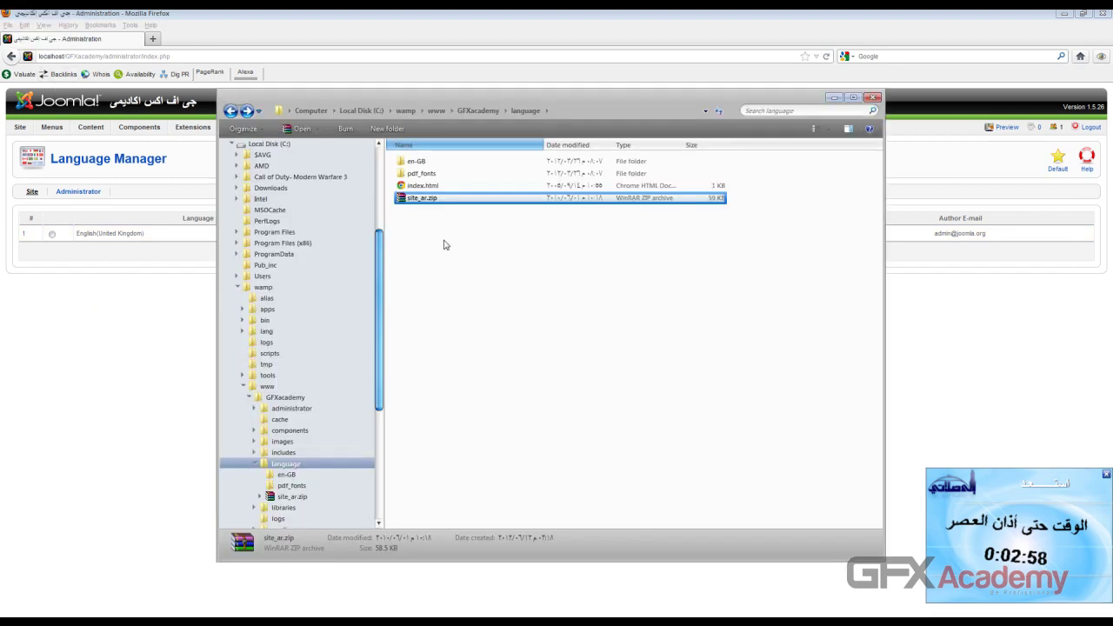
{"action": "left_click", "coordinate": [444, 245]}
{"action": "left_click", "coordinate": [429, 202]}
{"action": "left_click", "coordinate": [423, 220]}
{"action": "left_click", "coordinate": [419, 202]}
{"action": "right_click", "coordinate": [420, 203]}
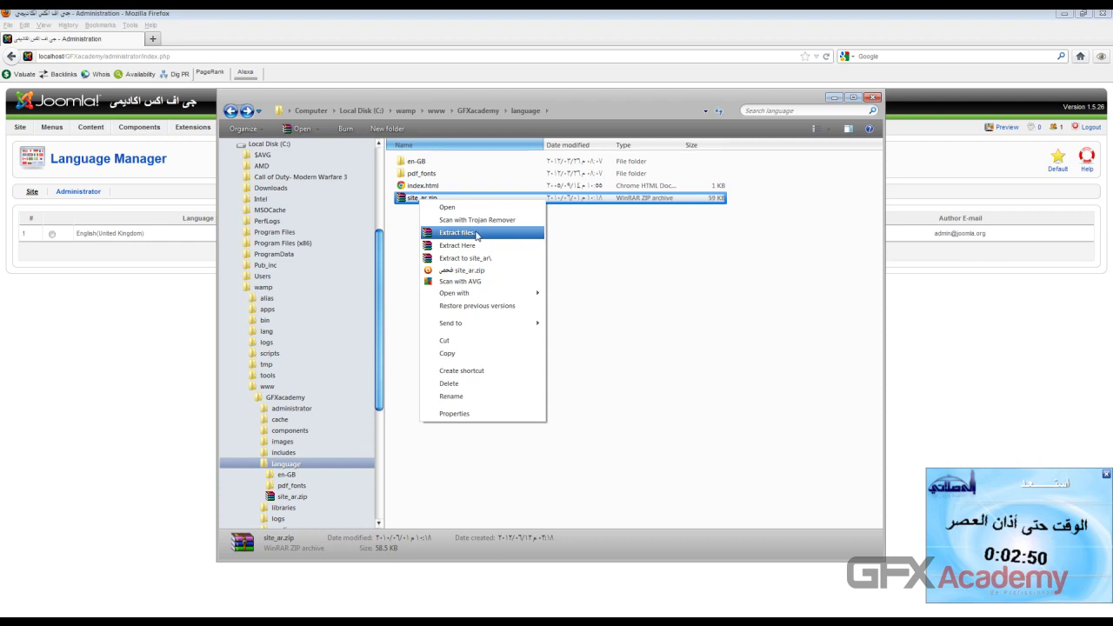
{"action": "left_click", "coordinate": [477, 234]}
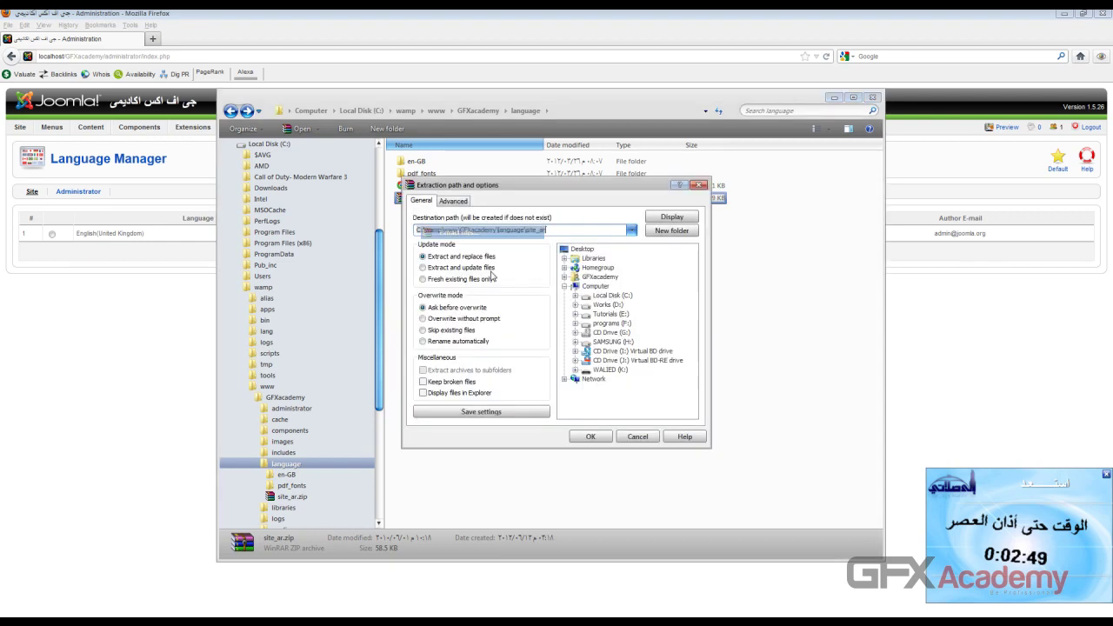
{"action": "left_click", "coordinate": [699, 185]}
Step: Extract site_ar.zip here, producing ar-DZ and arabic.php beside en-GB
{"action": "right_click", "coordinate": [426, 201]}
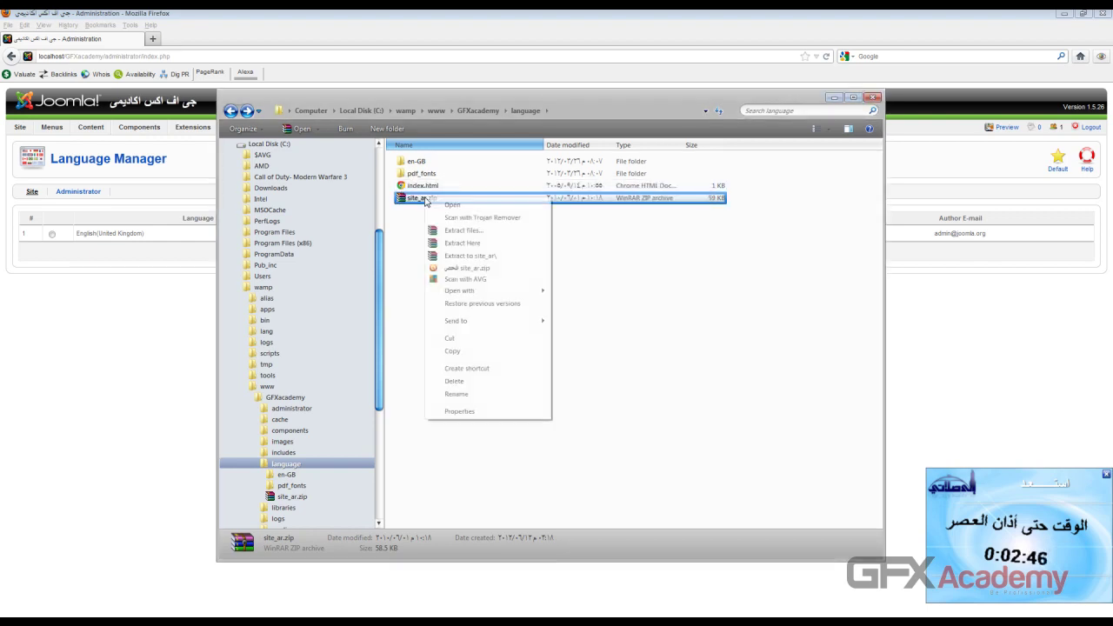
{"action": "left_click", "coordinate": [471, 244]}
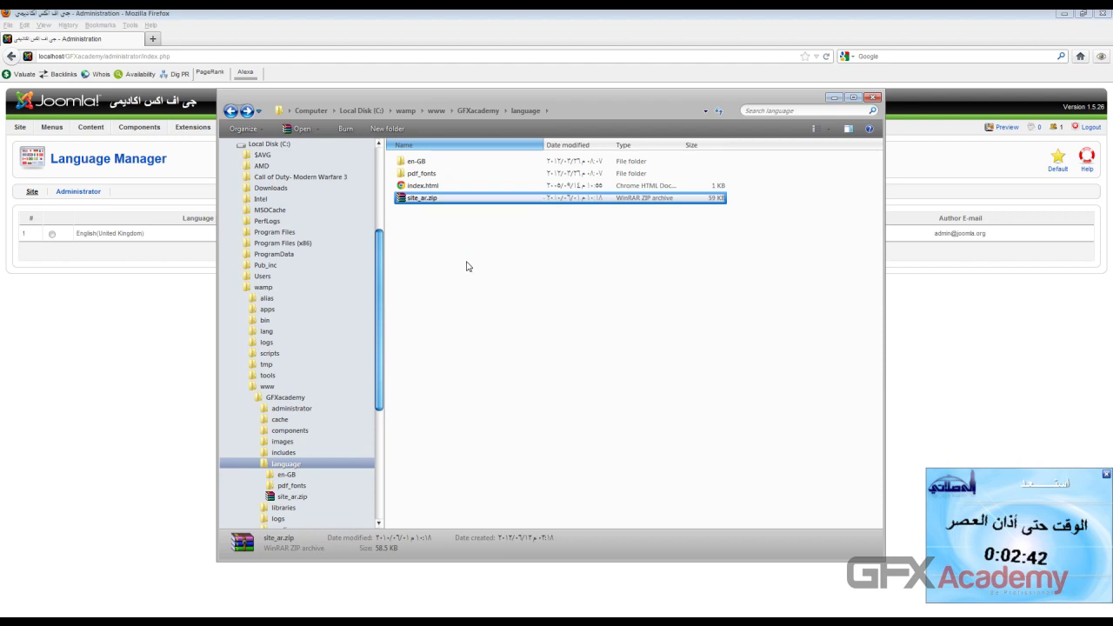
{"action": "left_click", "coordinate": [434, 202]}
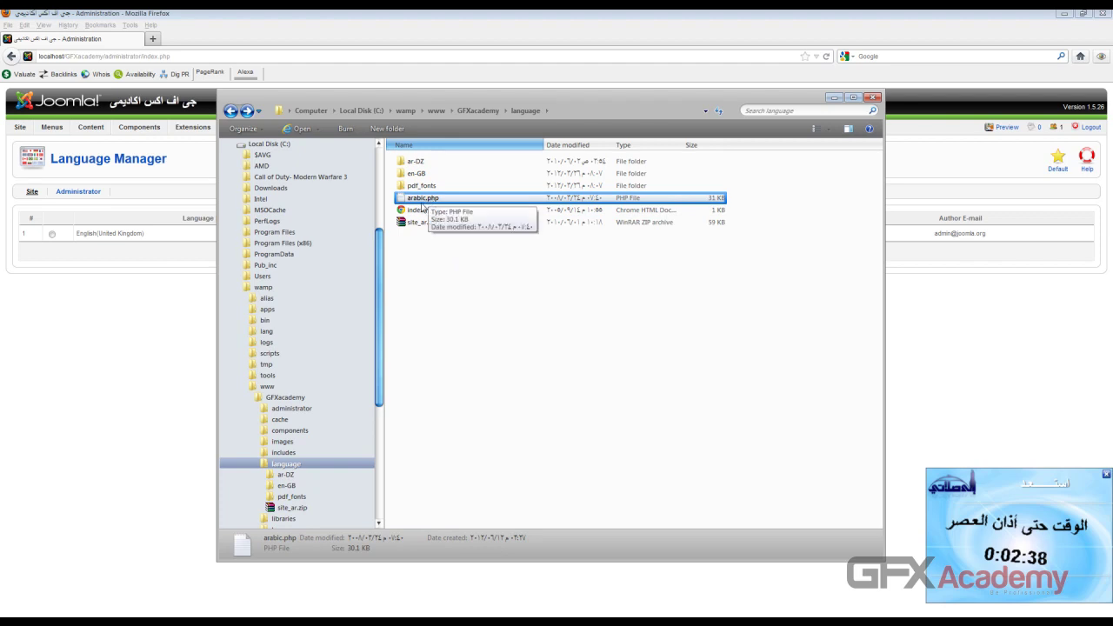
{"action": "key", "text": "Up"}
{"action": "key", "text": "Up"}
{"action": "key", "text": "Up"}
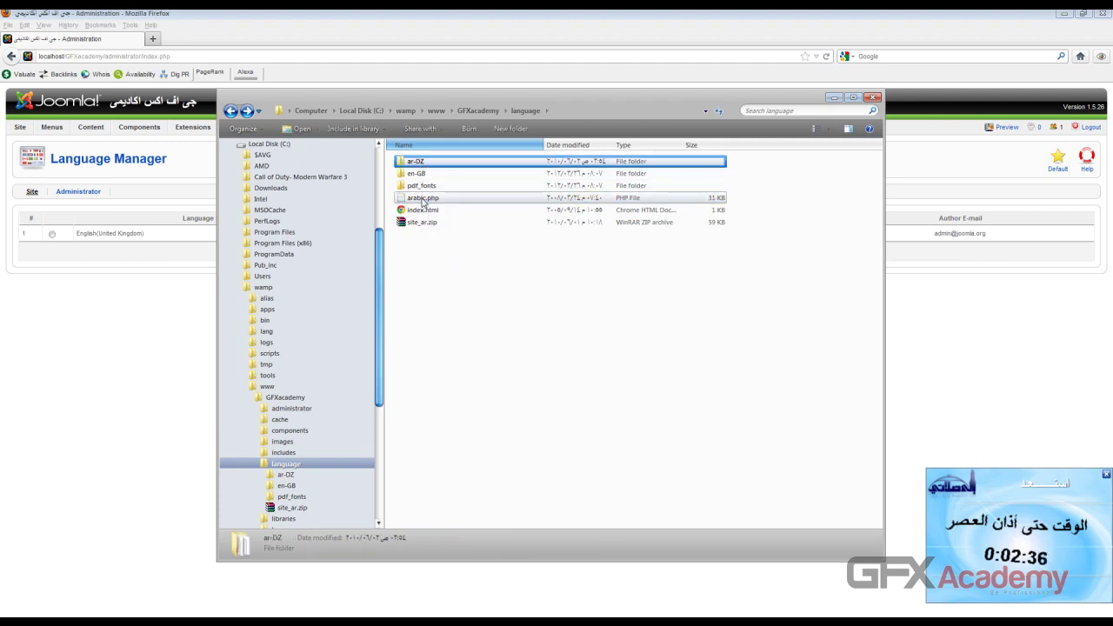
{"action": "left_click", "coordinate": [424, 202]}
{"action": "key", "text": "Up"}
{"action": "key", "text": "Up"}
{"action": "key", "text": "Up"}
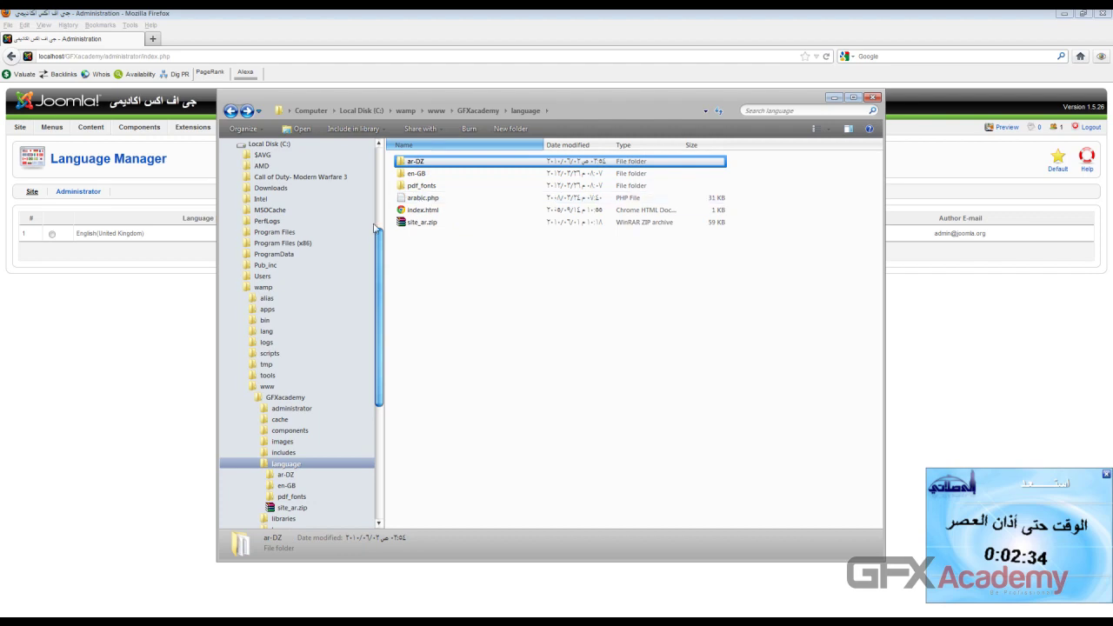
{"action": "left_click", "coordinate": [152, 306]}
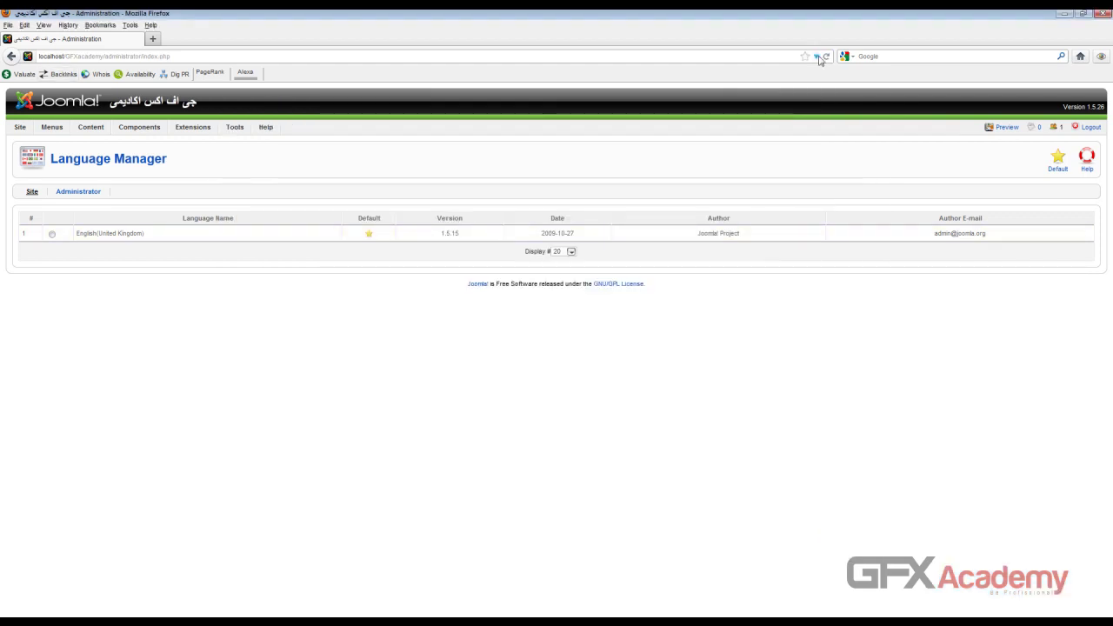
Step: Reload the Language Manager and make Arabic the default site language
{"action": "left_click", "coordinate": [826, 57]}
{"action": "left_click", "coordinate": [528, 329]}
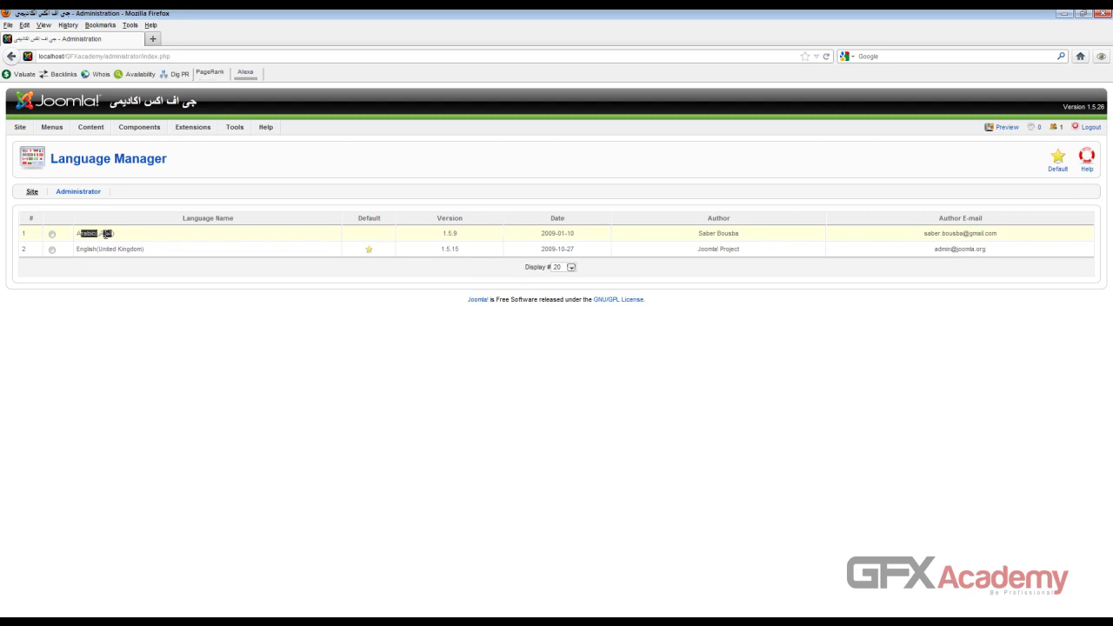
{"action": "left_click", "coordinate": [51, 234]}
{"action": "left_click", "coordinate": [1058, 160]}
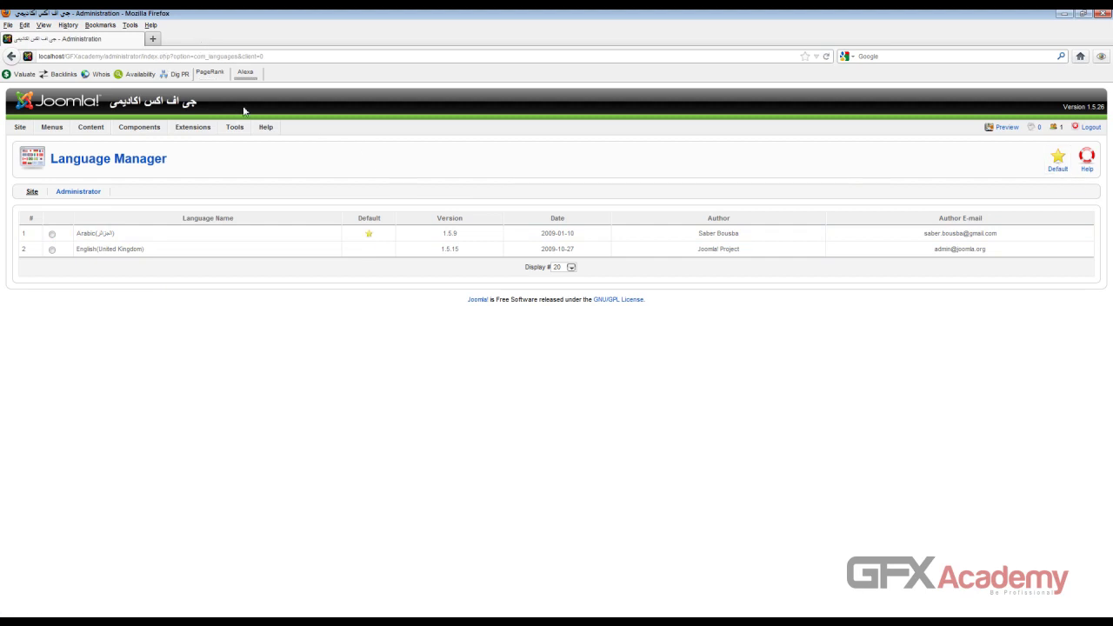
Step: Preview the Arabic front end in a new tab, then view the administrator languages list
{"action": "left_click", "coordinate": [1006, 127]}
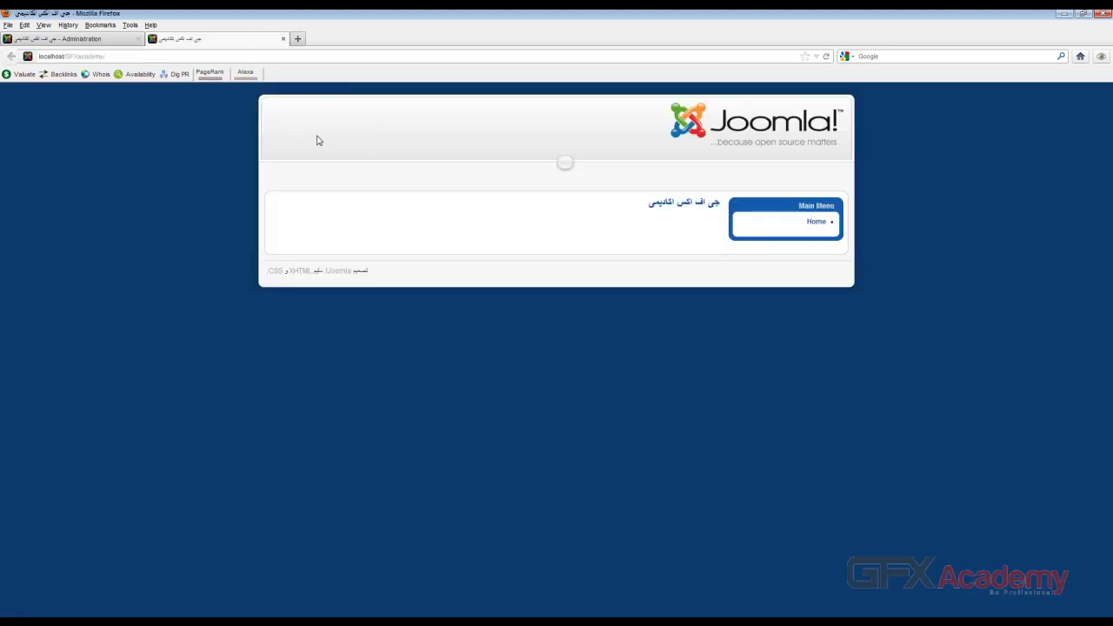
{"action": "left_click_drag", "start_coordinate": [665, 200], "coordinate": [721, 203]}
{"action": "left_click", "coordinate": [61, 38]}
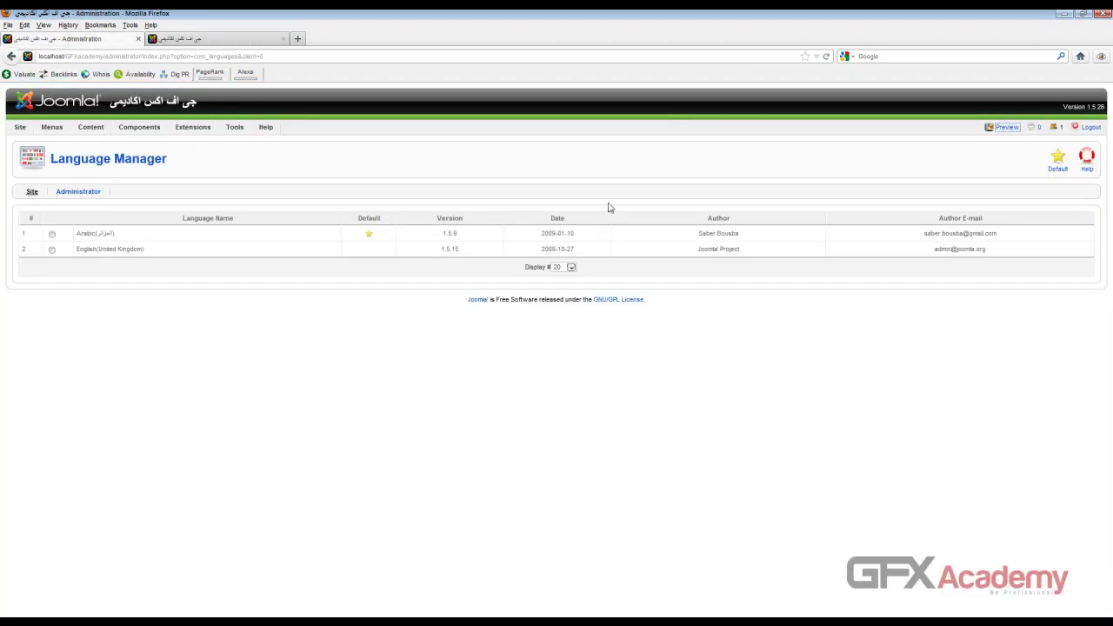
{"action": "left_click", "coordinate": [94, 192]}
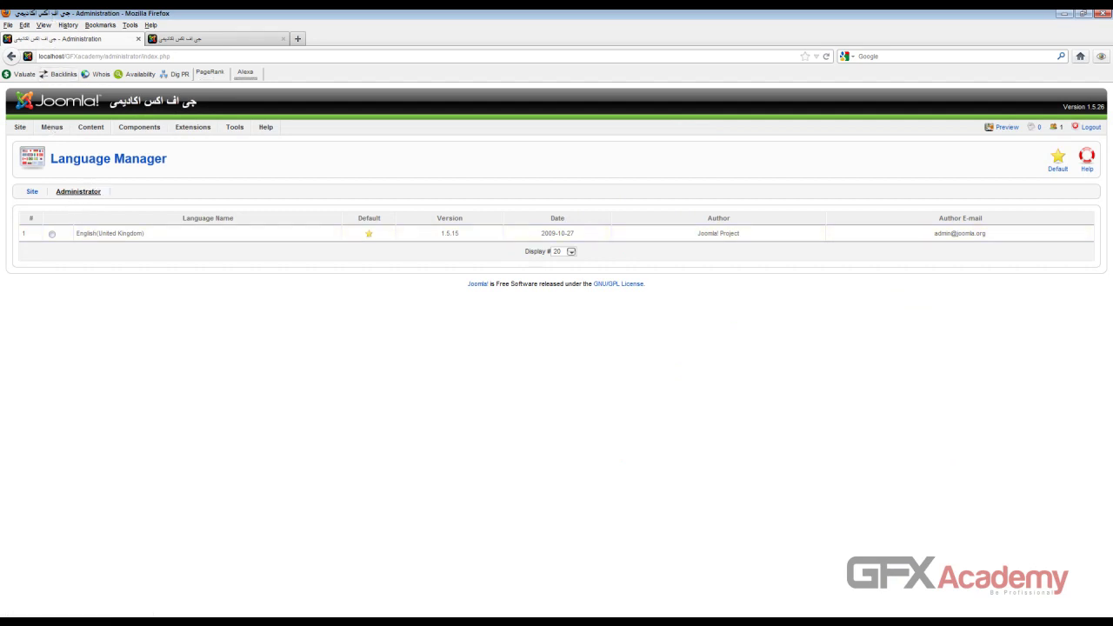
Step: Delete site_ar.zip from the GFXacademy site language folder
{"action": "mouse_move", "coordinate": [44, 2]}
{"action": "left_click", "coordinate": [46, 23]}
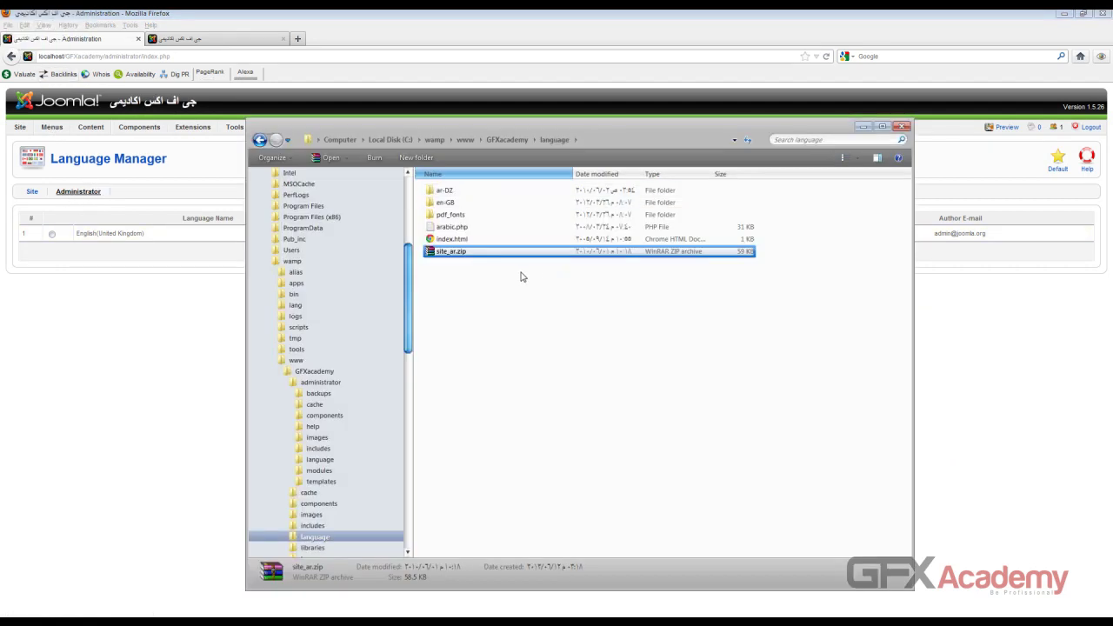
{"action": "left_click", "coordinate": [903, 129]}
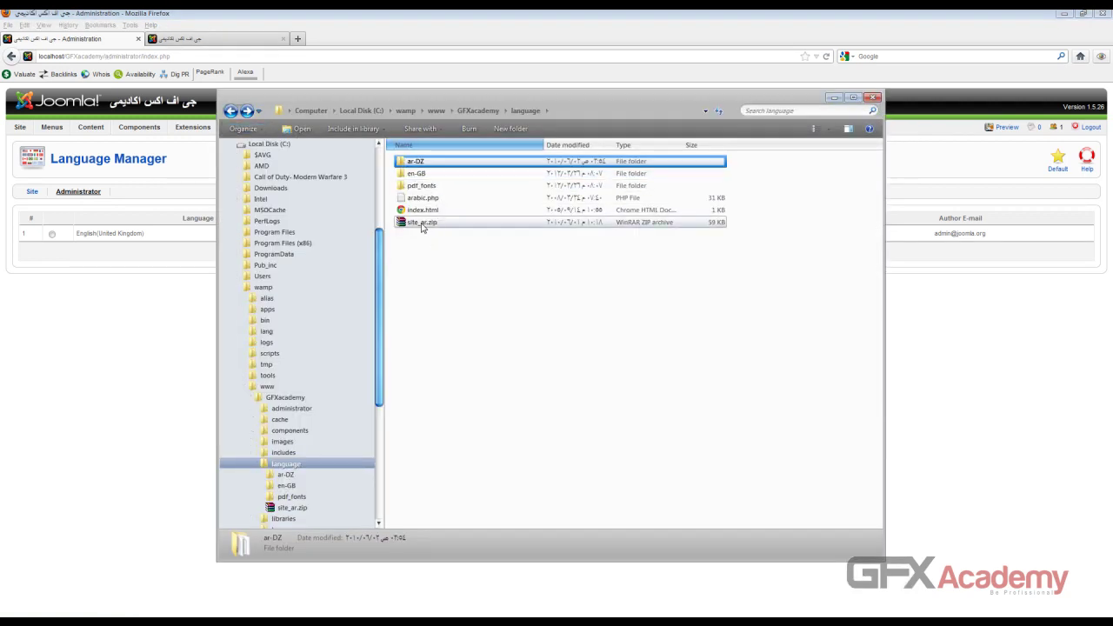
{"action": "left_click", "coordinate": [421, 223]}
{"action": "key", "text": "Delete"}
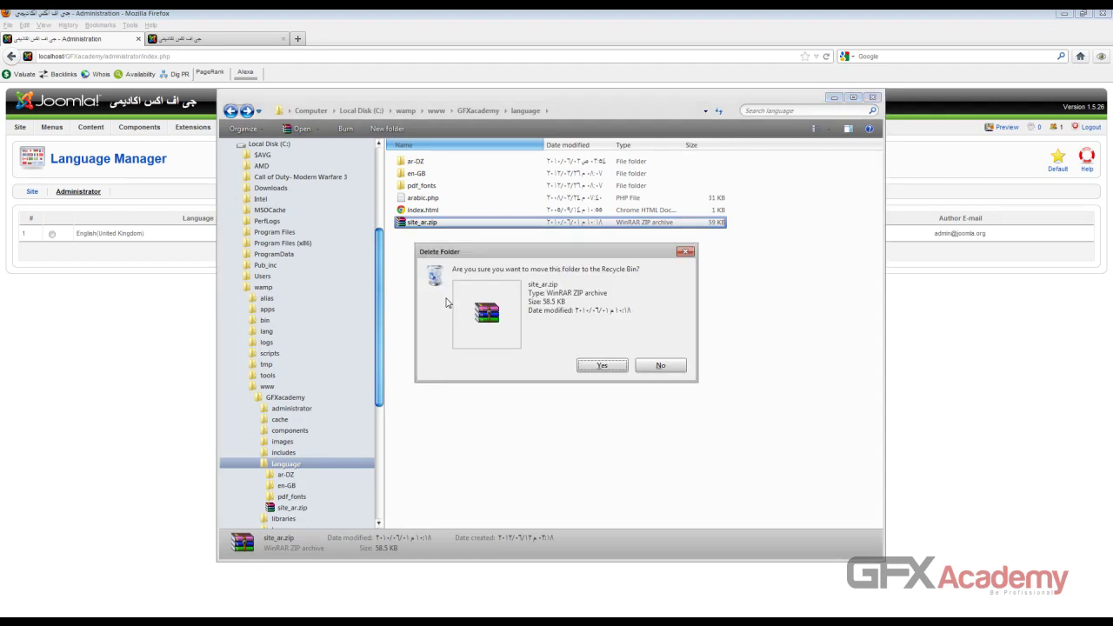
{"action": "key", "text": "Return"}
Step: Delete the admin_ar folder from GFXacademy\administrator\language
{"action": "left_click", "coordinate": [478, 110]}
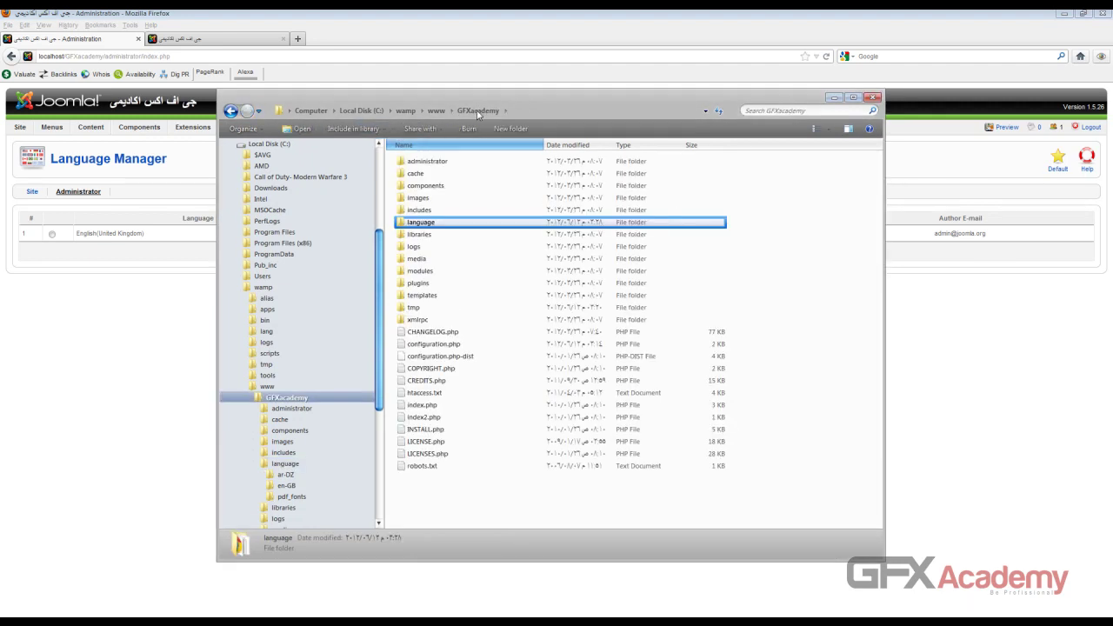
{"action": "double_click", "coordinate": [438, 165]}
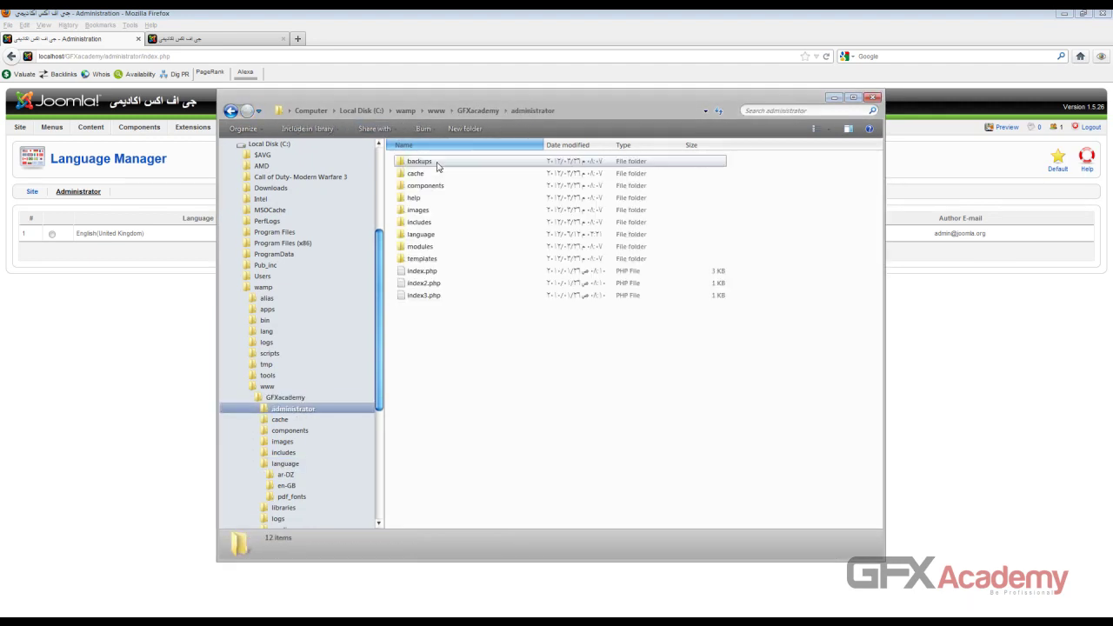
{"action": "double_click", "coordinate": [422, 235]}
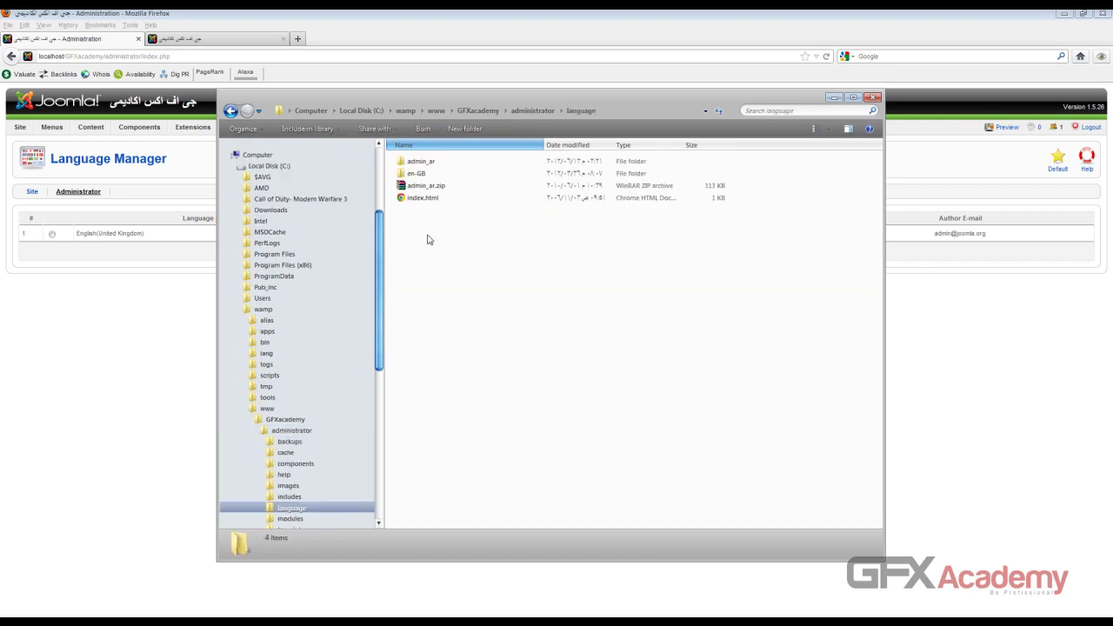
{"action": "left_click", "coordinate": [434, 164]}
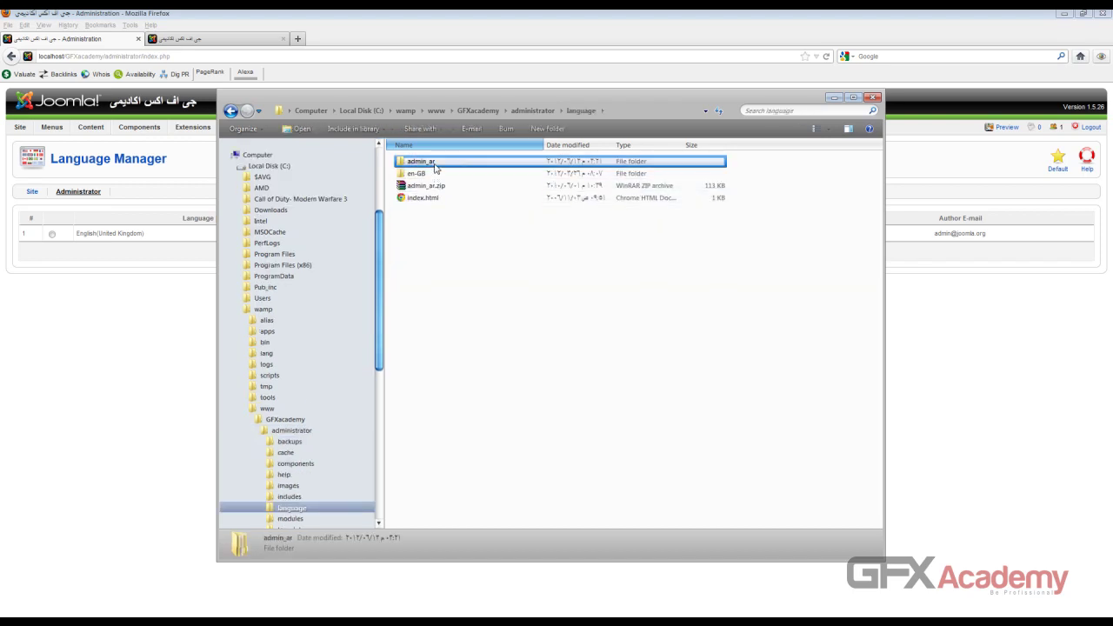
{"action": "key", "text": "Delete"}
{"action": "key", "text": "Return"}
Step: Extract admin_ar.zip here, producing the ar-DZ folder, then return to the browser
{"action": "right_click", "coordinate": [439, 172]}
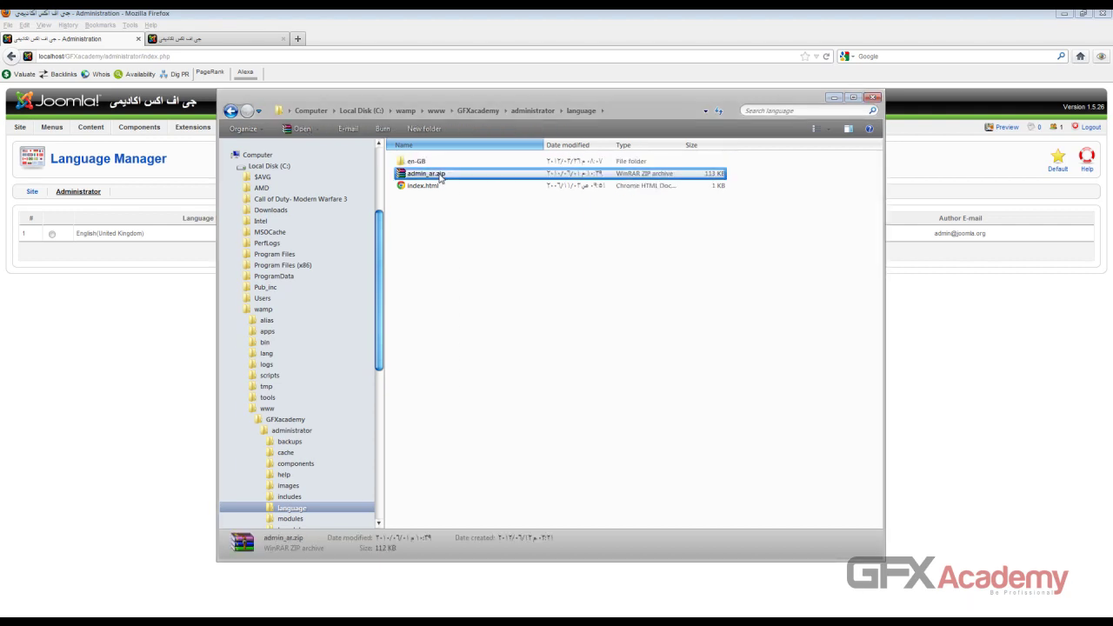
{"action": "left_click", "coordinate": [461, 222]}
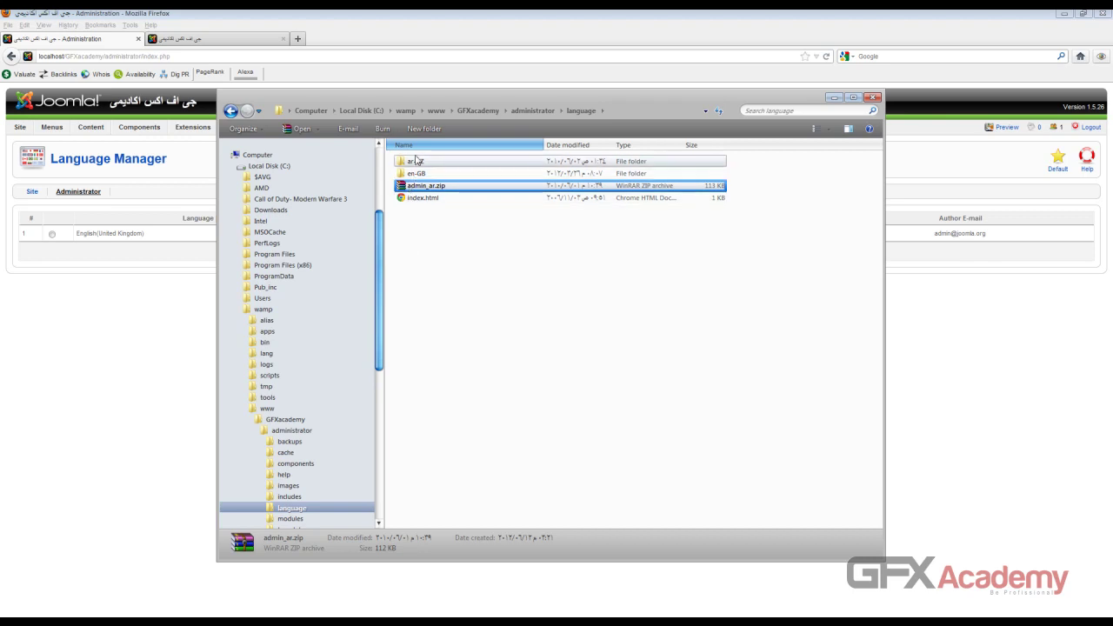
{"action": "left_click", "coordinate": [418, 162]}
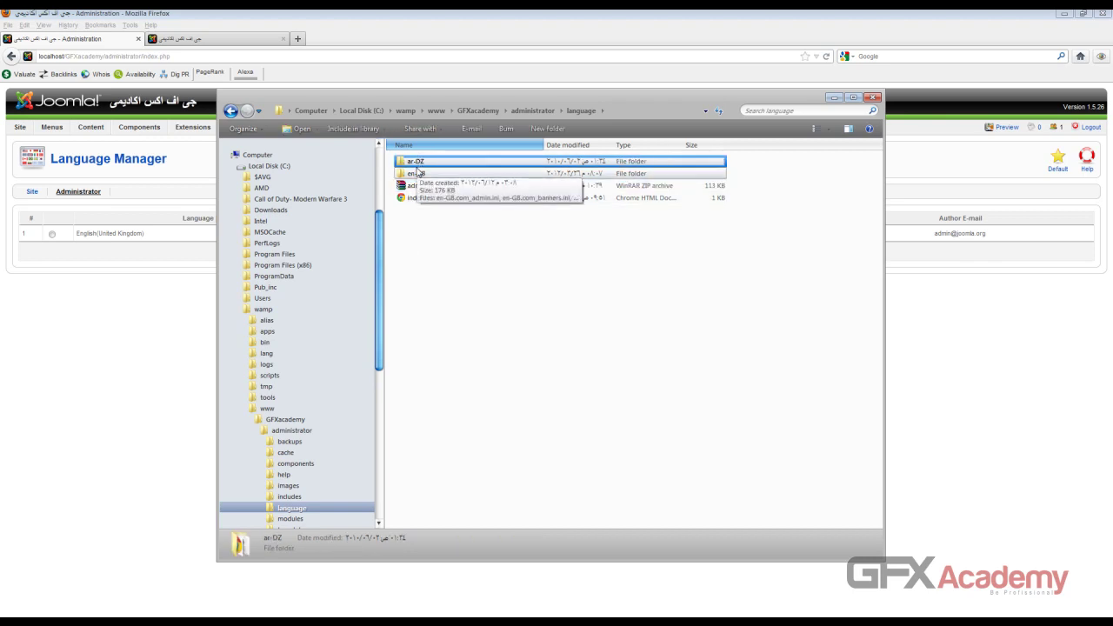
{"action": "left_click", "coordinate": [154, 57]}
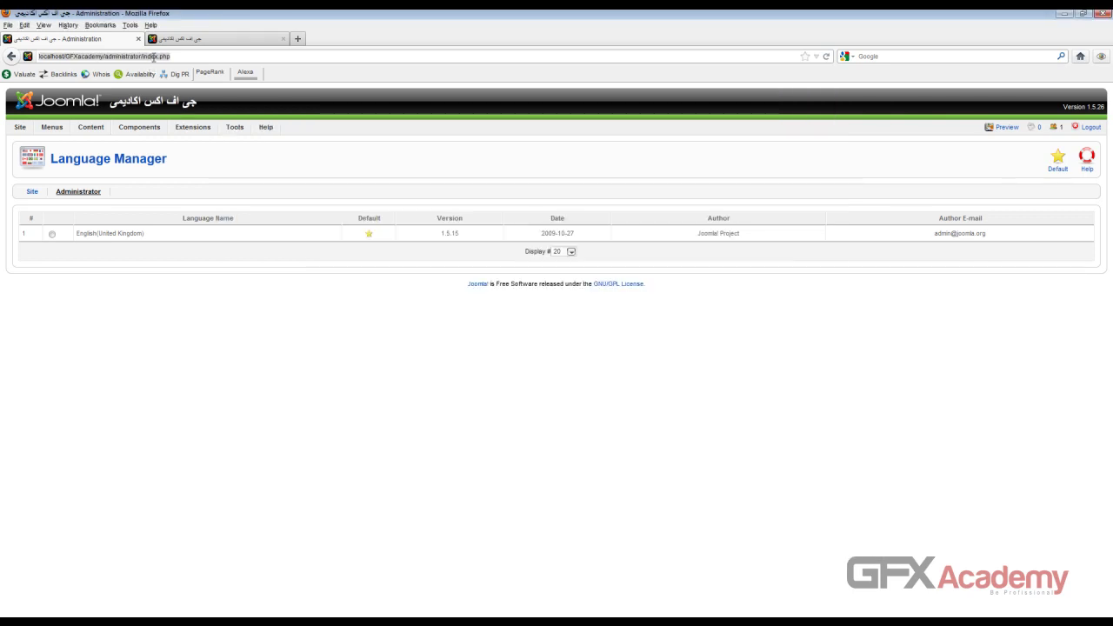
Step: Set Arabic as the default administrator language in the Language Manager
{"action": "key", "text": "Return"}
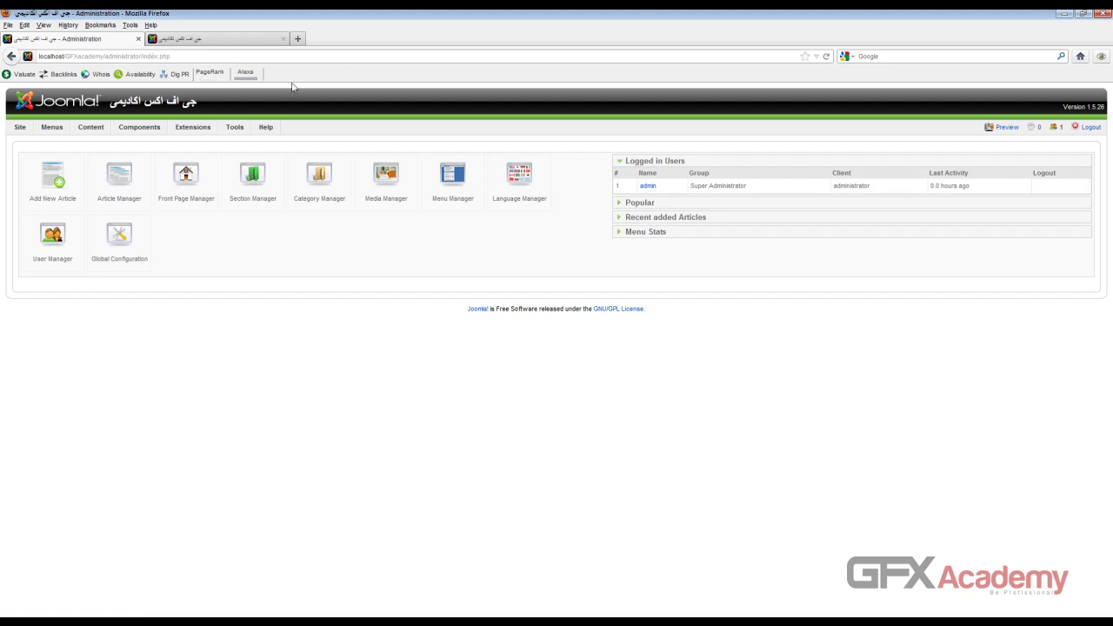
{"action": "mouse_move", "coordinate": [223, 129]}
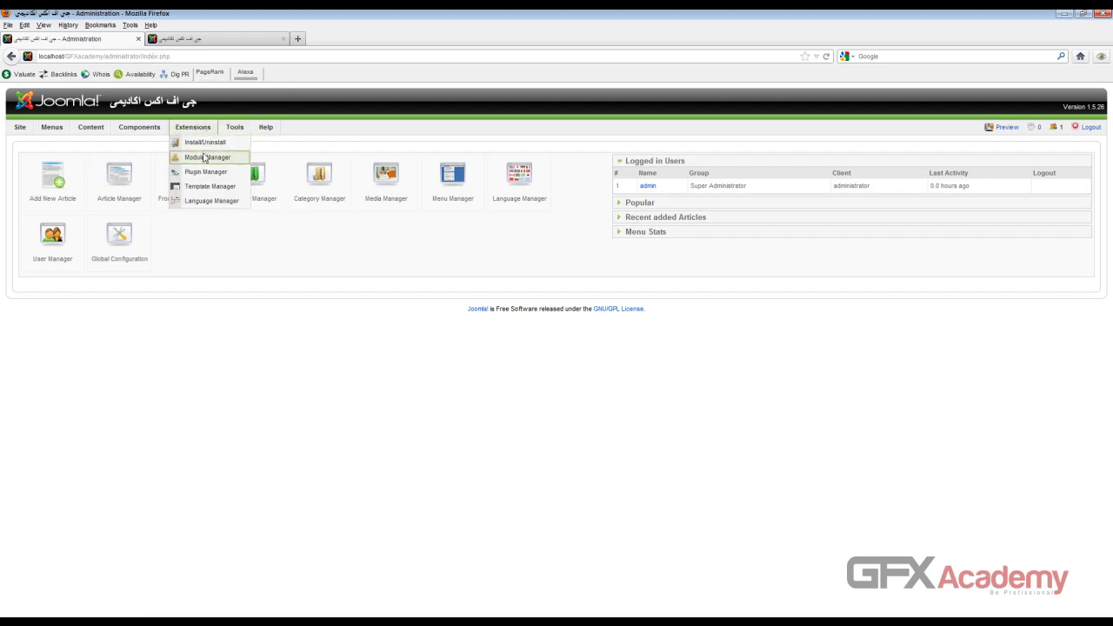
{"action": "left_click", "coordinate": [211, 202]}
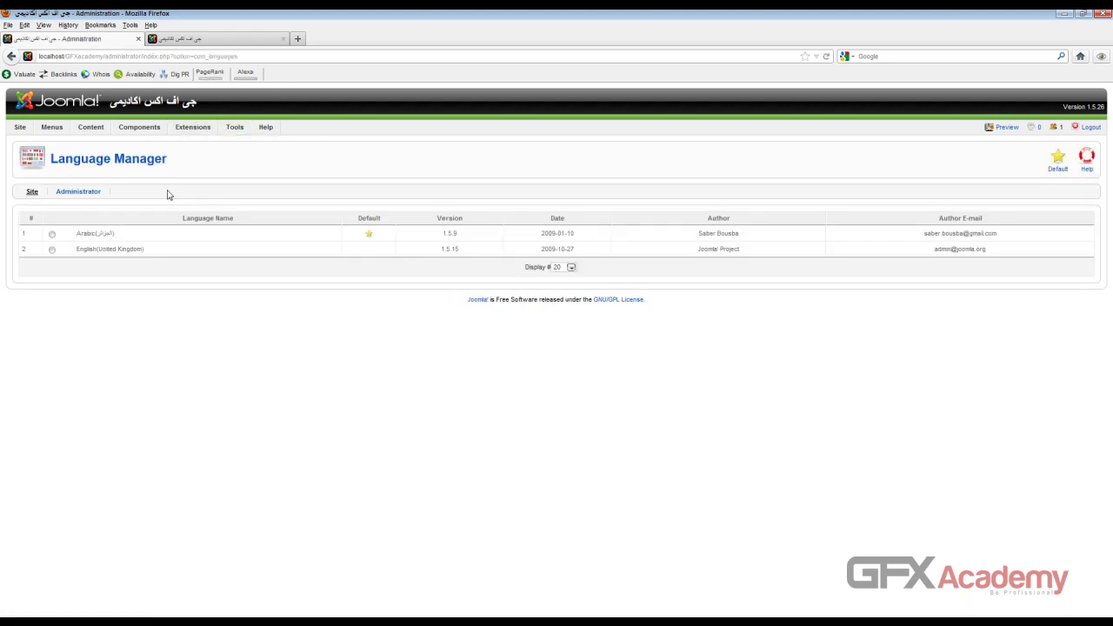
{"action": "left_click", "coordinate": [89, 191]}
{"action": "left_click", "coordinate": [52, 235]}
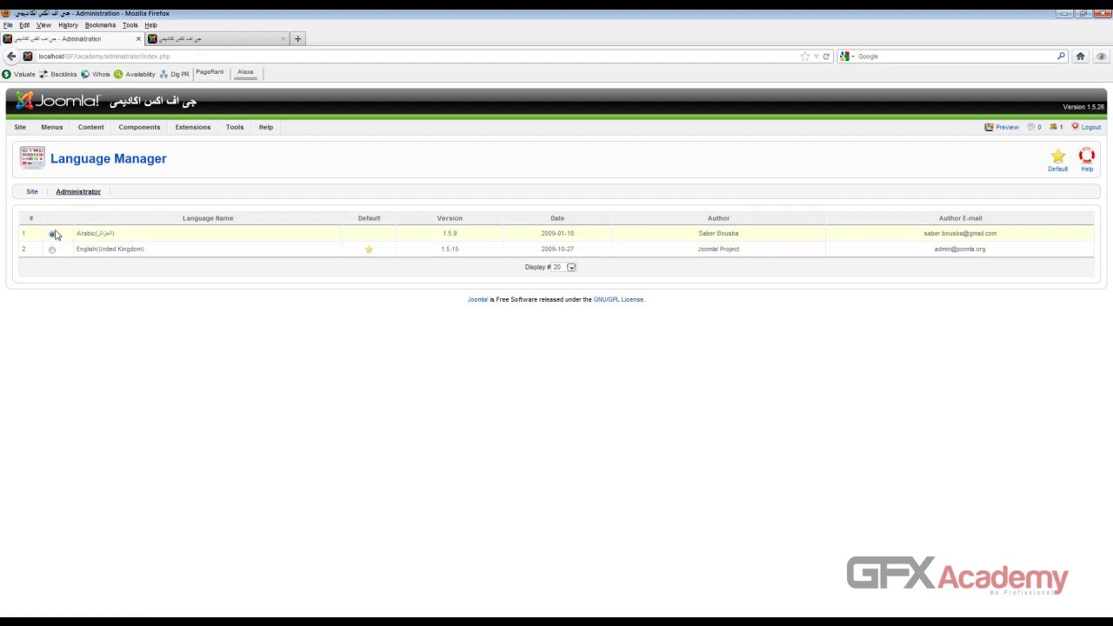
{"action": "left_click", "coordinate": [1058, 160]}
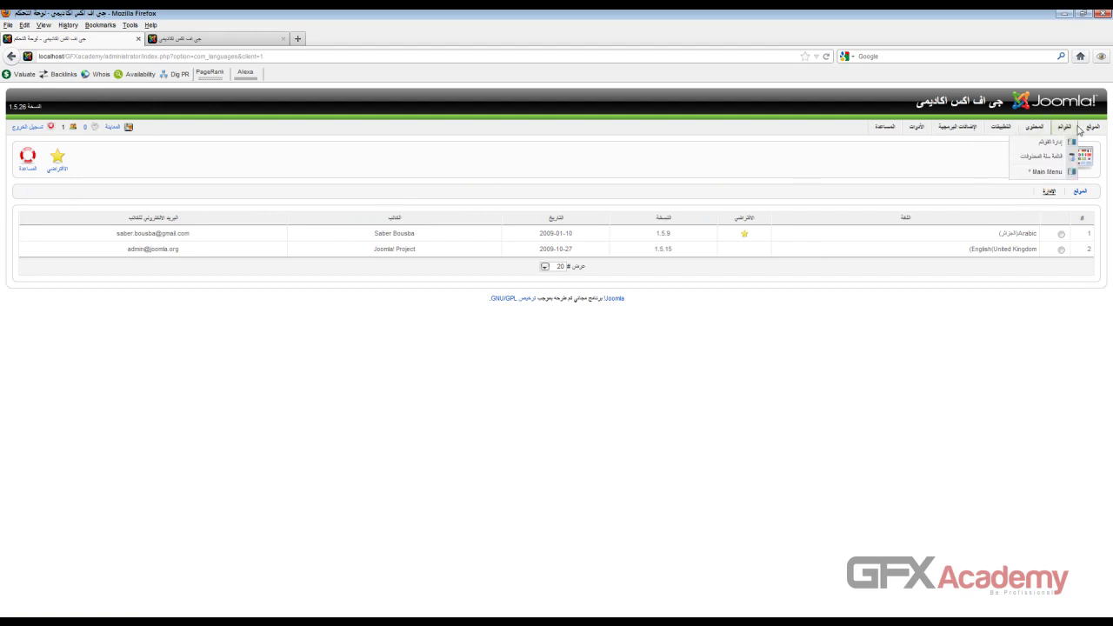
Step: View the Arabic right-to-left Control Panel, then compare it with the front-end site tab
{"action": "mouse_move", "coordinate": [944, 128]}
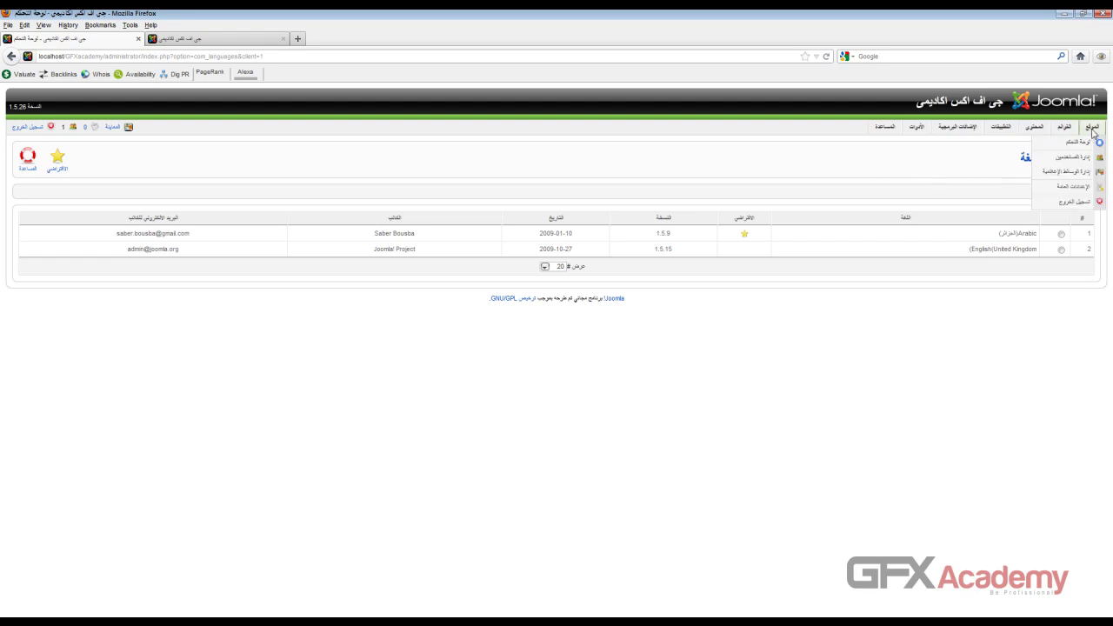
{"action": "left_click", "coordinate": [1079, 142]}
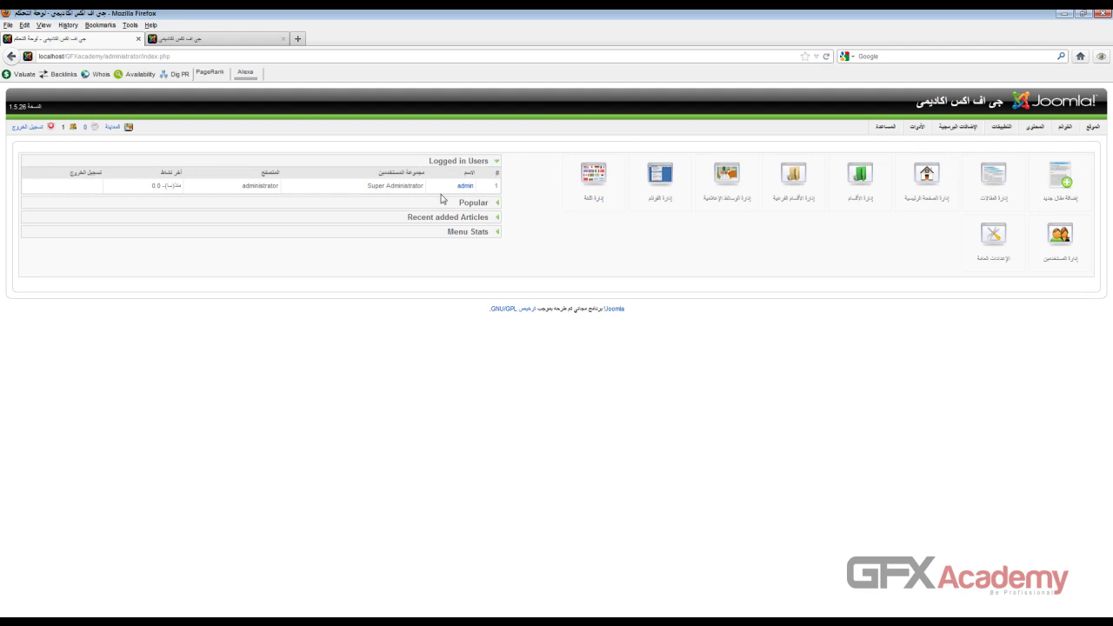
{"action": "left_click", "coordinate": [207, 41]}
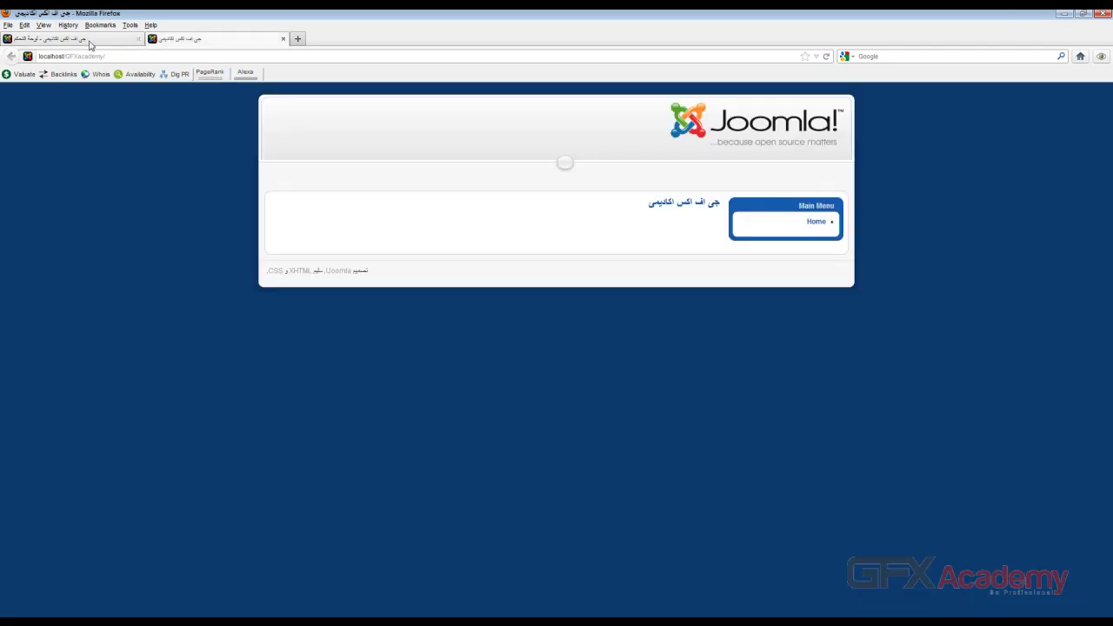
{"action": "left_click", "coordinate": [89, 41]}
{"action": "left_click", "coordinate": [204, 40]}
{"action": "left_click", "coordinate": [82, 41]}
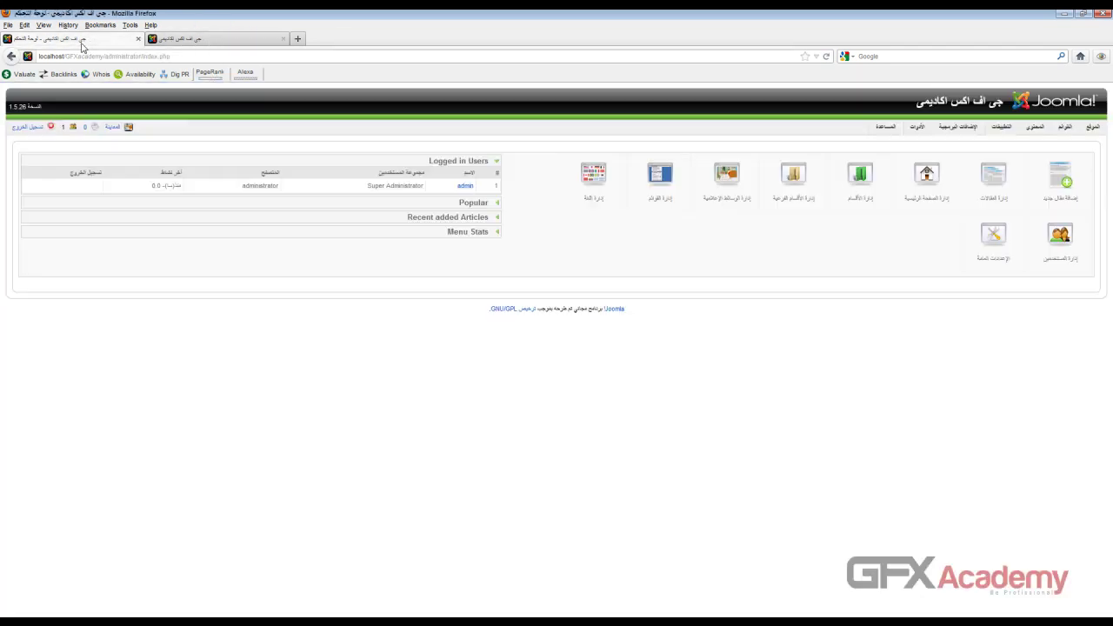
{"action": "left_click", "coordinate": [199, 41]}
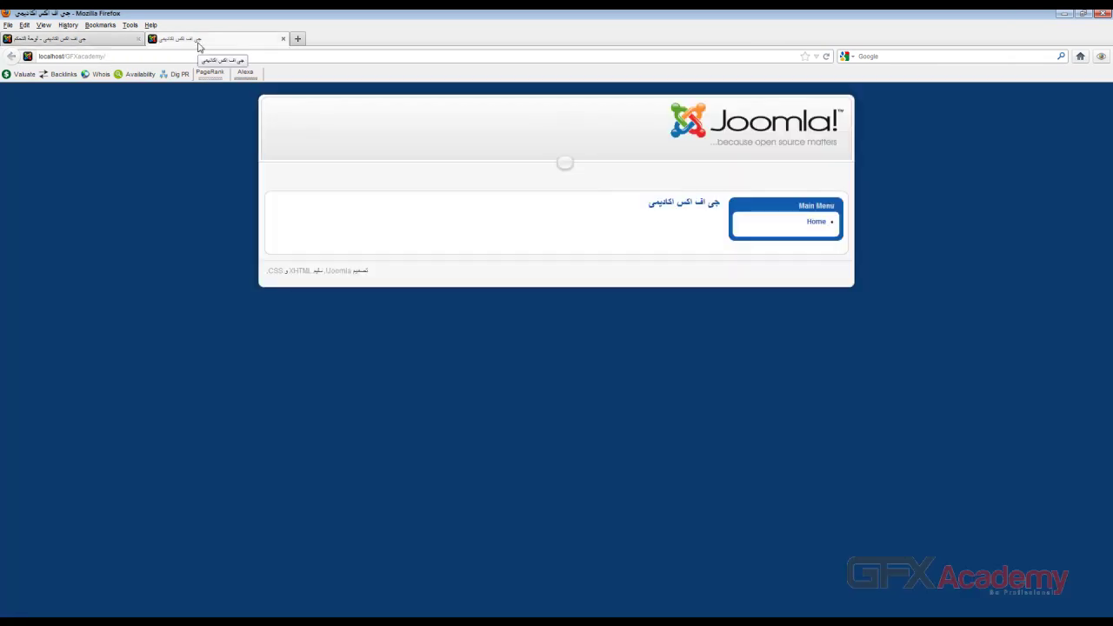